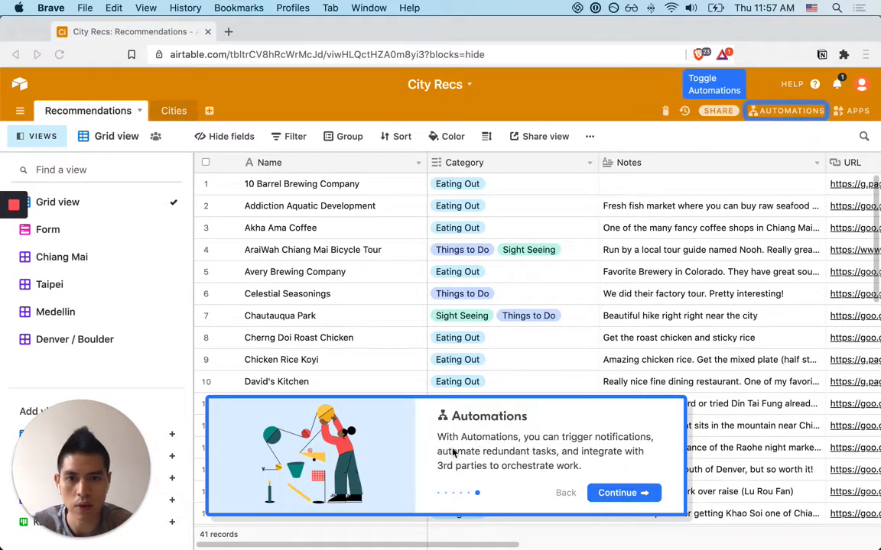
Step: Finish the guided tour from its Automations card and start creating
{"action": "left_click", "coordinate": [633, 495]}
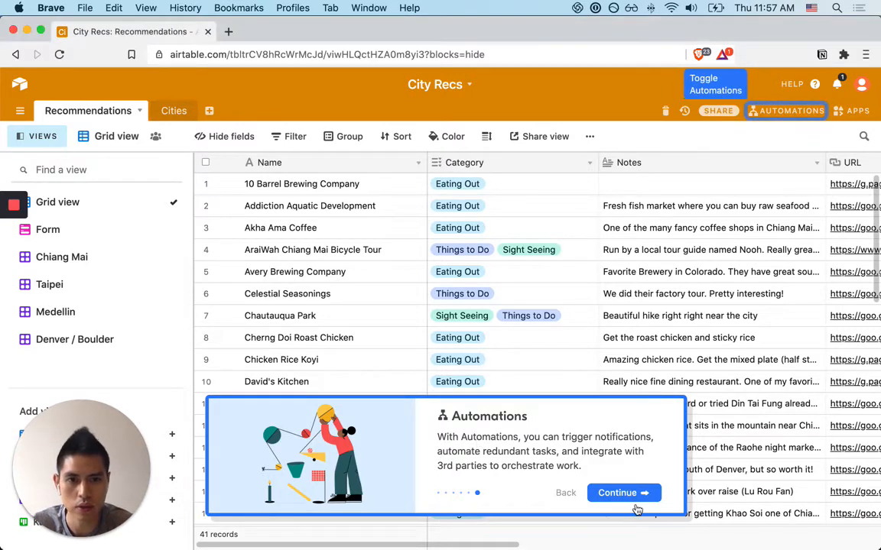
{"action": "left_click", "coordinate": [641, 497]}
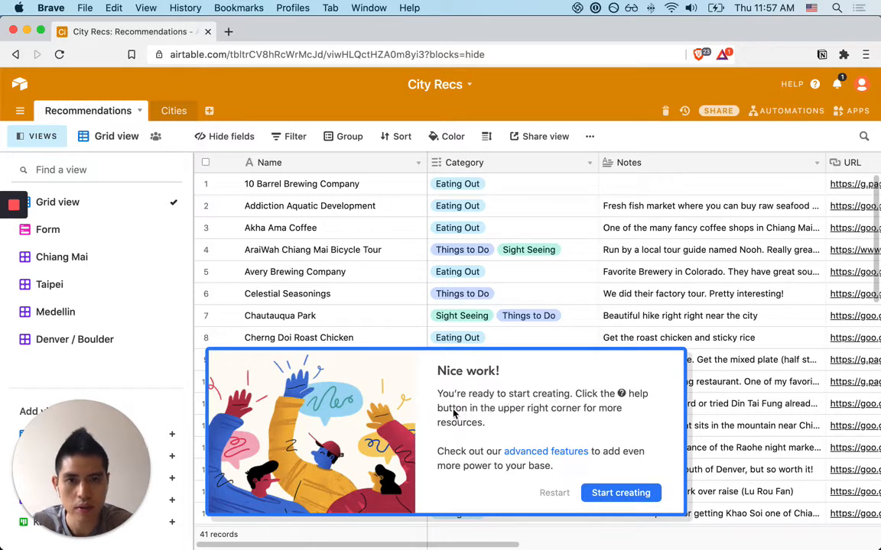
{"action": "left_click", "coordinate": [624, 494]}
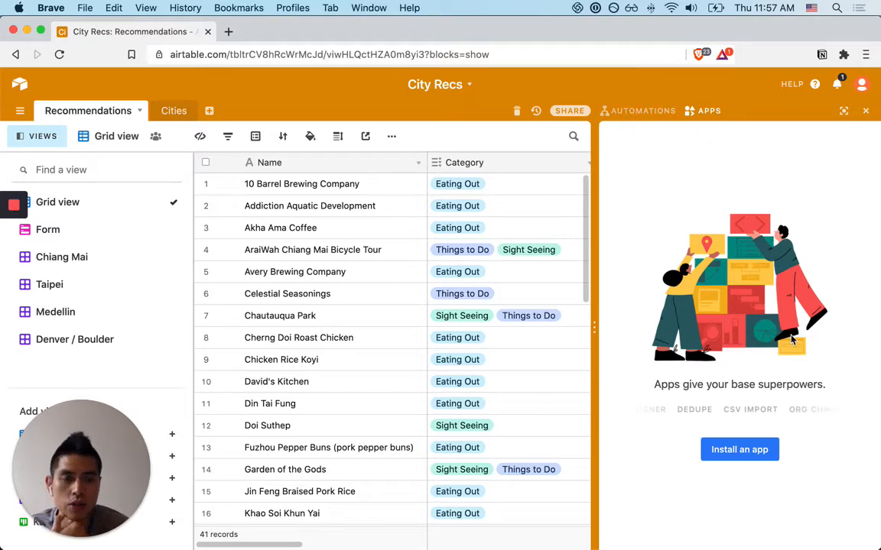
Step: Hide the Apps pane and dismiss the base trash window
{"action": "left_click", "coordinate": [716, 118]}
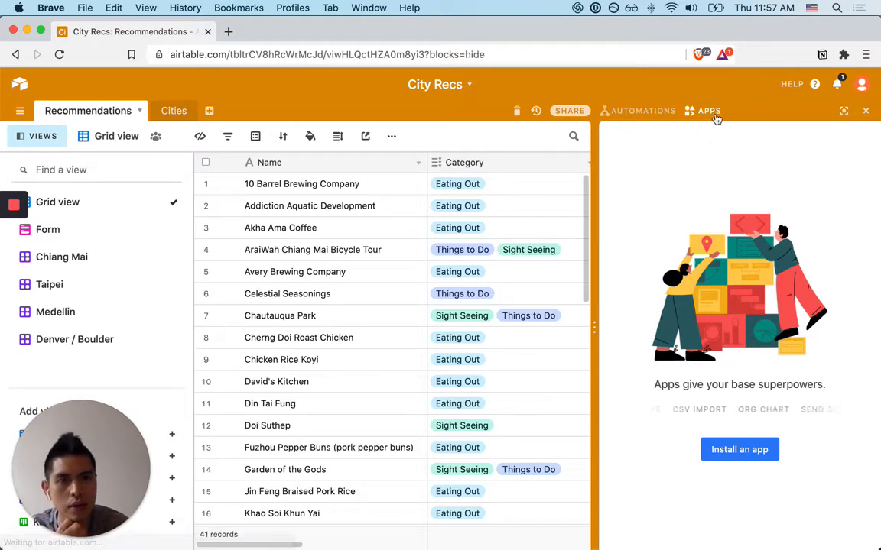
{"action": "left_click", "coordinate": [662, 113]}
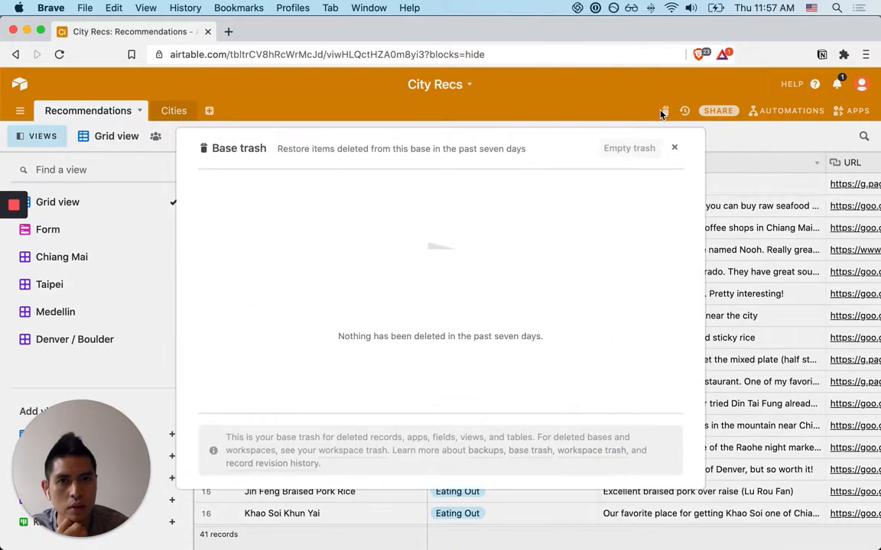
{"action": "left_click", "coordinate": [675, 150]}
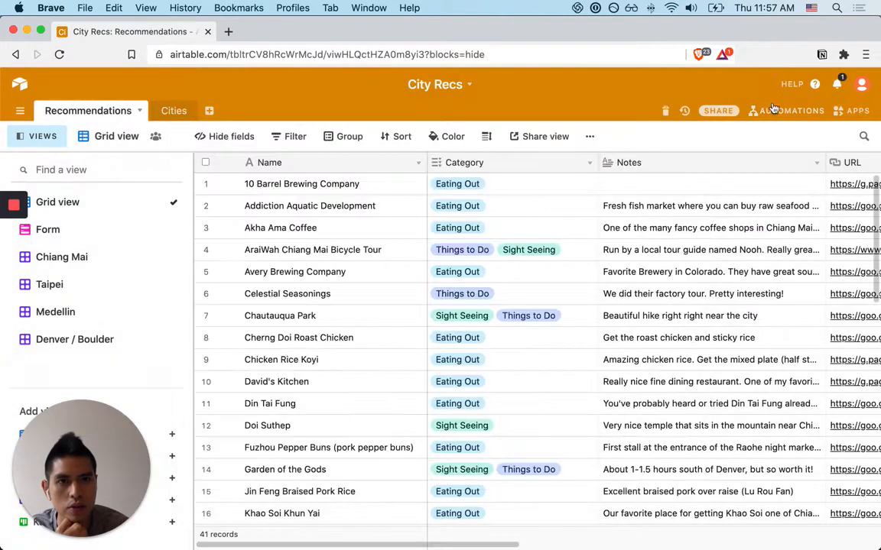
Step: Create an automation without a trigger, keep its default name, and close the Automations pane
{"action": "left_click", "coordinate": [781, 112]}
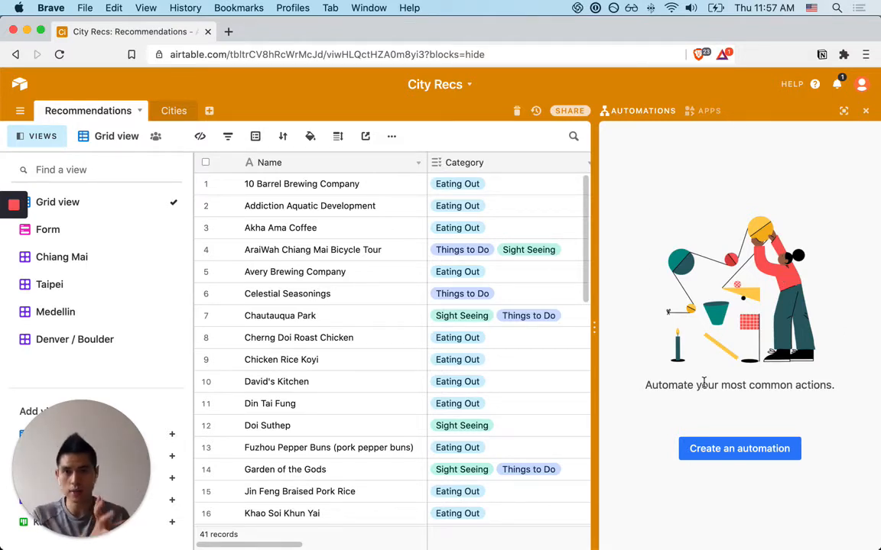
{"action": "left_click", "coordinate": [740, 449]}
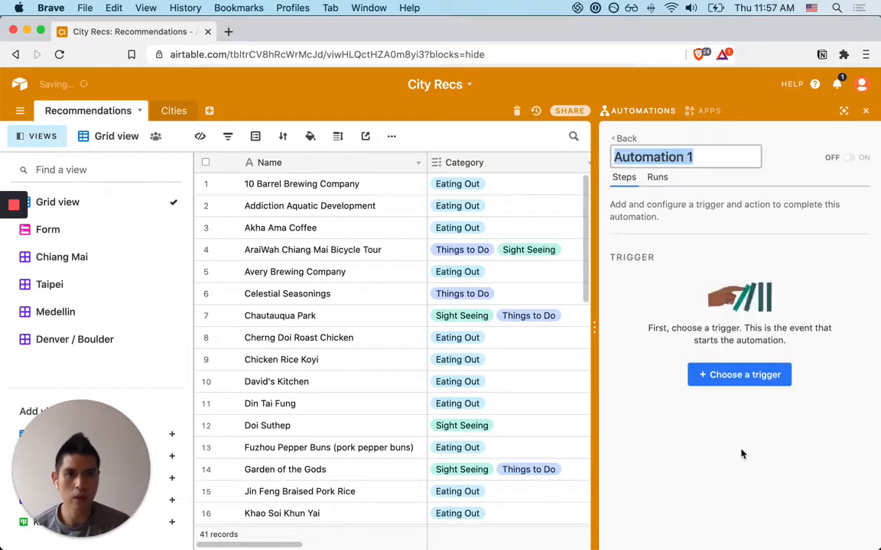
{"action": "double_click", "coordinate": [730, 156]}
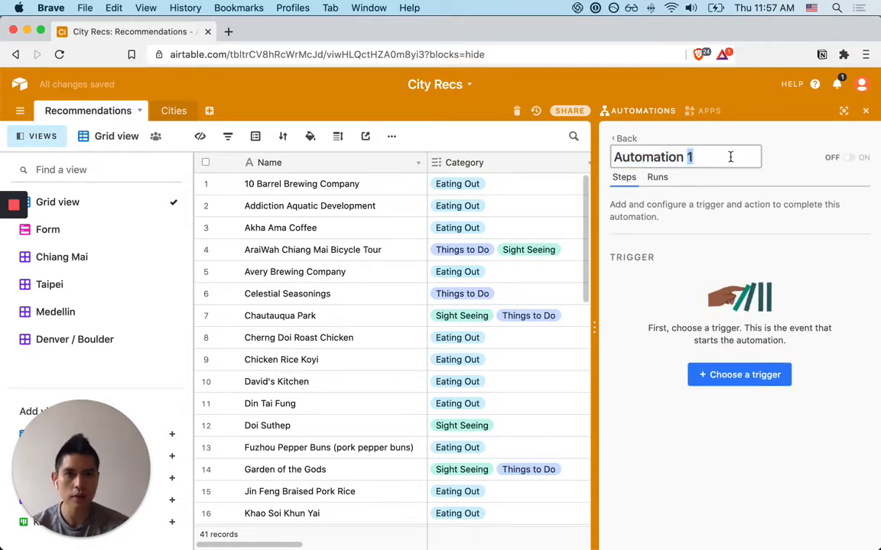
{"action": "left_click", "coordinate": [791, 177]}
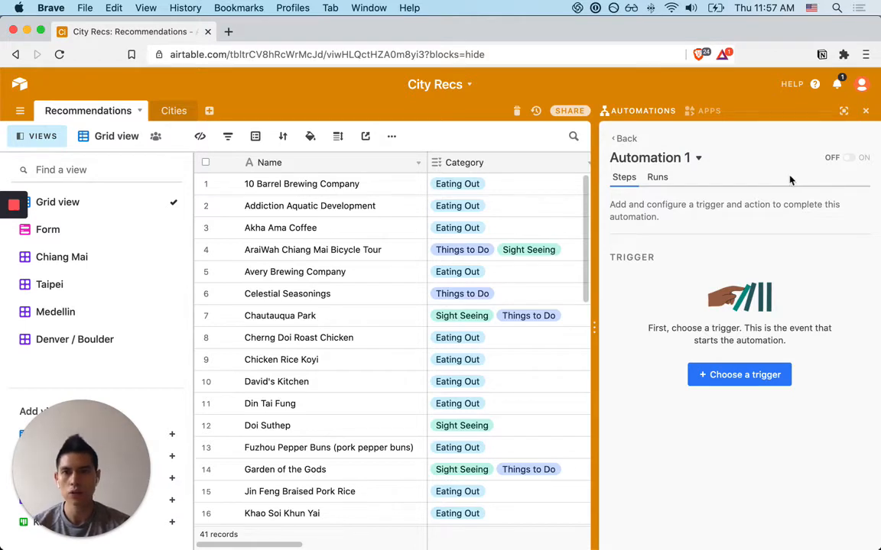
{"action": "left_click", "coordinate": [868, 113]}
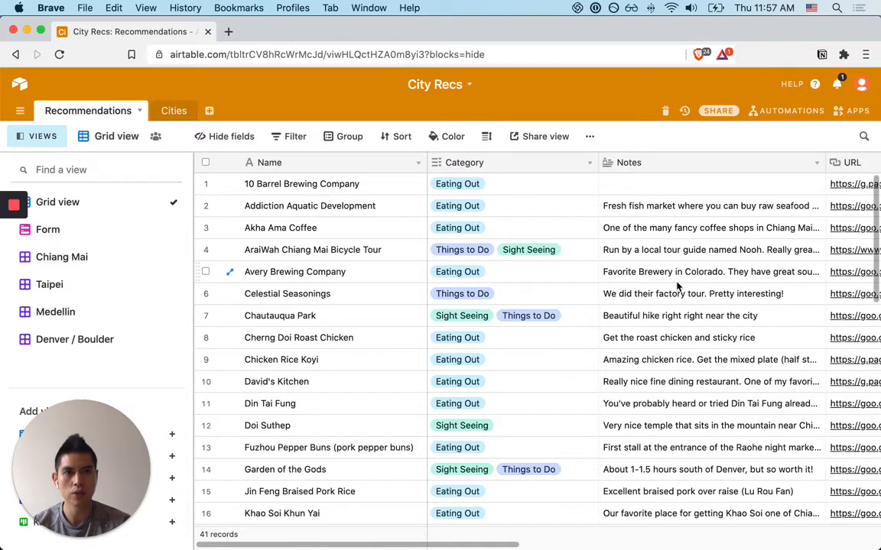
Step: Look over the Recommendations table's URL and city fields and switch to the Cities table
{"action": "scroll", "coordinate": [679, 287], "scroll_direction": "down", "scroll_amount": 2}
{"action": "scroll", "coordinate": [676, 283], "scroll_direction": "right", "scroll_amount": 2}
{"action": "scroll", "coordinate": [773, 199], "scroll_direction": "right", "scroll_amount": 6}
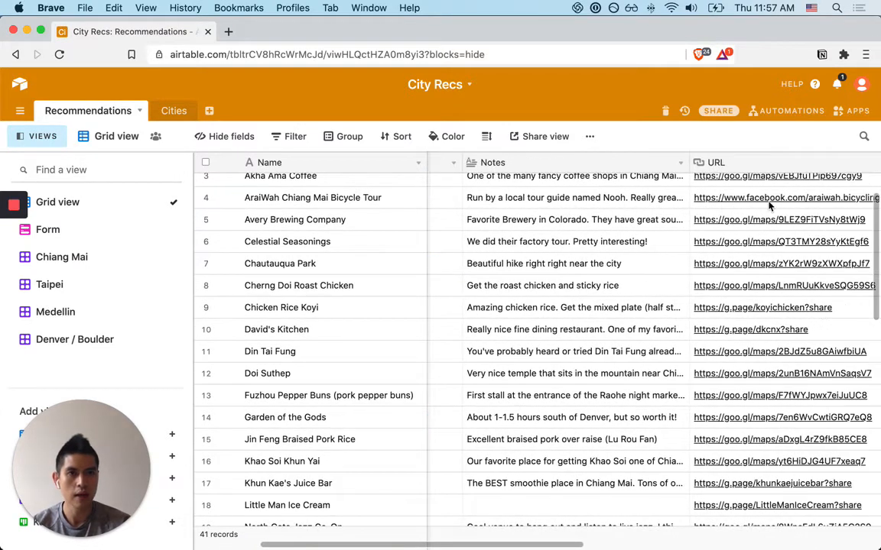
{"action": "scroll", "coordinate": [770, 205], "scroll_direction": "right", "scroll_amount": 2}
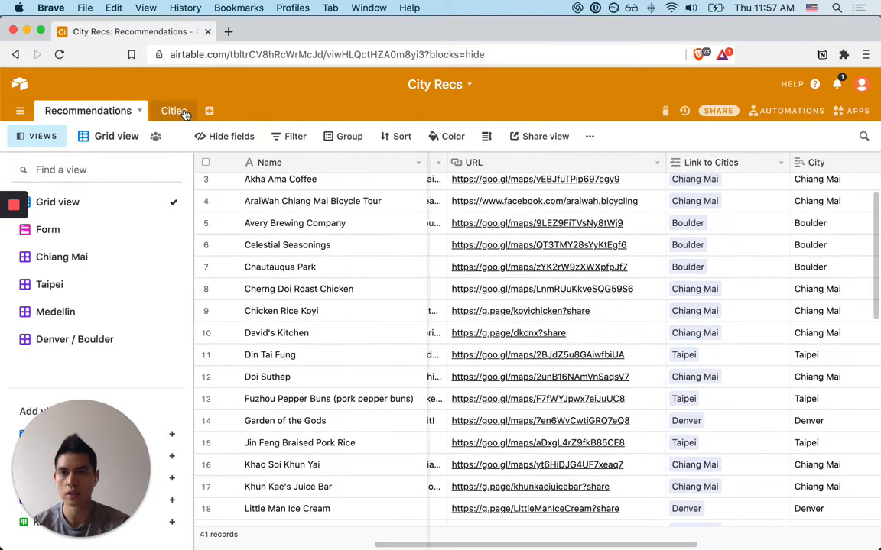
{"action": "left_click", "coordinate": [173, 111]}
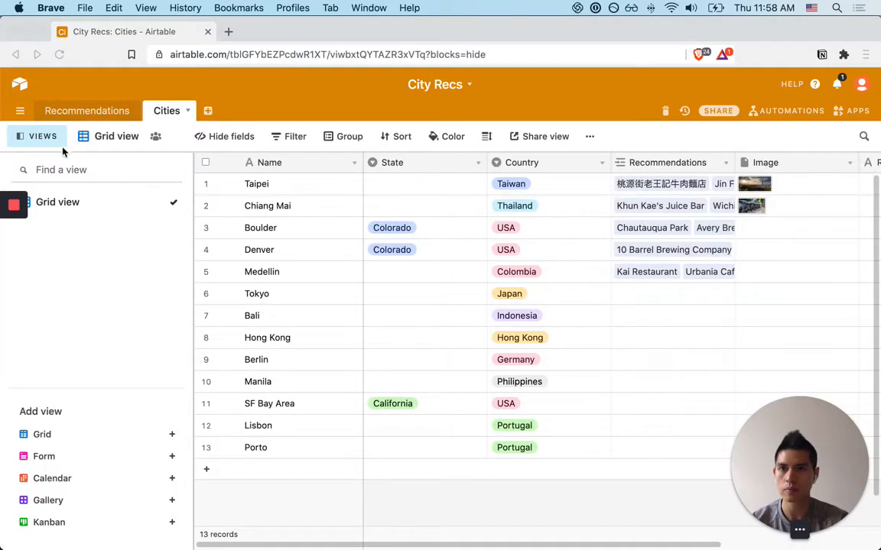
Step: Collapse the views sidebar and delete the Recommendations 2 field from the Cities table
{"action": "left_click", "coordinate": [30, 139]}
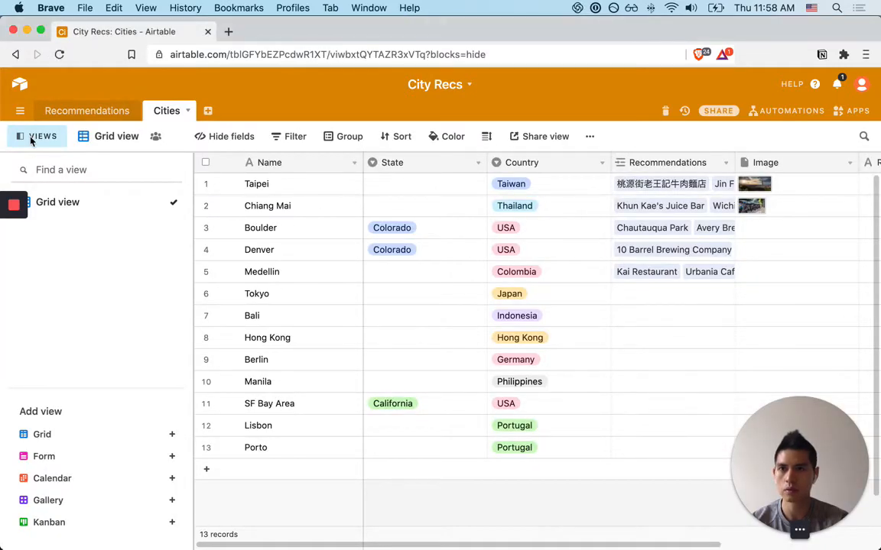
{"action": "left_click", "coordinate": [41, 141]}
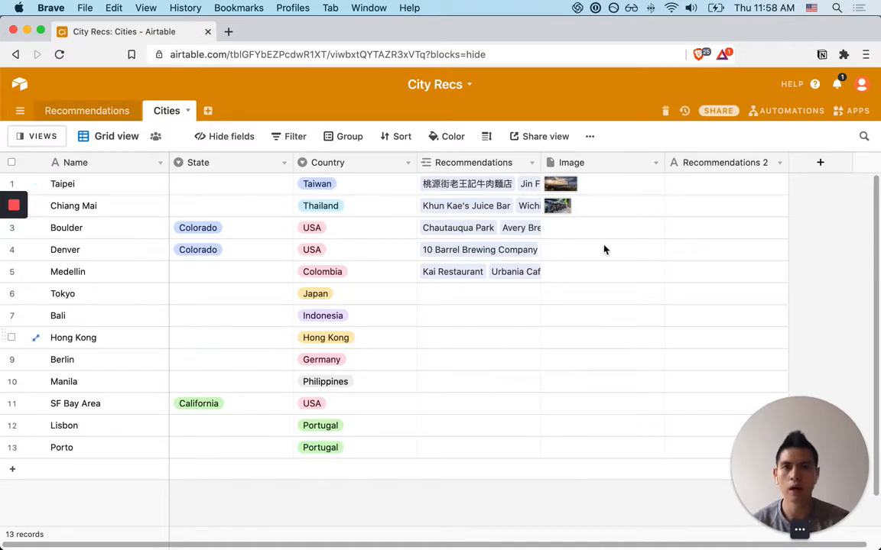
{"action": "left_click", "coordinate": [779, 163]}
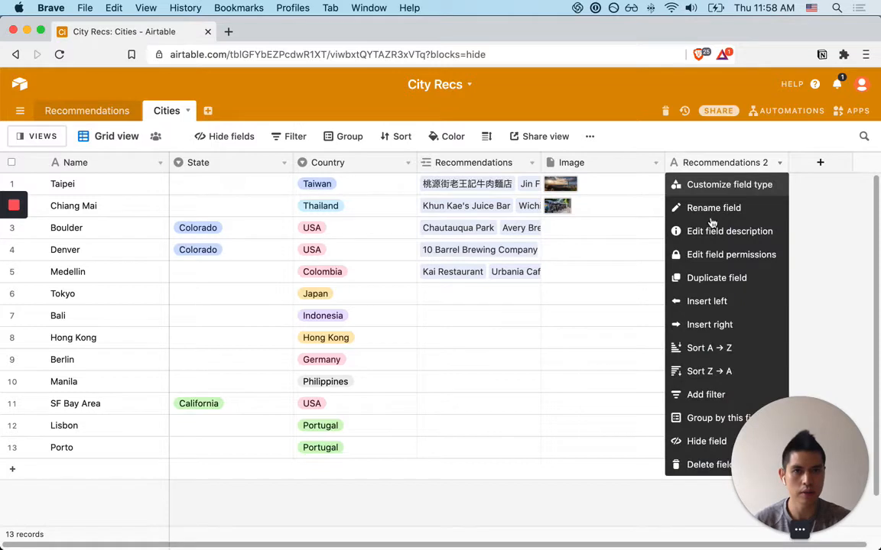
{"action": "left_click", "coordinate": [700, 464]}
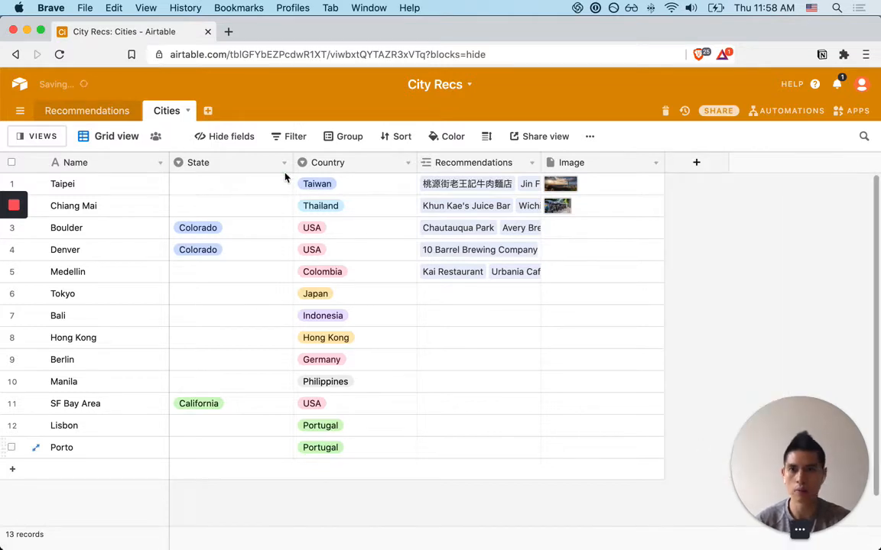
Step: Create a shareable link for the Recommendations table's grid view and open its embed page
{"action": "left_click", "coordinate": [89, 112]}
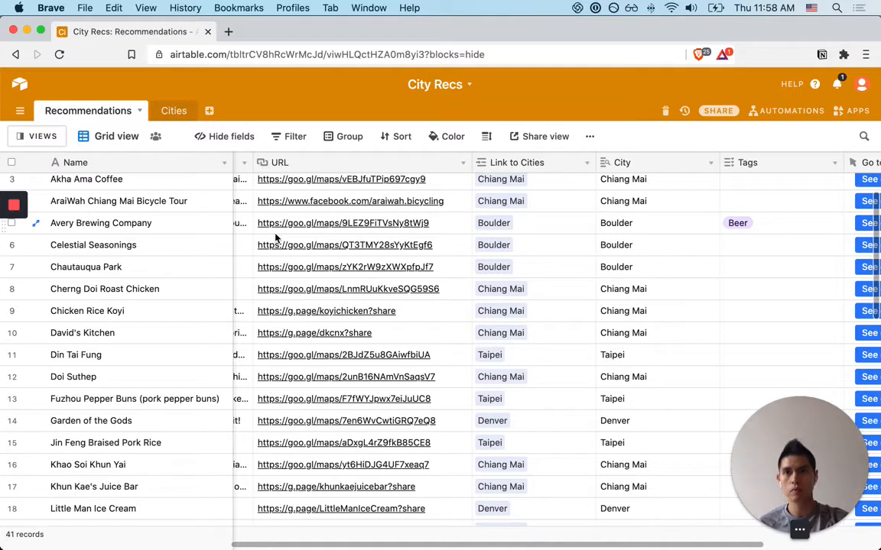
{"action": "left_click", "coordinate": [514, 138]}
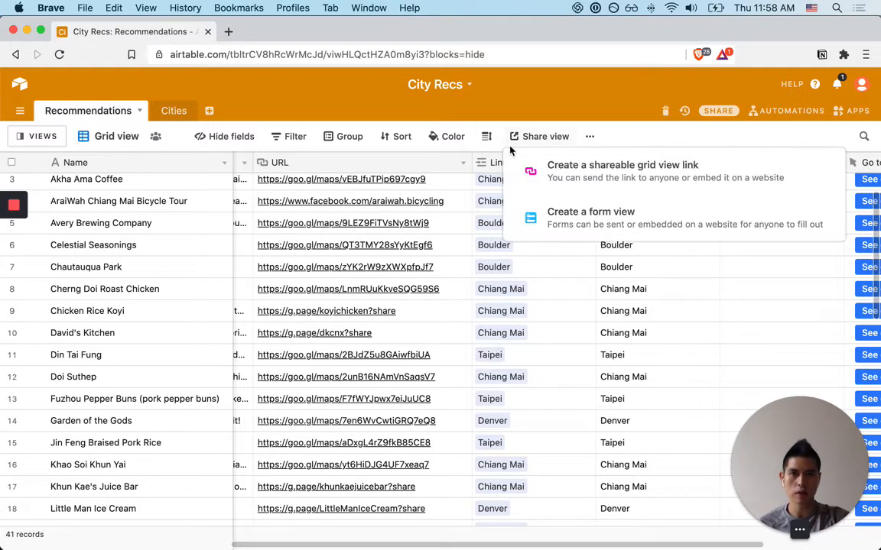
{"action": "left_click", "coordinate": [600, 177]}
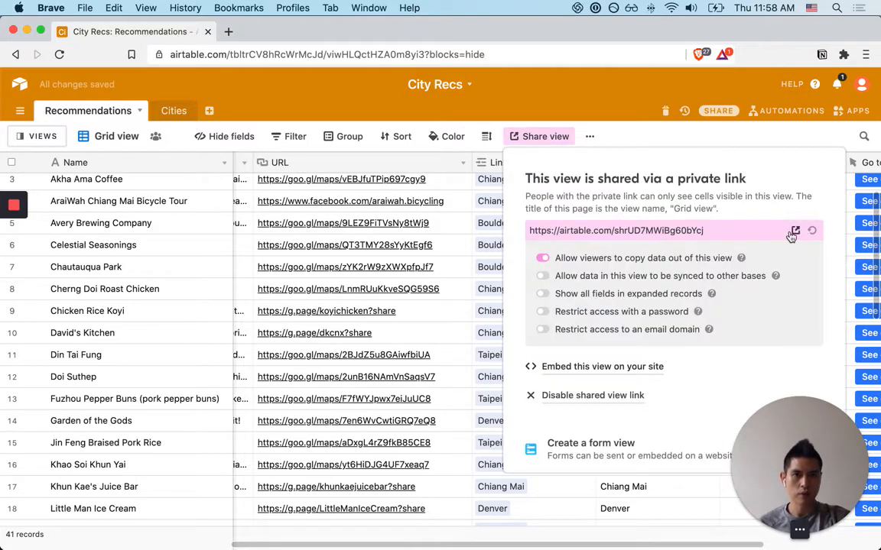
{"action": "left_click", "coordinate": [620, 369]}
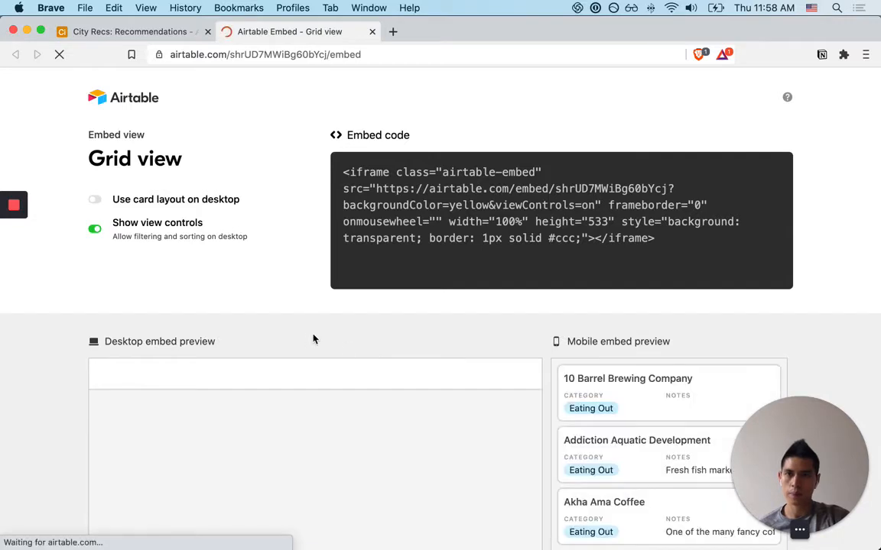
Step: Filter the desktop embed preview to records whose City contains "chiang mai"
{"action": "scroll", "coordinate": [309, 339], "scroll_direction": "down", "scroll_amount": 1}
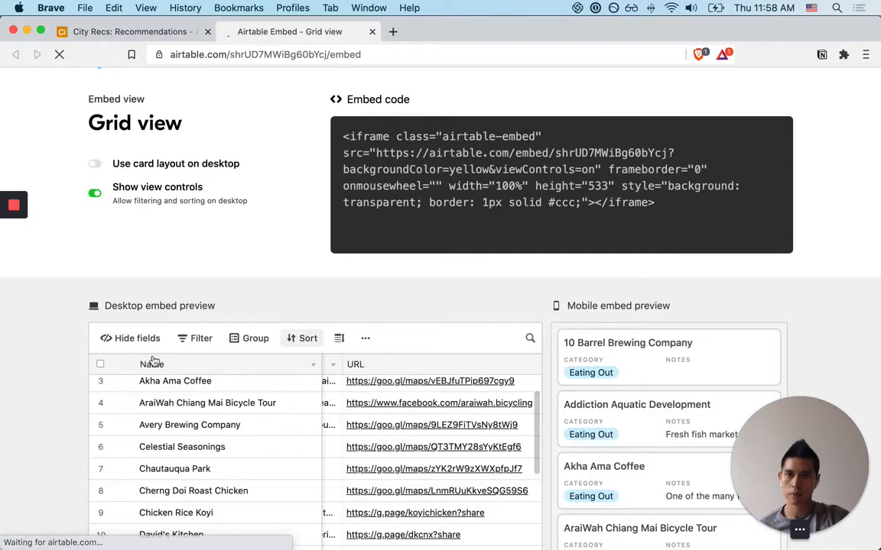
{"action": "left_click", "coordinate": [205, 343]}
{"action": "left_click", "coordinate": [227, 396]}
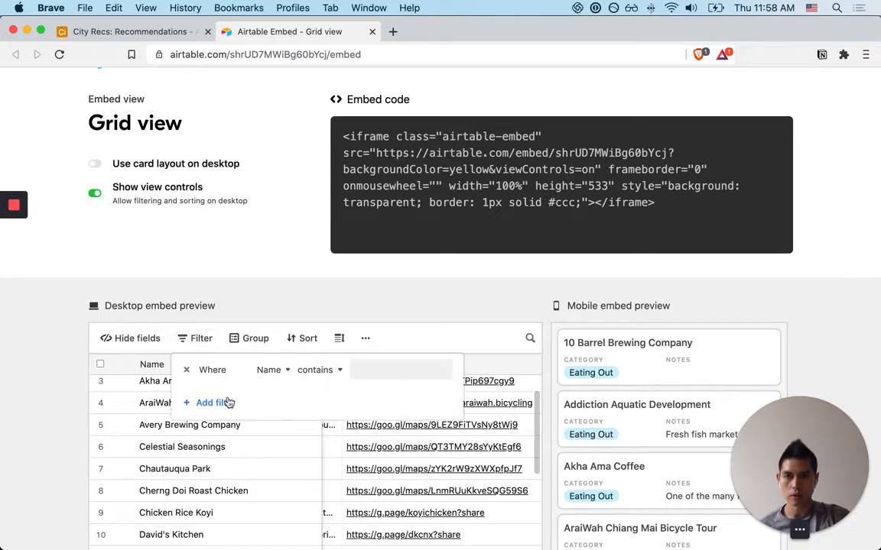
{"action": "left_click", "coordinate": [265, 370]}
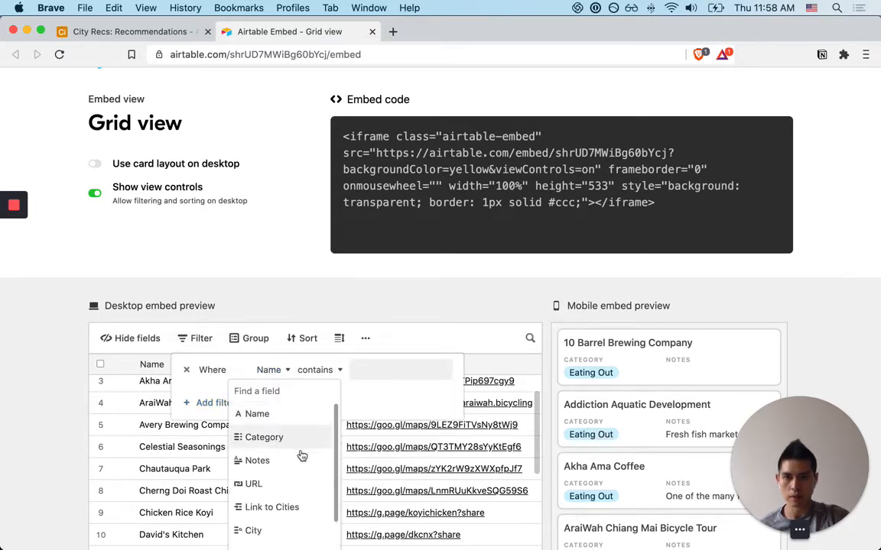
{"action": "scroll", "coordinate": [294, 495], "scroll_direction": "down", "scroll_amount": 1}
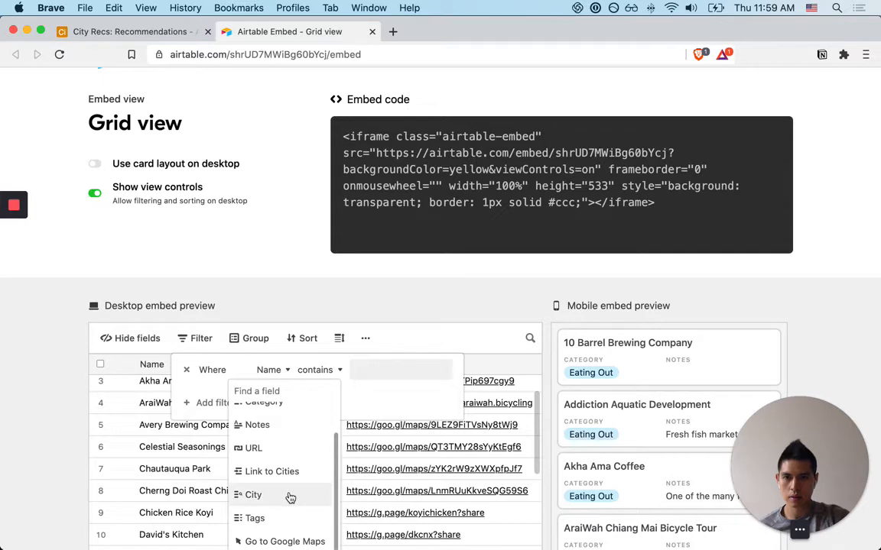
{"action": "left_click", "coordinate": [290, 496]}
{"action": "left_click", "coordinate": [375, 370]}
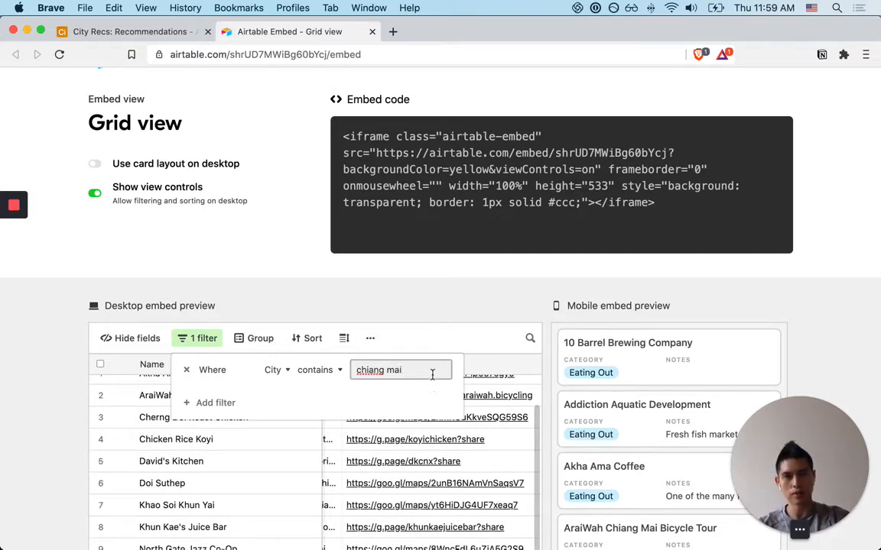
Step: Clear the embed preview's City filter value and return to the Recommendations grid with the share settings closed
{"action": "key", "text": "super+a"}
{"action": "key", "text": "BackSpace"}
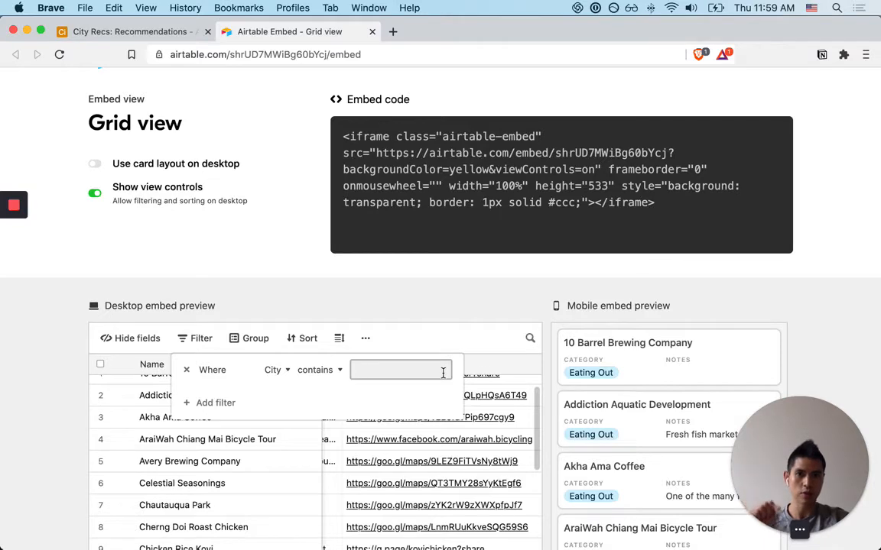
{"action": "left_click", "coordinate": [352, 283]}
{"action": "key", "text": "ctrl+shift+Tab"}
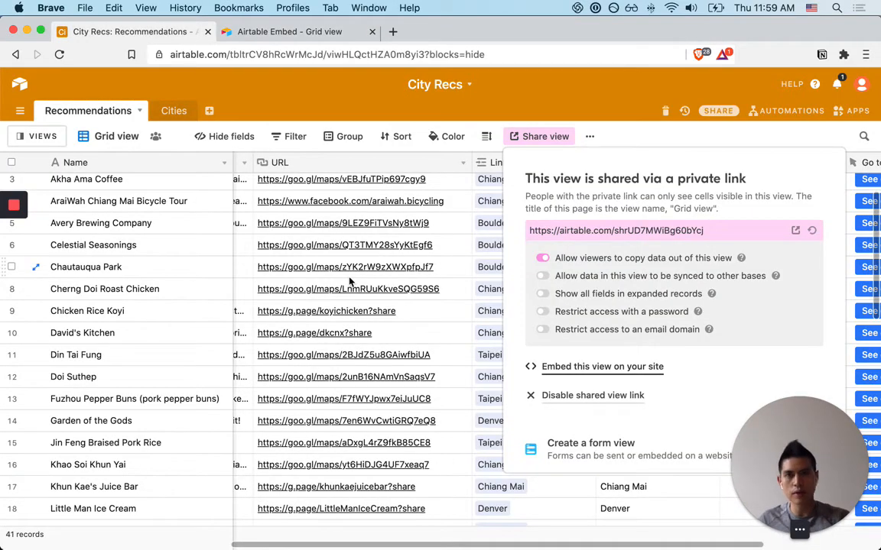
{"action": "left_click", "coordinate": [418, 321]}
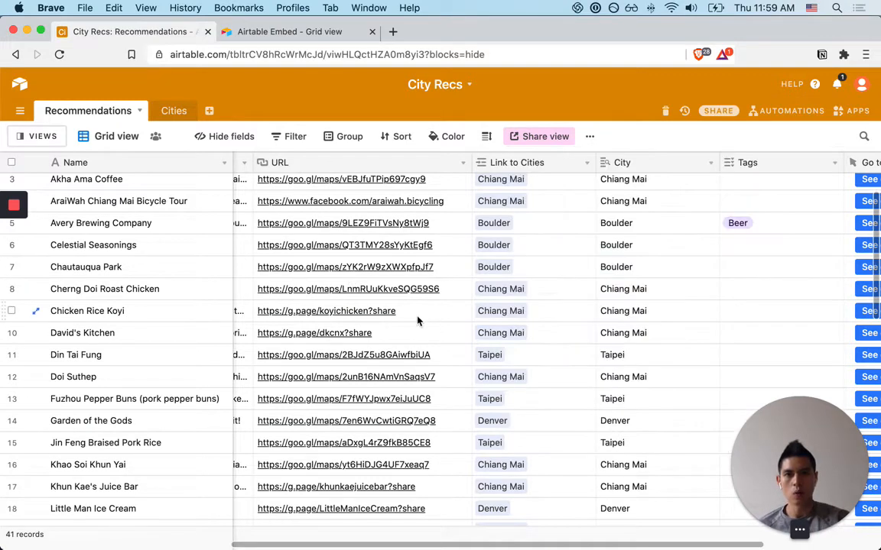
Step: Add a new field at the end of the Recommendations table and name it City Dropdown
{"action": "scroll", "coordinate": [405, 311], "scroll_direction": "right", "scroll_amount": 5}
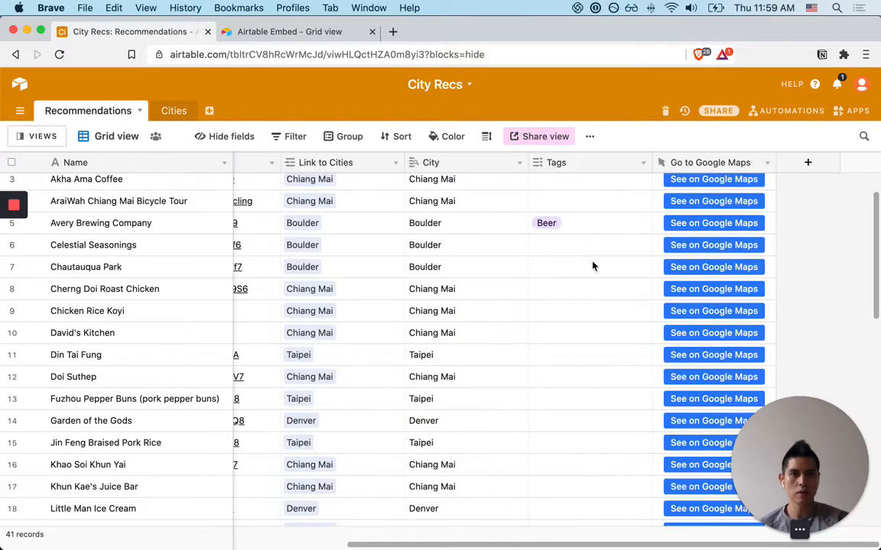
{"action": "left_click", "coordinate": [808, 162]}
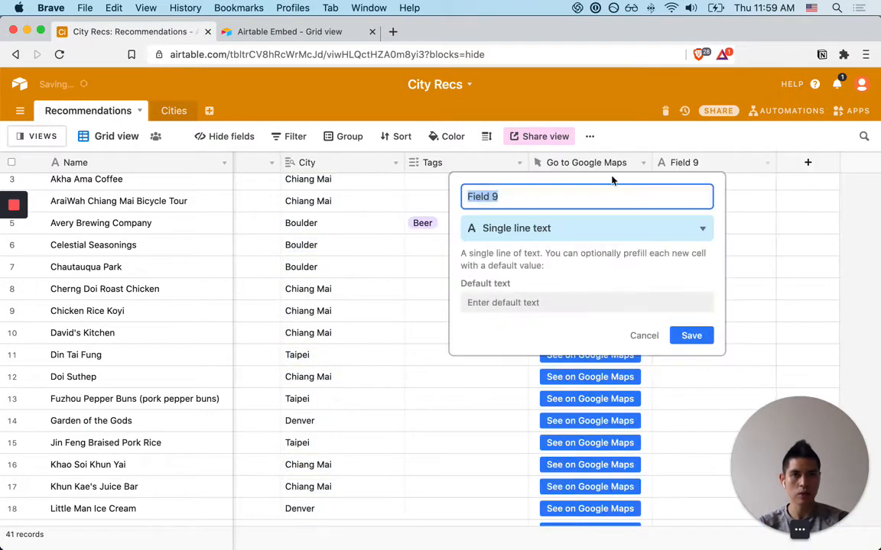
{"action": "type", "text": "City (Single"}
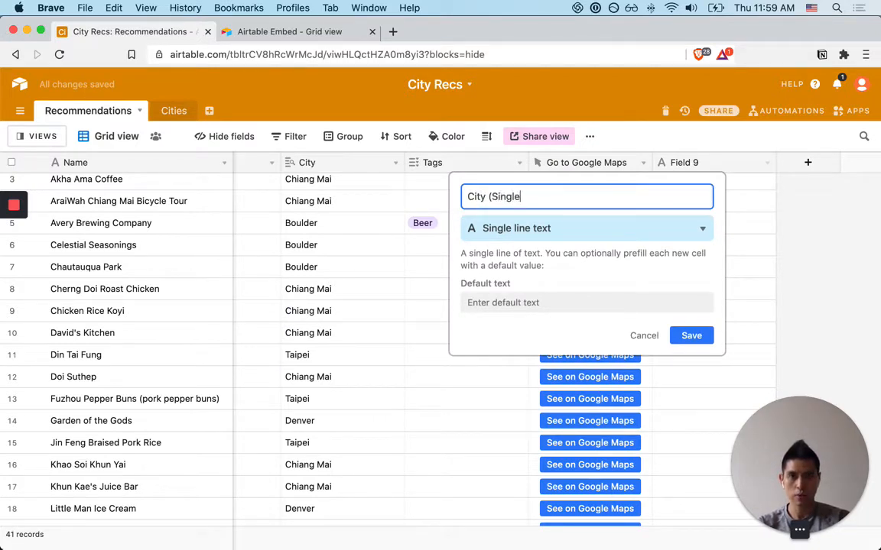
{"action": "key", "text": "BackSpace"}
{"action": "key", "text": "BackSpace"}
{"action": "key", "text": "BackSpace"}
{"action": "key", "text": "BackSpace"}
{"action": "key", "text": "BackSpace"}
{"action": "key", "text": "BackSpace"}
{"action": "key", "text": "BackSpace"}
{"action": "key", "text": "BackSpace"}
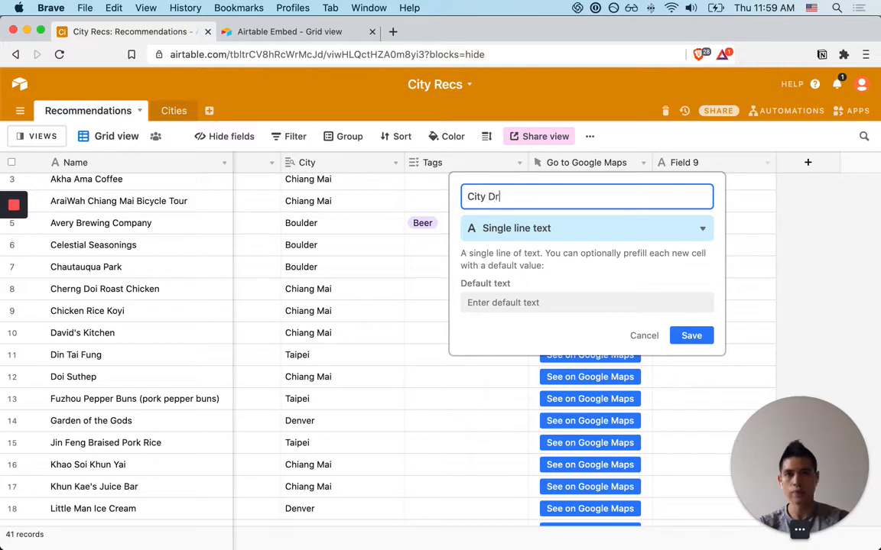
Step: Set the new field's type to Single select and save it without defining any options
{"action": "key", "text": "Tab"}
{"action": "type", "text": "singl"}
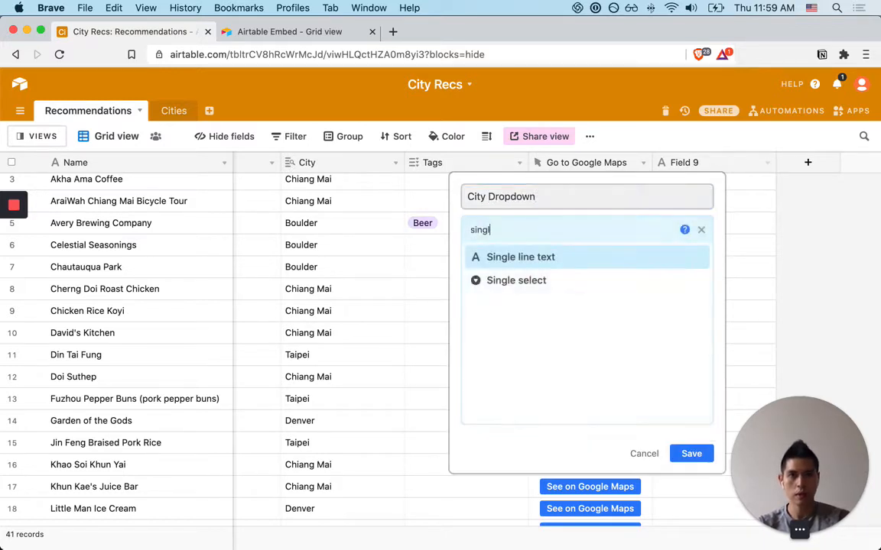
{"action": "left_click", "coordinate": [568, 283]}
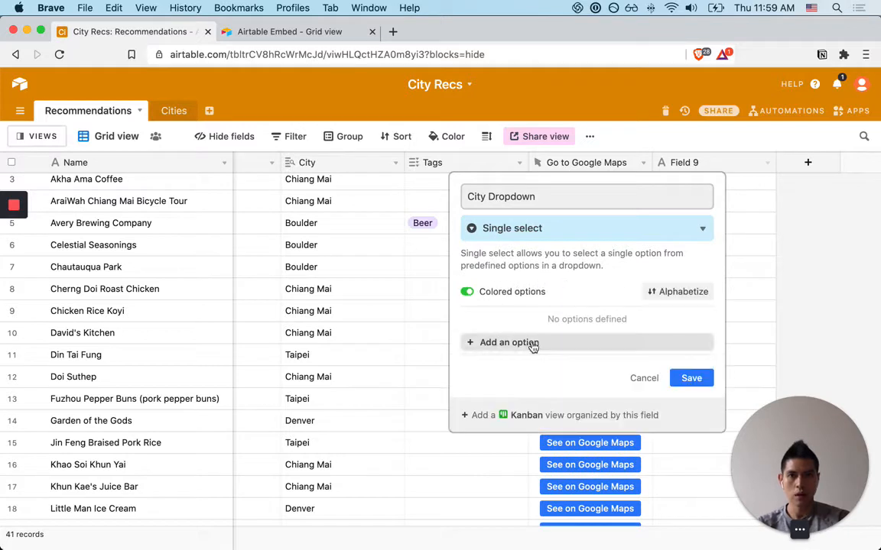
{"action": "left_click", "coordinate": [690, 379]}
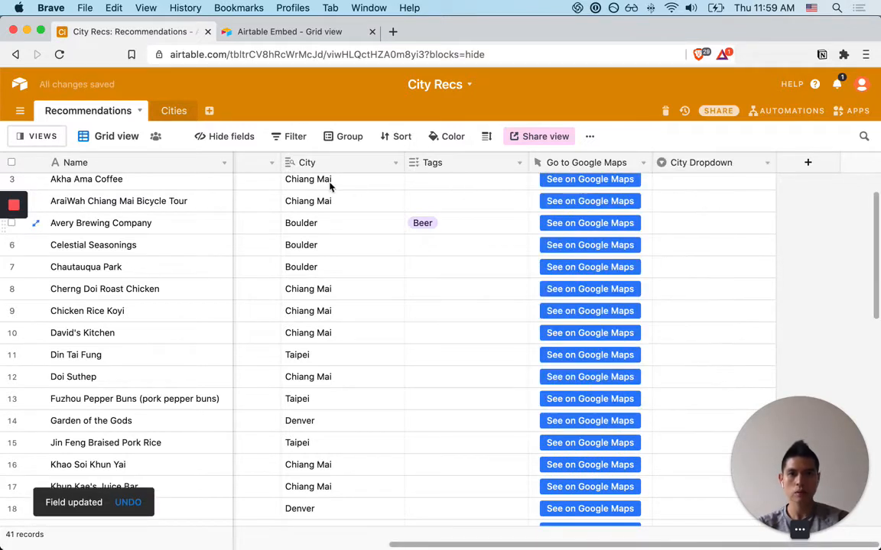
Step: Copy the City value Denver of the 10 Barrel Brewing Company record into its City Dropdown cell
{"action": "scroll", "coordinate": [334, 310], "scroll_direction": "up", "scroll_amount": 2}
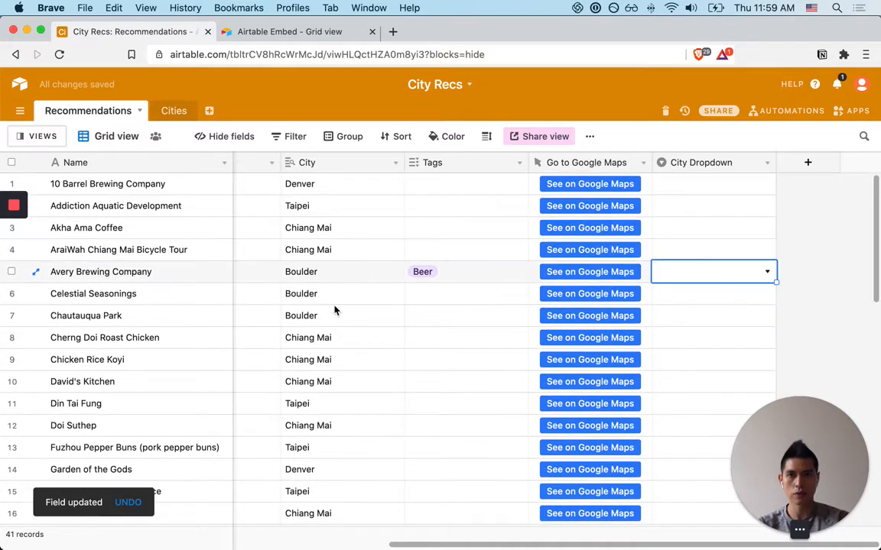
{"action": "left_click", "coordinate": [354, 189]}
{"action": "key", "text": "Down"}
{"action": "key", "text": "Up"}
{"action": "key", "text": "super+c"}
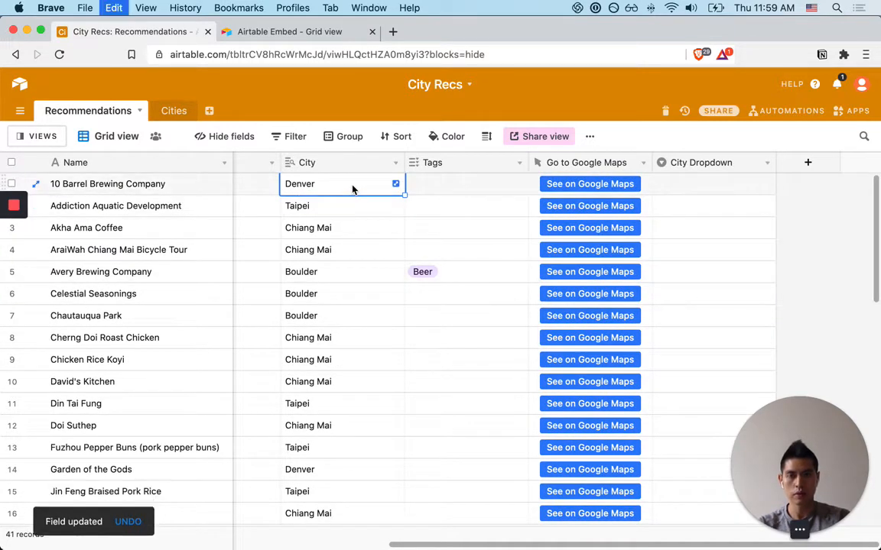
{"action": "key", "text": "Right"}
{"action": "key", "text": "Right"}
{"action": "key", "text": "Right"}
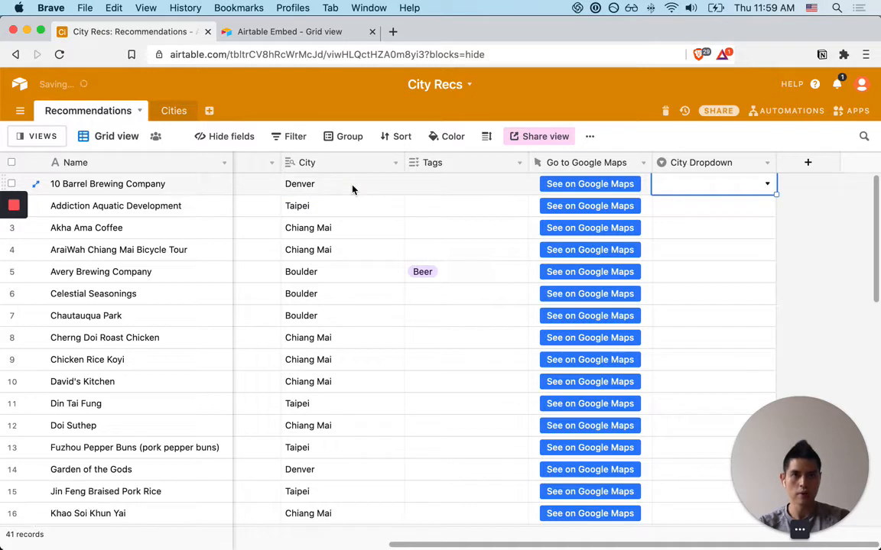
{"action": "key", "text": "super+v"}
Step: Copy the City values from Addiction Aquatic Development through the last record into the matching City Dropdown cells
{"action": "key", "text": "Down"}
{"action": "key", "text": "Left"}
{"action": "key", "text": "Left"}
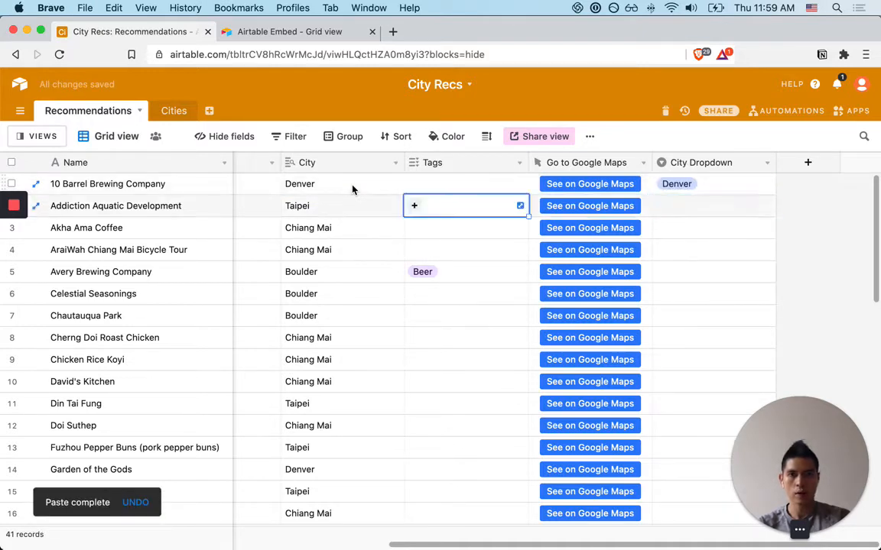
{"action": "key", "text": "shift+super+Down"}
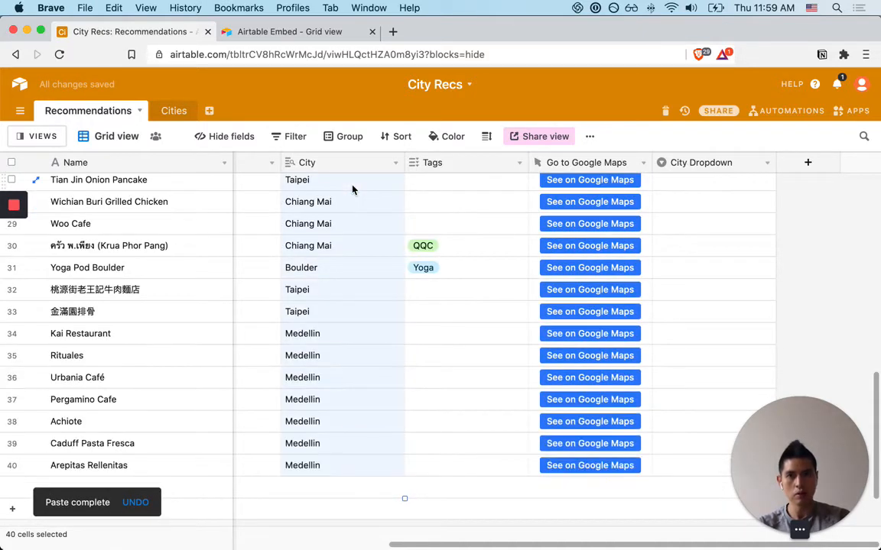
{"action": "key", "text": "super+c"}
{"action": "key", "text": "Right"}
{"action": "key", "text": "Right"}
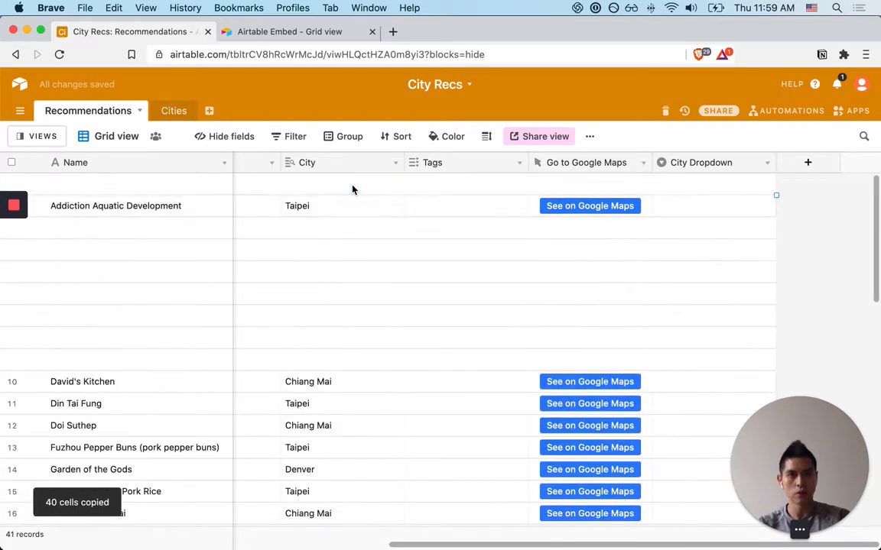
{"action": "key", "text": "shift+super+Down"}
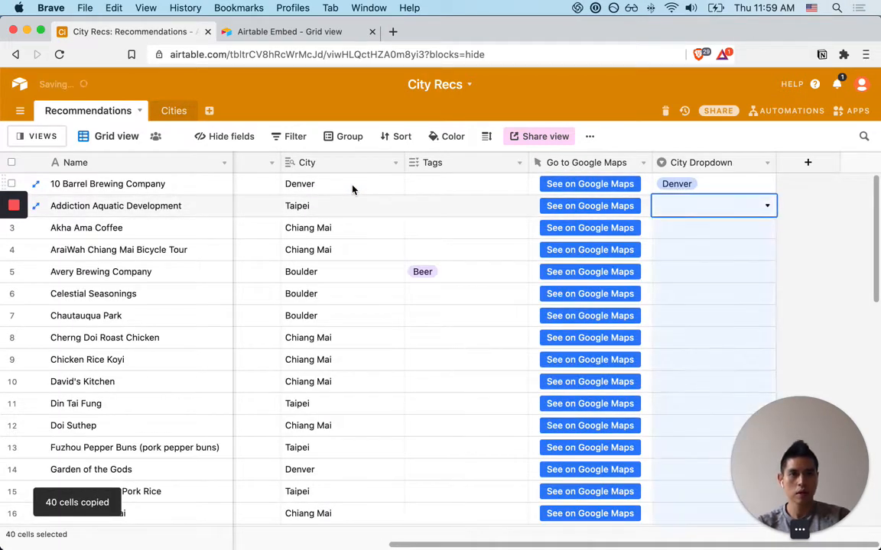
{"action": "key", "text": "super+v"}
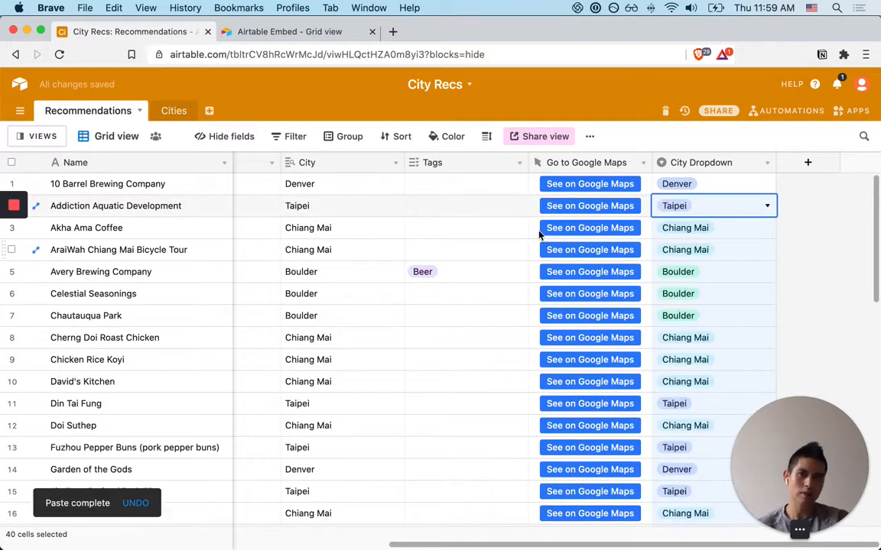
Step: Examine the City field's lookup configuration and its Link to Cities source without changing them
{"action": "scroll", "coordinate": [461, 232], "scroll_direction": "left", "scroll_amount": 5}
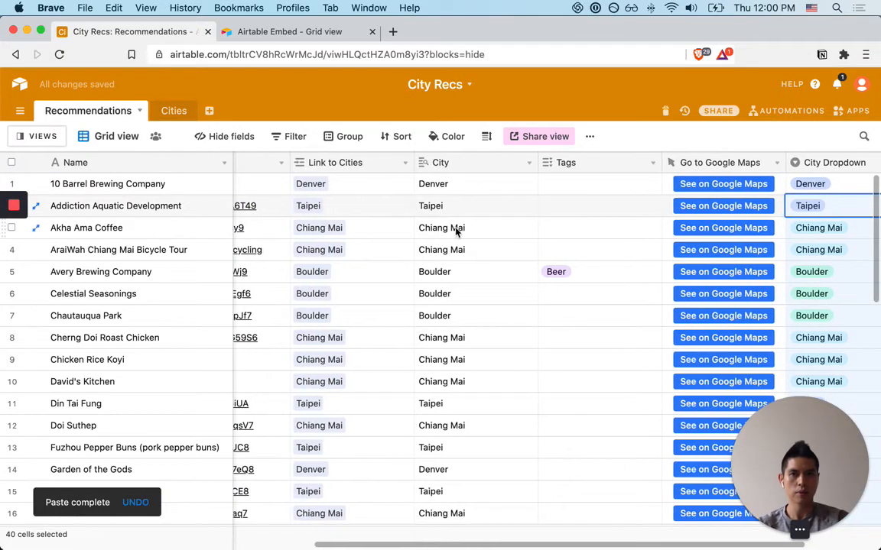
{"action": "scroll", "coordinate": [360, 242], "scroll_direction": "left", "scroll_amount": 1}
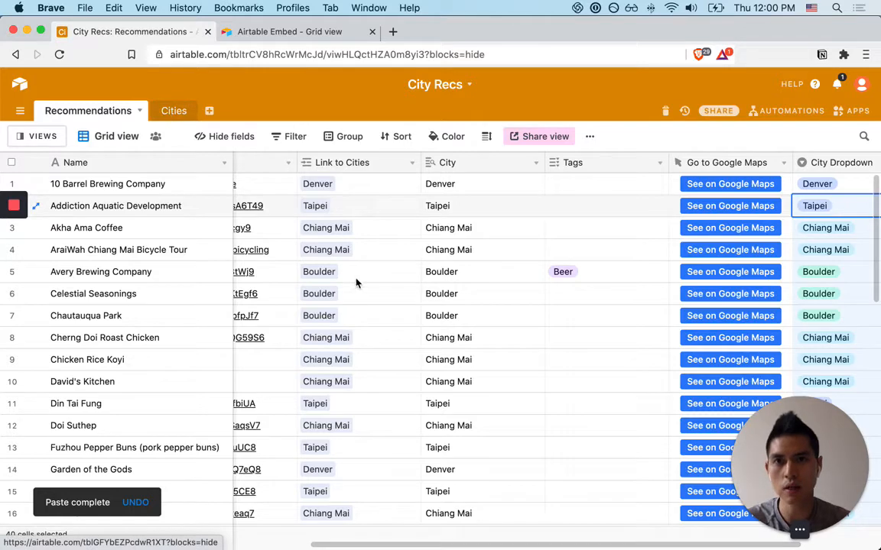
{"action": "left_click", "coordinate": [535, 162]}
{"action": "left_click", "coordinate": [465, 208]}
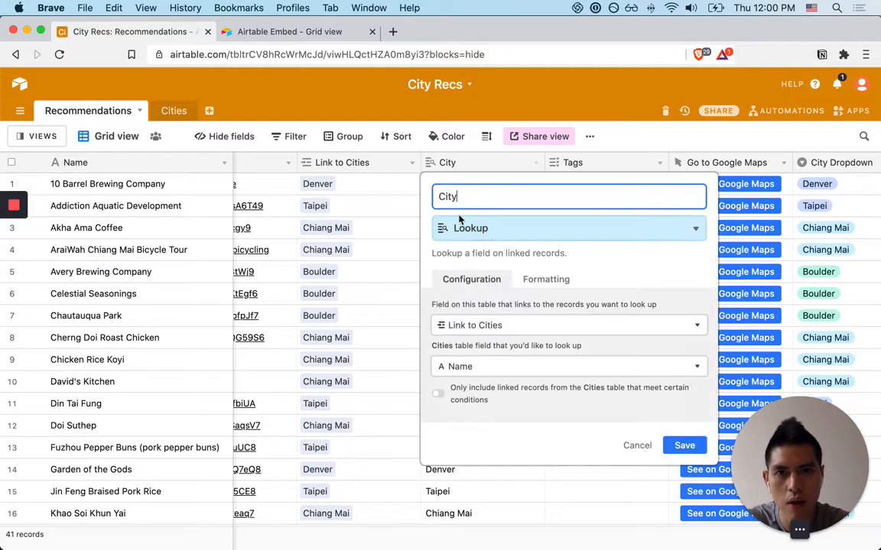
{"action": "left_click", "coordinate": [645, 448]}
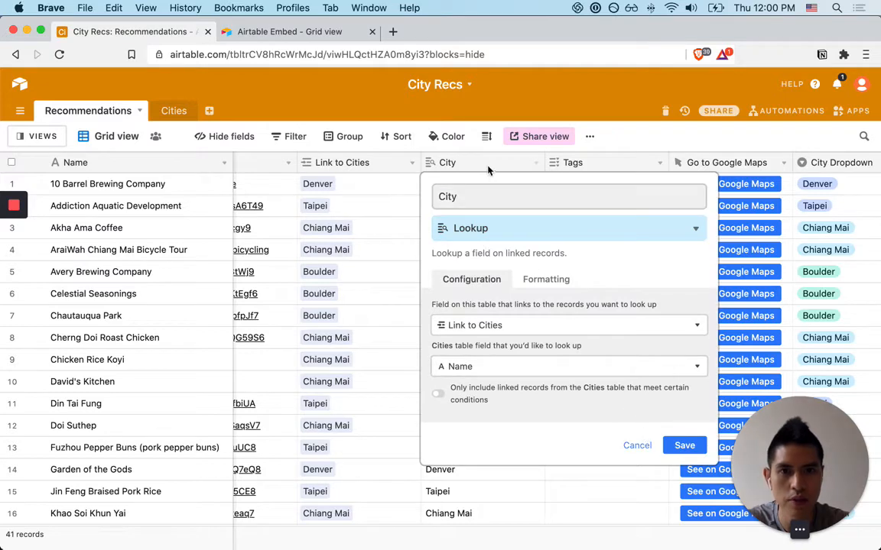
{"action": "left_click", "coordinate": [470, 228]}
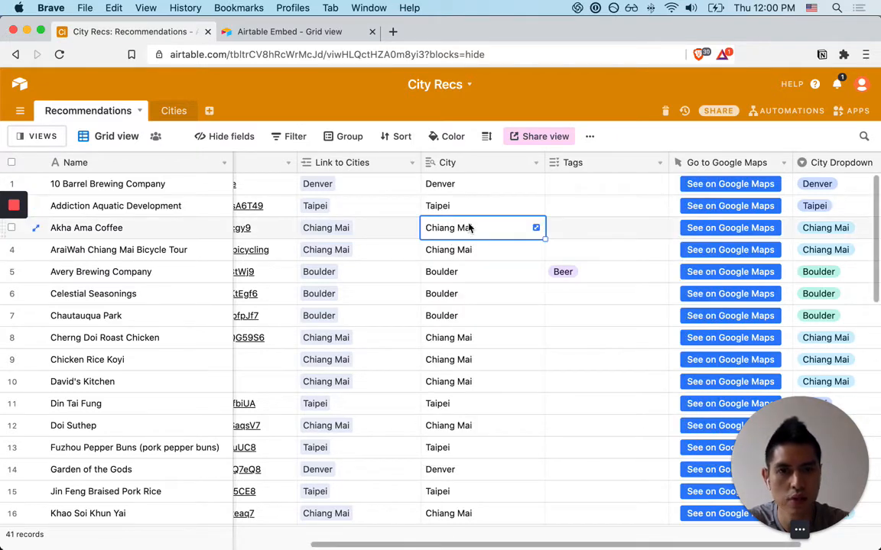
{"action": "left_click", "coordinate": [374, 230]}
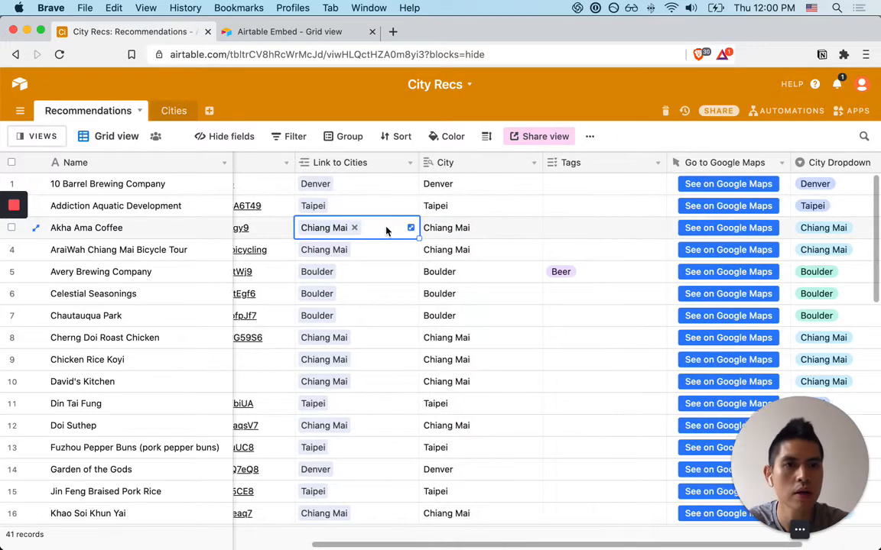
{"action": "scroll", "coordinate": [388, 230], "scroll_direction": "right", "scroll_amount": 2}
{"action": "scroll", "coordinate": [388, 231], "scroll_direction": "right", "scroll_amount": 3}
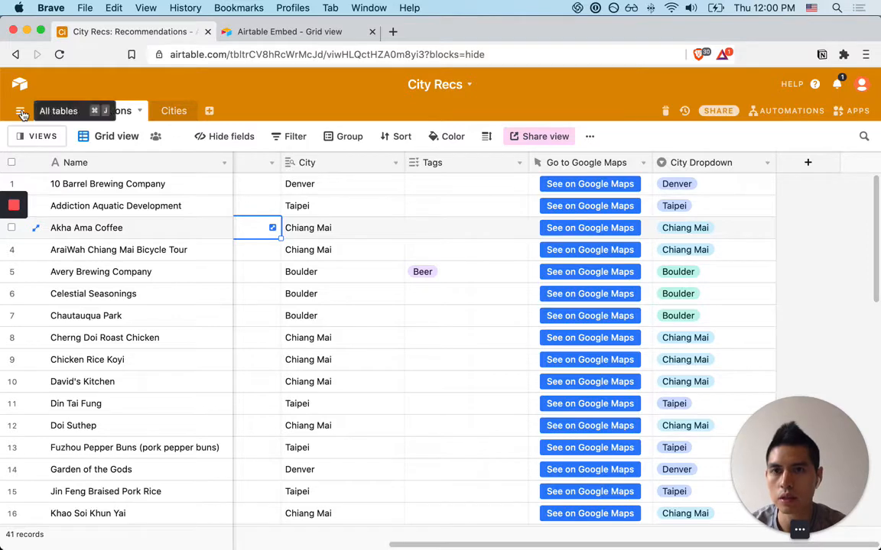
Step: Switch to the Airtable Embed page, check the filter's available fields, and reload the page to refresh the preview
{"action": "key", "text": "ctrl+Tab"}
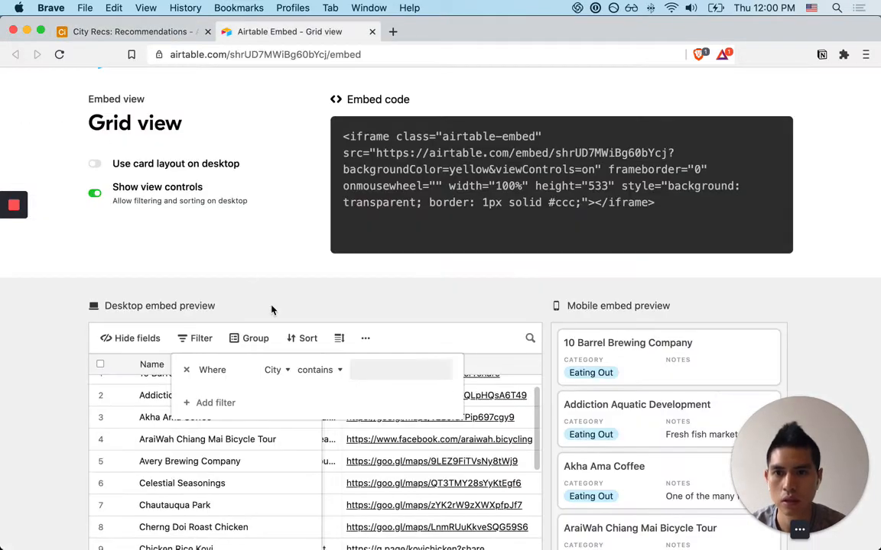
{"action": "left_click", "coordinate": [280, 370]}
{"action": "scroll", "coordinate": [297, 468], "scroll_direction": "down", "scroll_amount": 5}
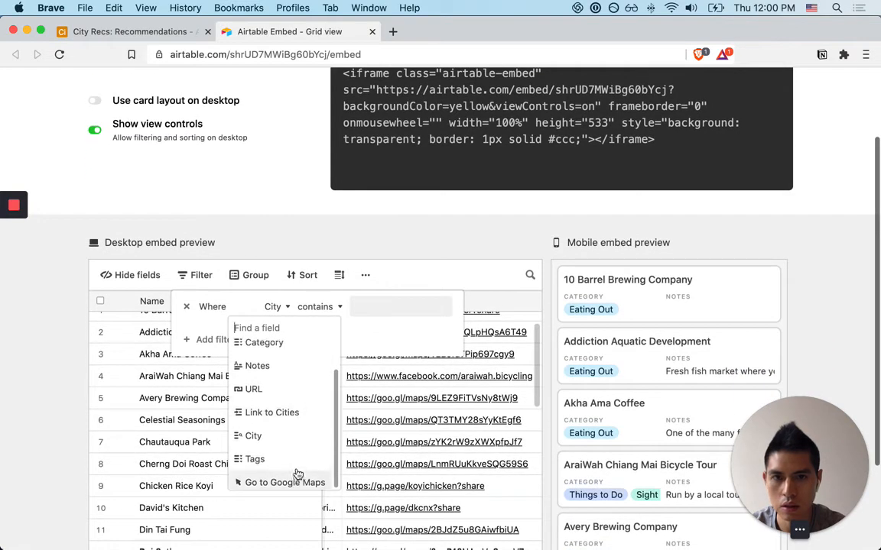
{"action": "scroll", "coordinate": [298, 474], "scroll_direction": "up", "scroll_amount": 2}
{"action": "left_click", "coordinate": [335, 256]}
{"action": "key", "text": "super+r"}
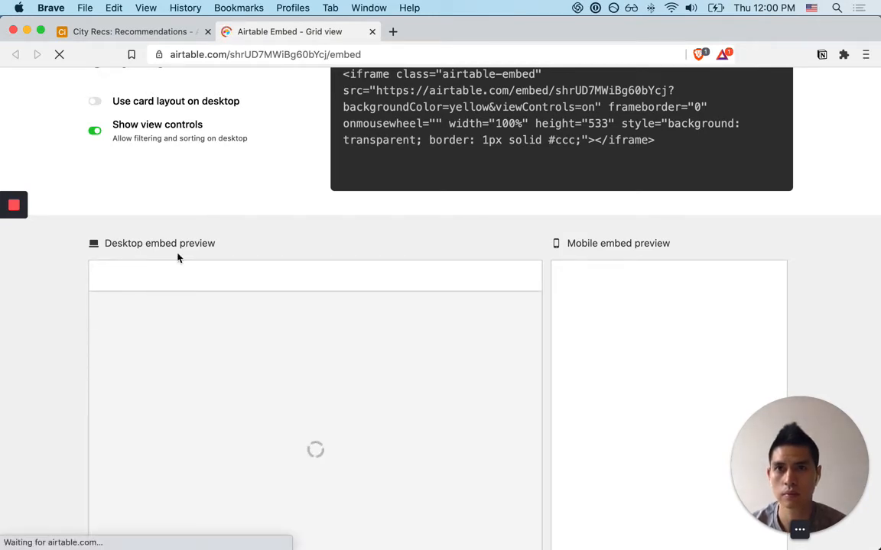
Step: Add a filter condition on the City Dropdown field in the desktop embed preview
{"action": "left_click", "coordinate": [195, 278]}
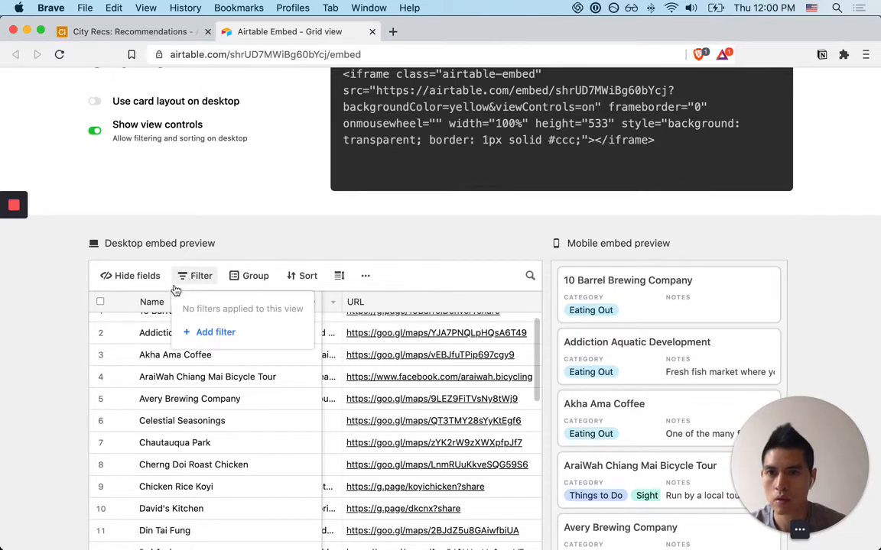
{"action": "left_click", "coordinate": [204, 332]}
{"action": "left_click", "coordinate": [284, 309]}
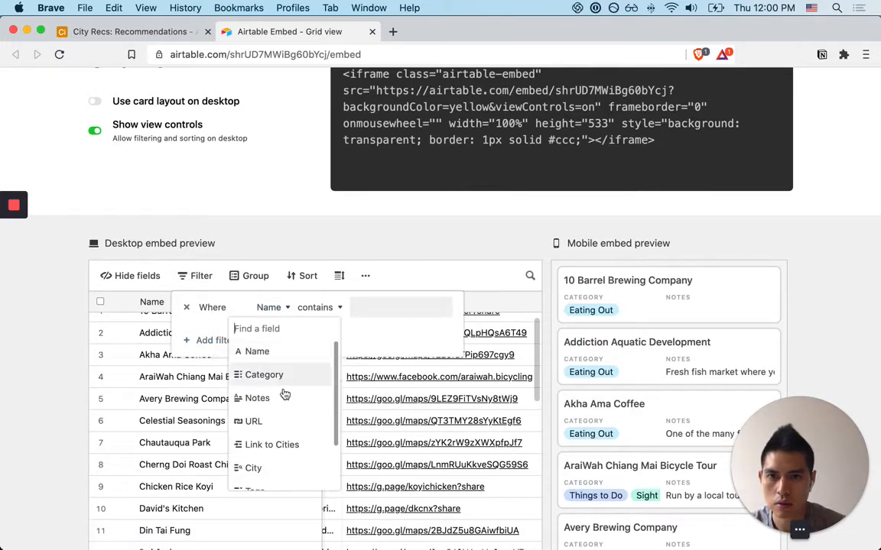
{"action": "scroll", "coordinate": [295, 424], "scroll_direction": "down", "scroll_amount": 3}
{"action": "scroll", "coordinate": [295, 442], "scroll_direction": "down", "scroll_amount": 2}
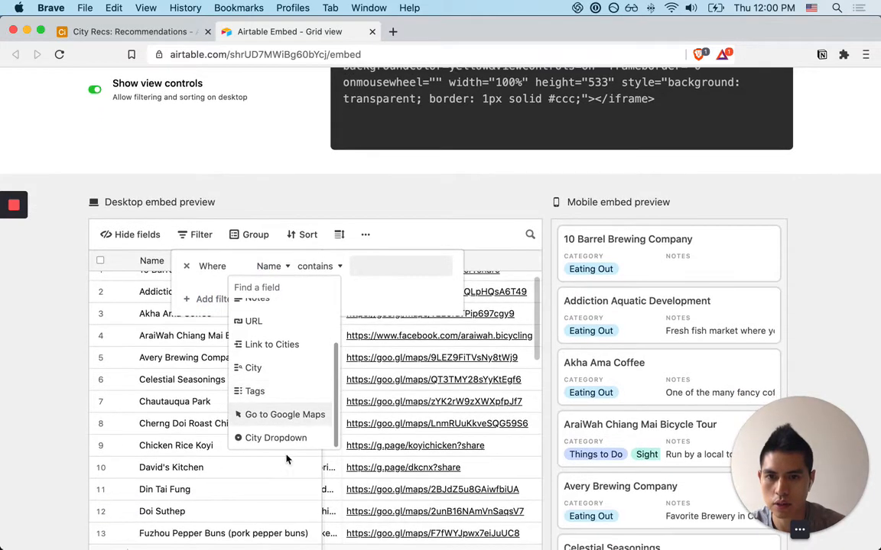
{"action": "left_click", "coordinate": [287, 437]}
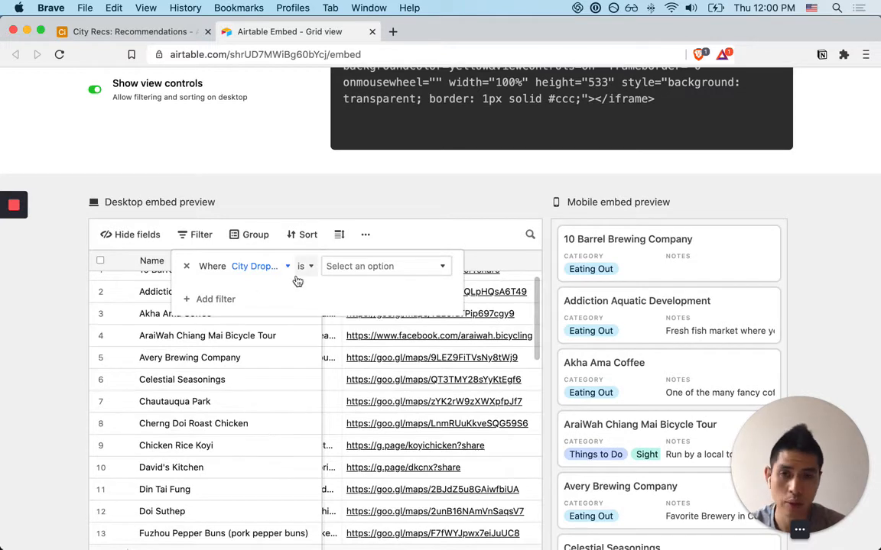
Step: Test the City Dropdown filter with Denver, Chiang Mai and finally Boulder as its value
{"action": "left_click", "coordinate": [411, 271]}
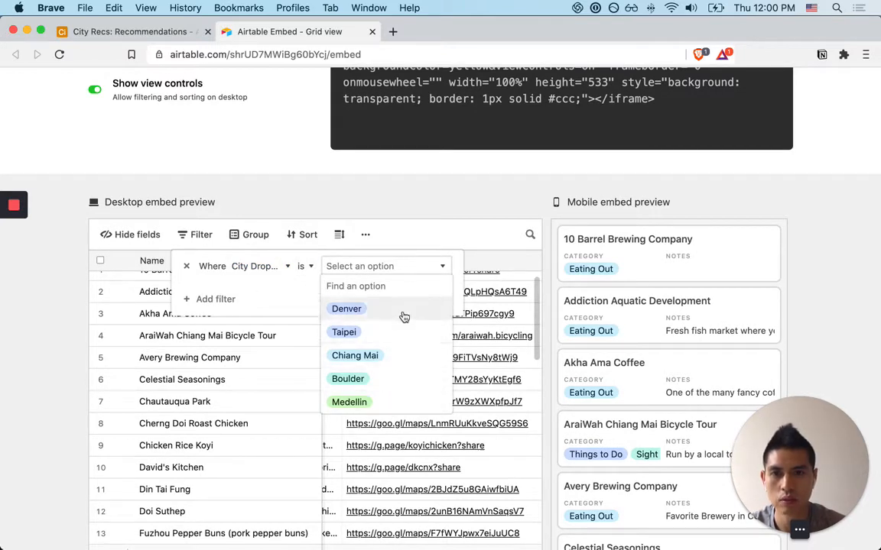
{"action": "left_click", "coordinate": [400, 306]}
{"action": "left_click", "coordinate": [391, 267]}
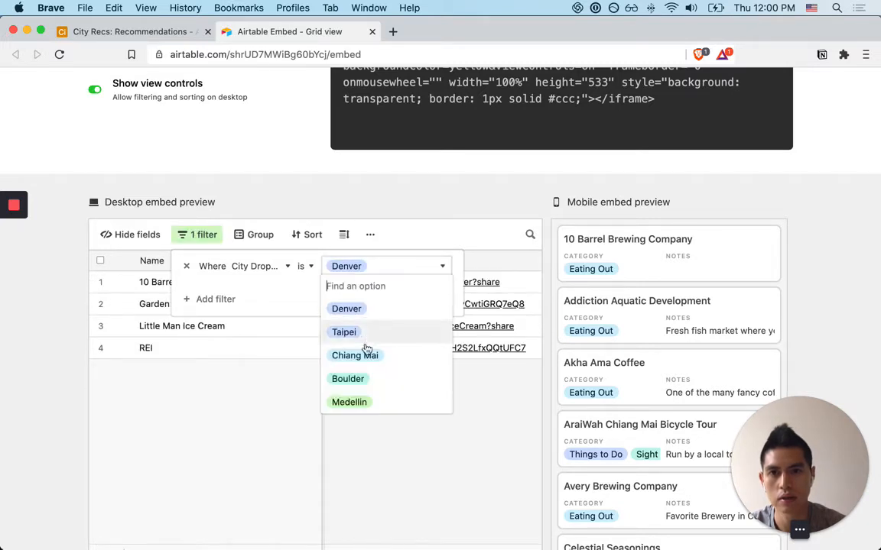
{"action": "left_click", "coordinate": [365, 357]}
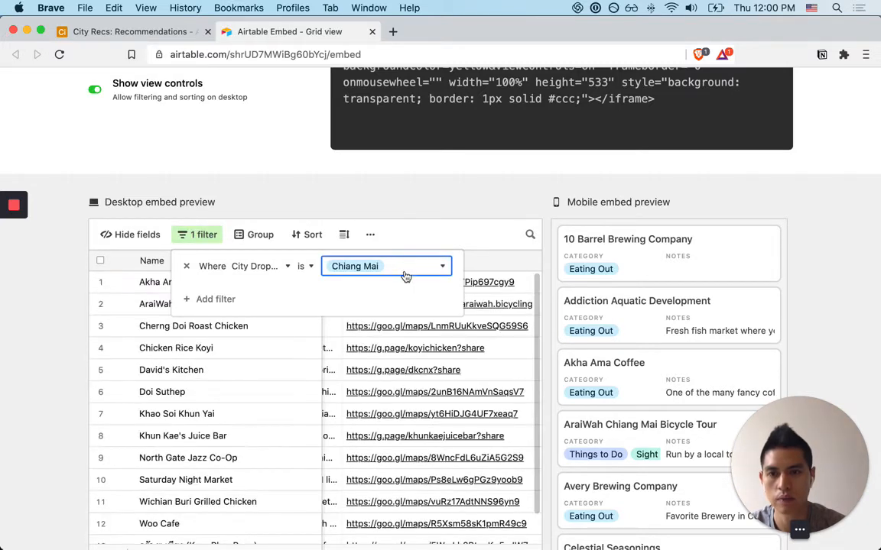
{"action": "left_click", "coordinate": [397, 268]}
{"action": "left_click", "coordinate": [356, 378]}
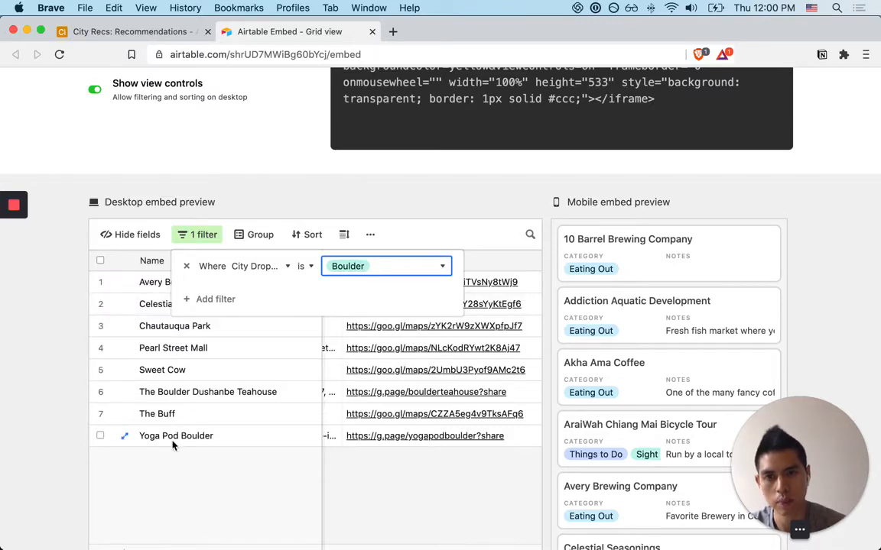
Step: Return to the Recommendations grid and compare the Link to Cities, City and City Dropdown columns
{"action": "left_click", "coordinate": [164, 33]}
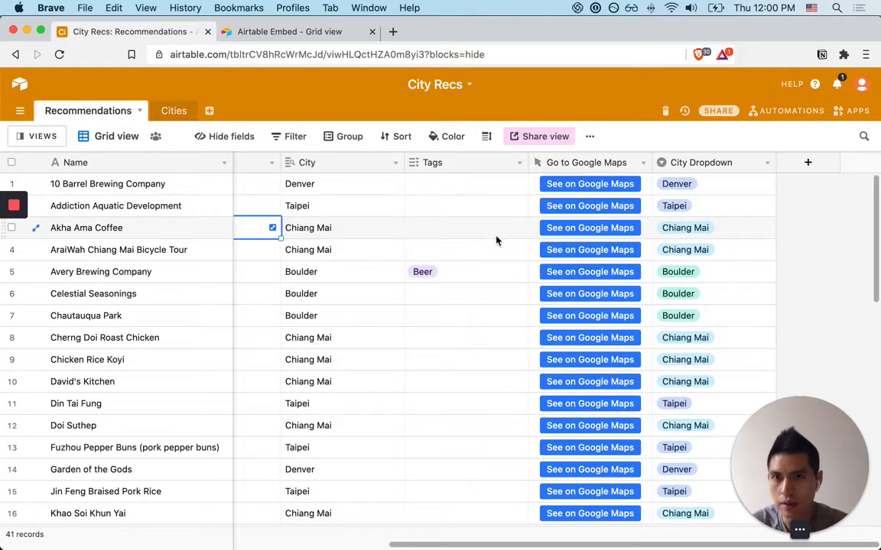
{"action": "scroll", "coordinate": [589, 283], "scroll_direction": "left", "scroll_amount": 3}
{"action": "scroll", "coordinate": [591, 282], "scroll_direction": "right", "scroll_amount": 2}
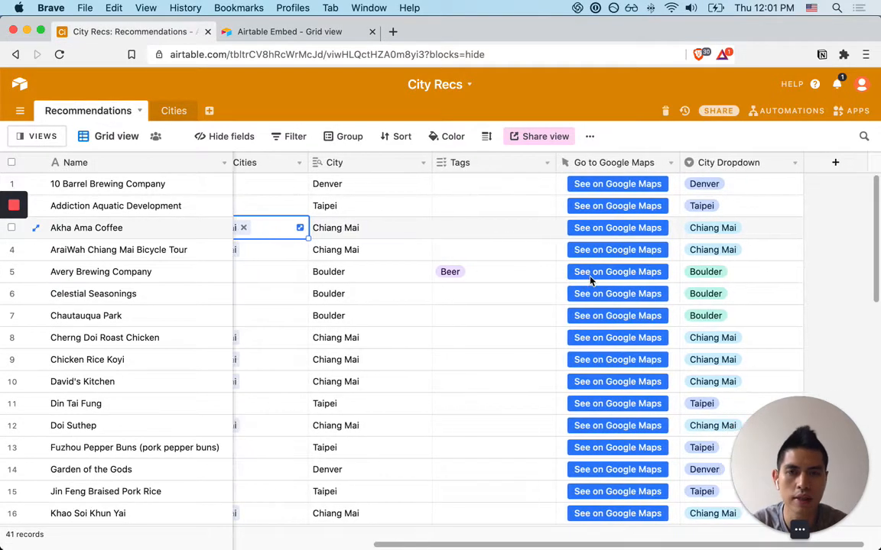
Step: Add a new record named Richard's Castle at the end of the Recommendations table
{"action": "scroll", "coordinate": [684, 279], "scroll_direction": "left", "scroll_amount": 5}
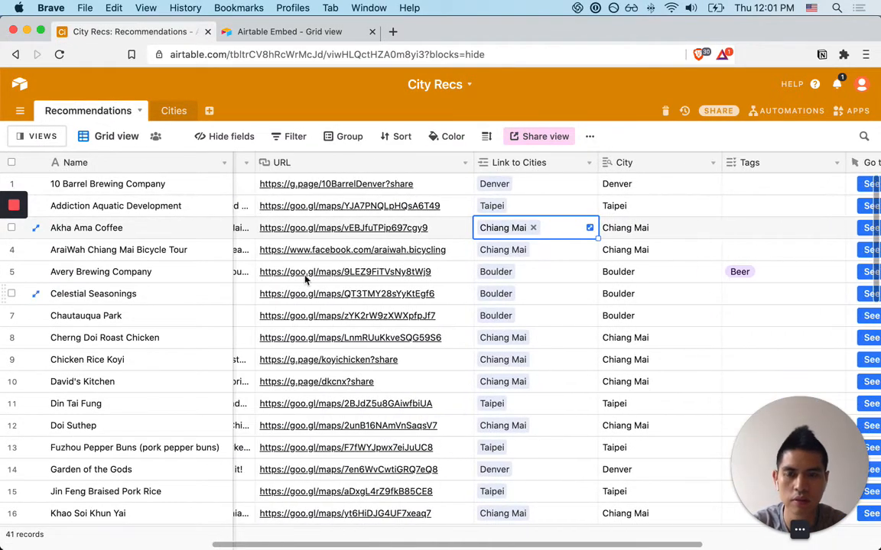
{"action": "scroll", "coordinate": [112, 279], "scroll_direction": "down", "scroll_amount": 10}
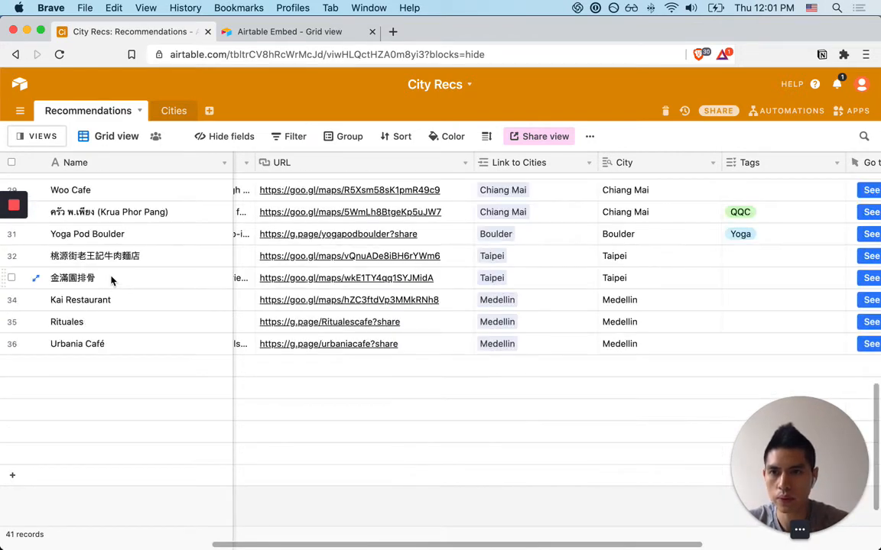
{"action": "left_click", "coordinate": [112, 281]}
{"action": "key", "text": "super+Down"}
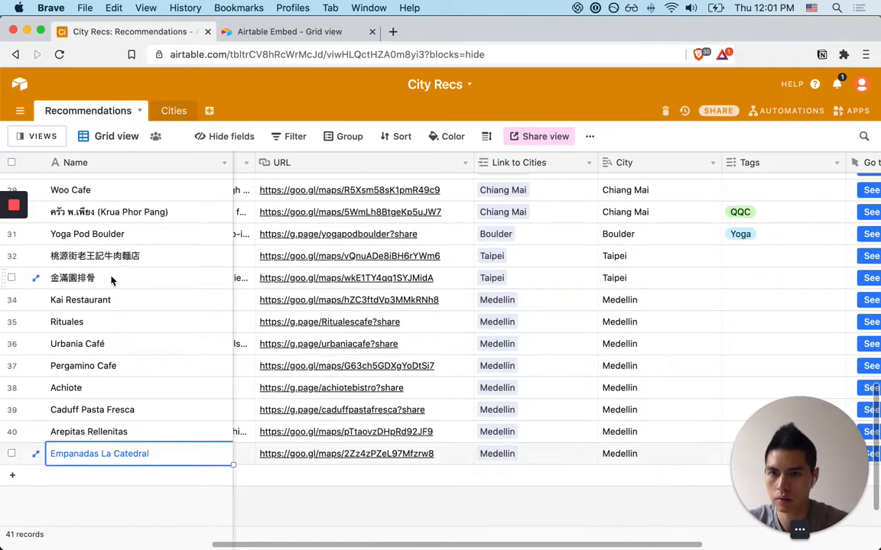
{"action": "key", "text": "shift+Return"}
{"action": "type", "text": "Richard's Castle"}
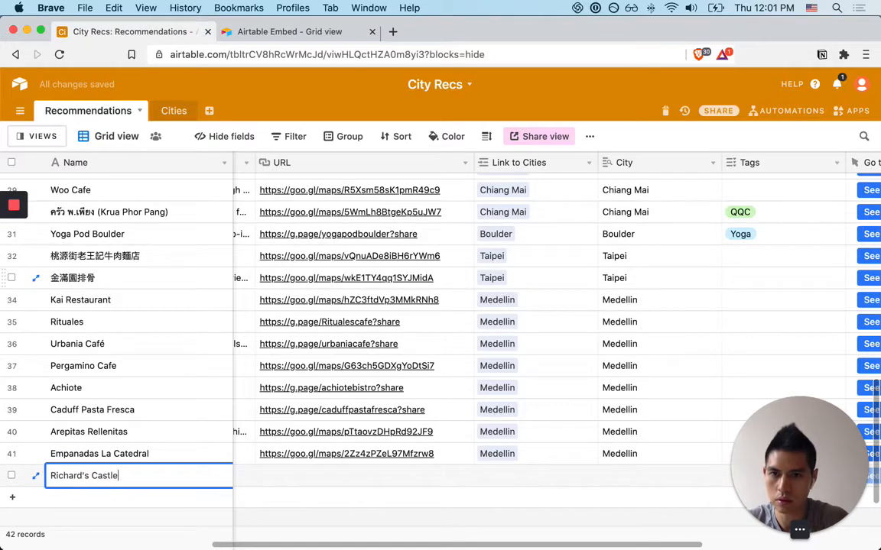
Step: Set the Richard's Castle record's category to Eating Out and enter the note "best burgers in town"
{"action": "key", "text": "Tab"}
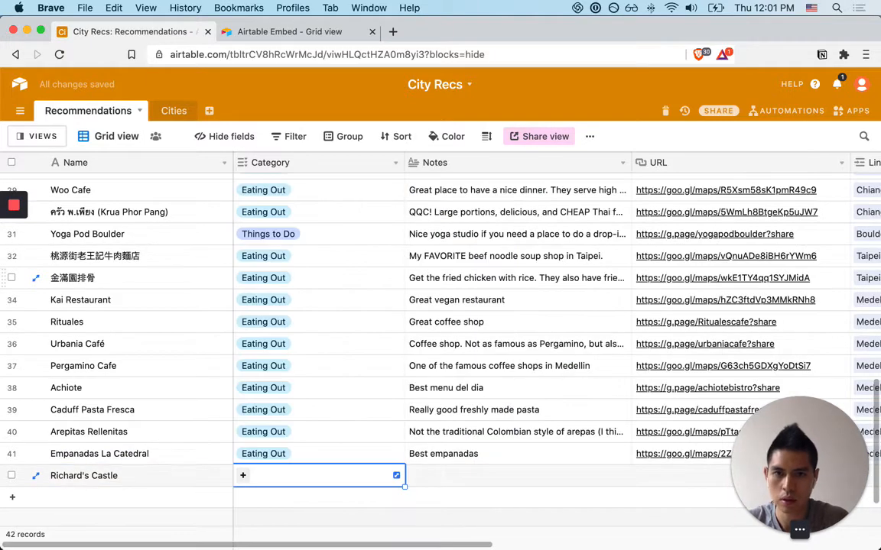
{"action": "key", "text": "Return"}
{"action": "type", "text": "ea"}
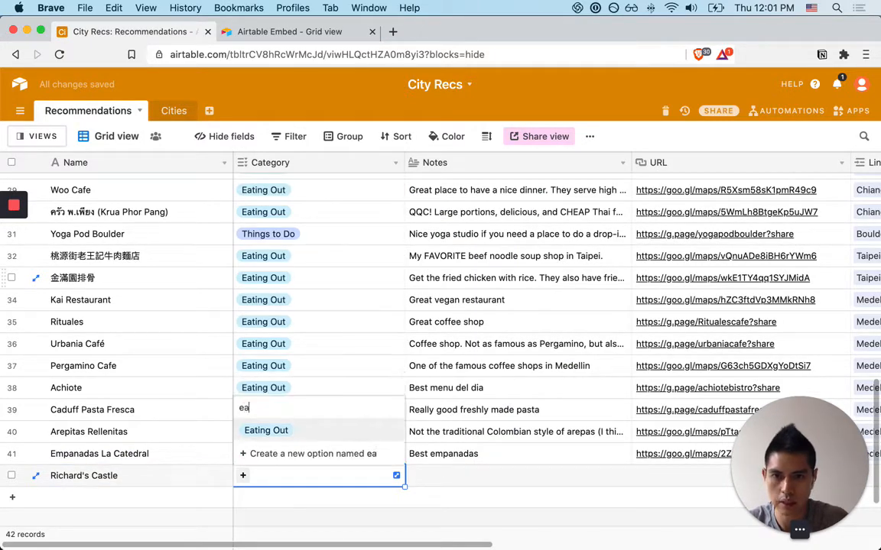
{"action": "key", "text": "Return"}
{"action": "key", "text": "Tab"}
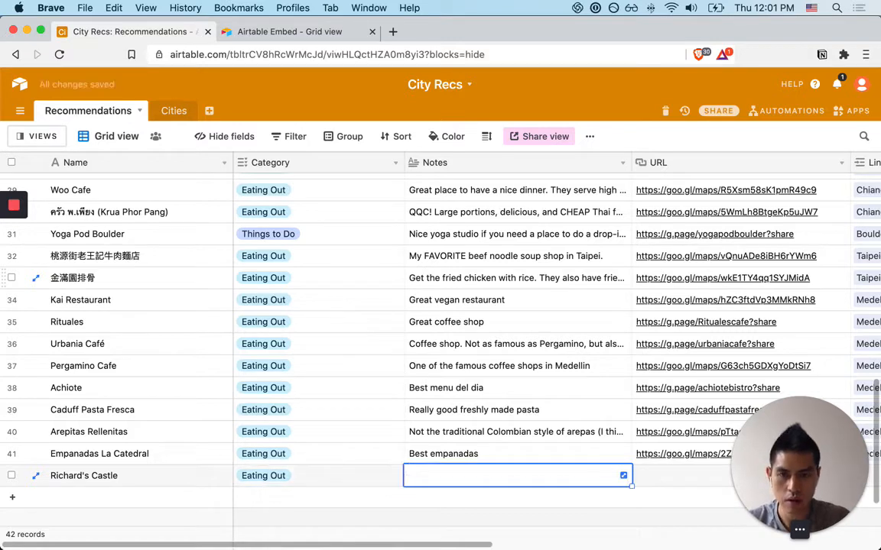
{"action": "type", "text": "best burgers i"}
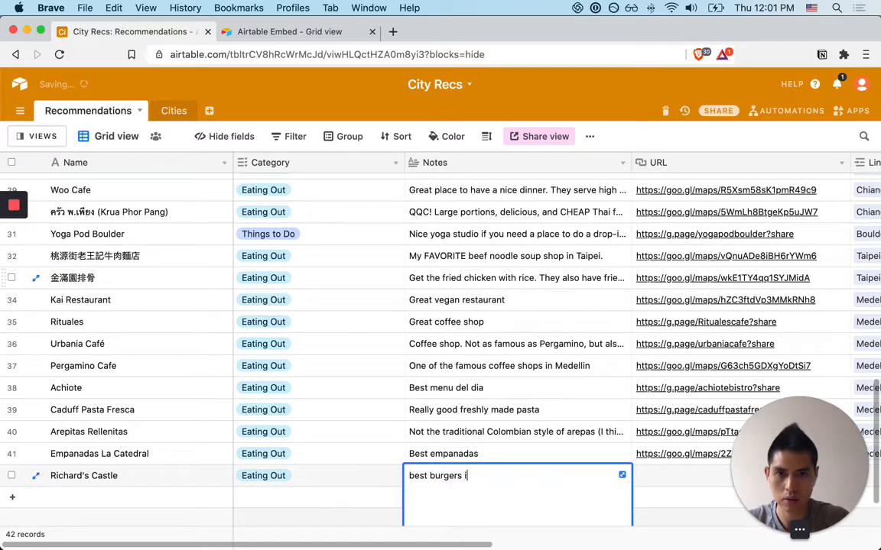
{"action": "type", "text": "n town"}
Step: Enter google.com as the Richard's Castle URL and link the record to the city Taipei
{"action": "key", "text": "Tab"}
{"action": "type", "text": "google.c"}
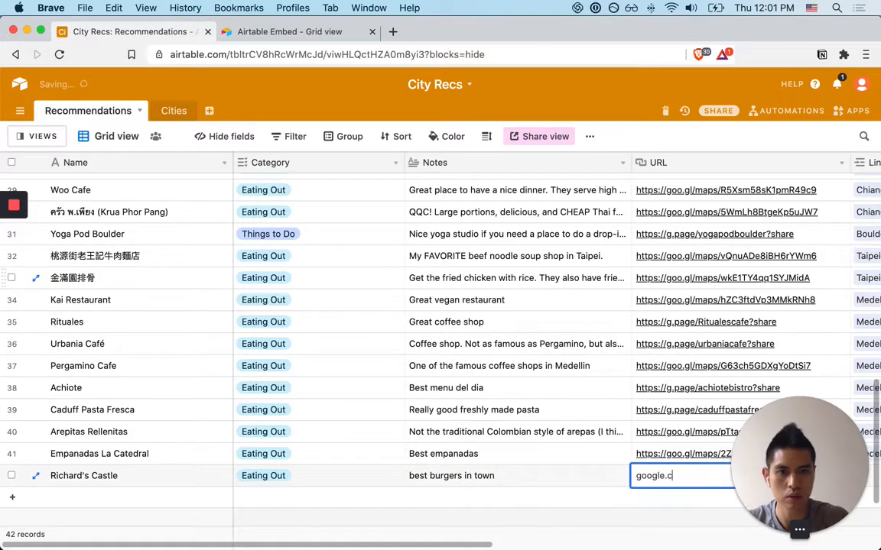
{"action": "type", "text": "om"}
{"action": "key", "text": "Tab"}
{"action": "scroll", "coordinate": [392, 387], "scroll_direction": "right", "scroll_amount": 4}
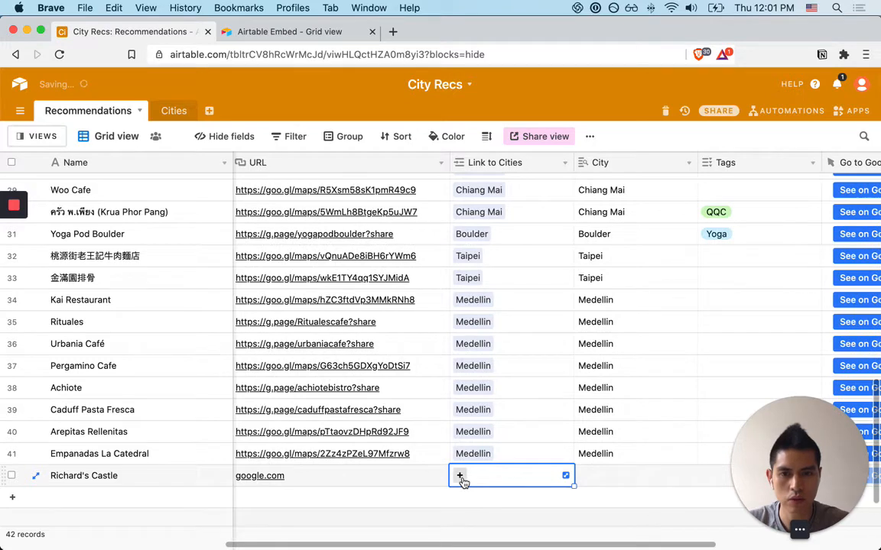
{"action": "left_click", "coordinate": [459, 477]}
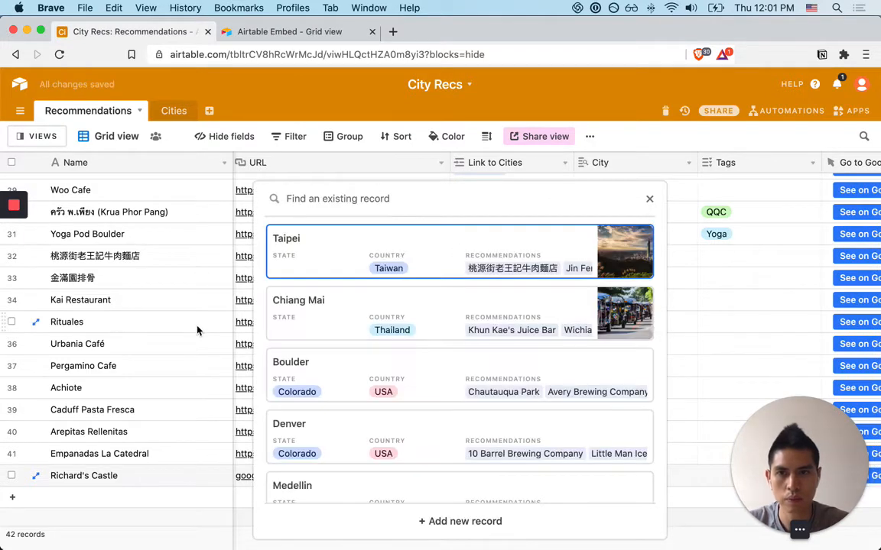
{"action": "left_click", "coordinate": [366, 248]}
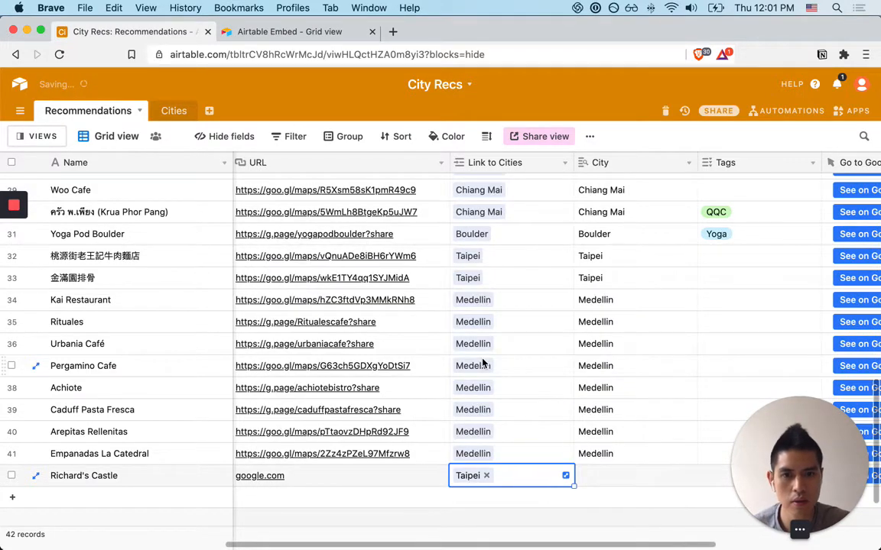
Step: Check the City lookup of the Richard's Castle record, look over the Cities table and return to Recommendations
{"action": "scroll", "coordinate": [481, 361], "scroll_direction": "right", "scroll_amount": 1}
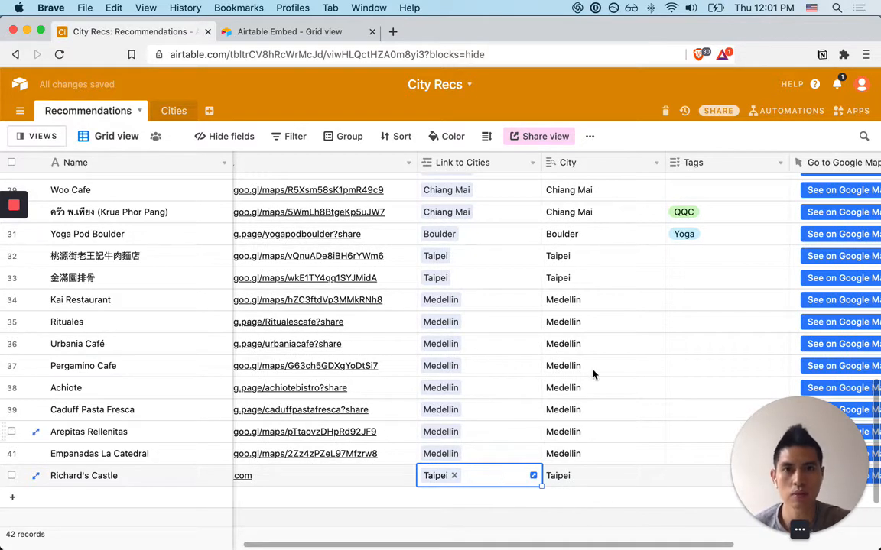
{"action": "left_click", "coordinate": [174, 111]}
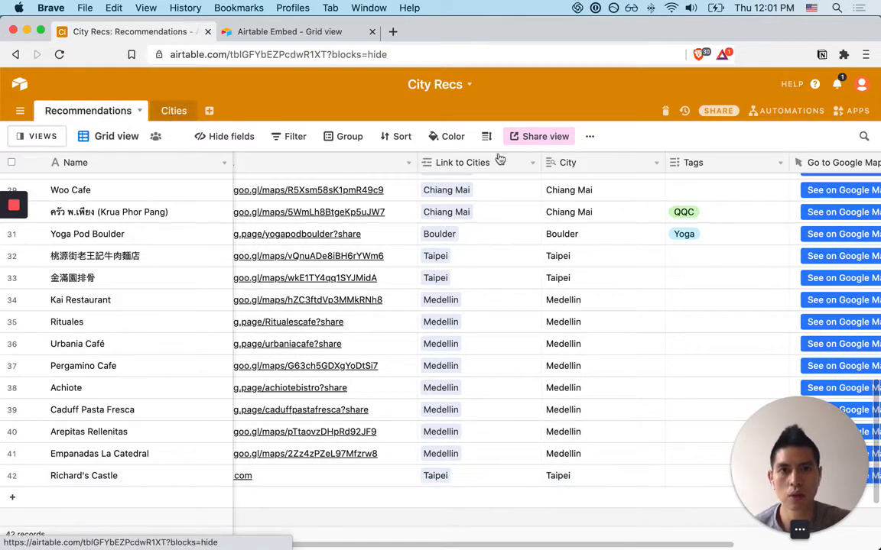
{"action": "left_click", "coordinate": [172, 112]}
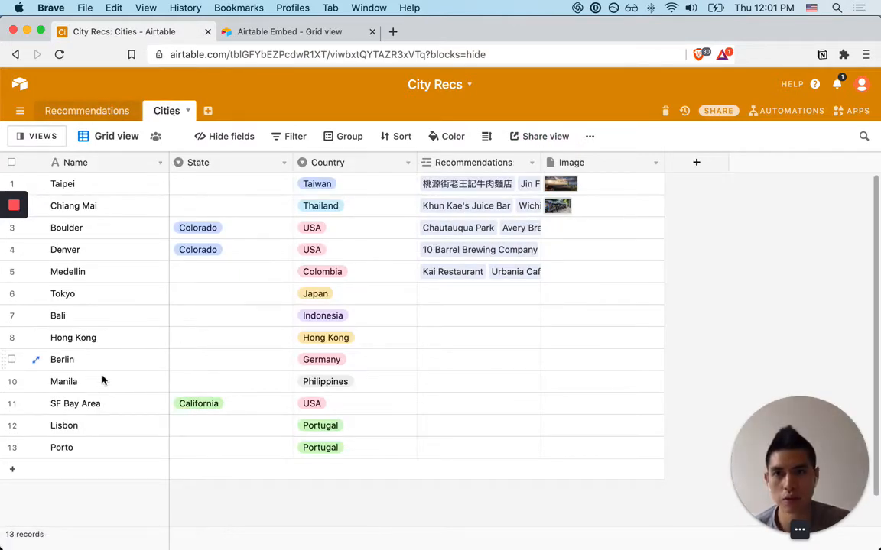
{"action": "left_click", "coordinate": [68, 114]}
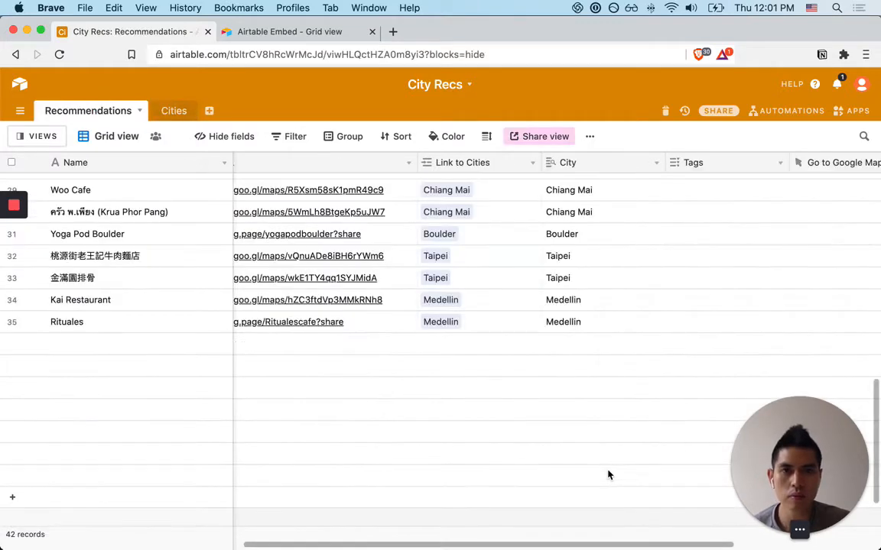
Step: Test the See on Google Maps link of the Richard's Castle record and close the page it opens
{"action": "scroll", "coordinate": [609, 462], "scroll_direction": "right", "scroll_amount": 6}
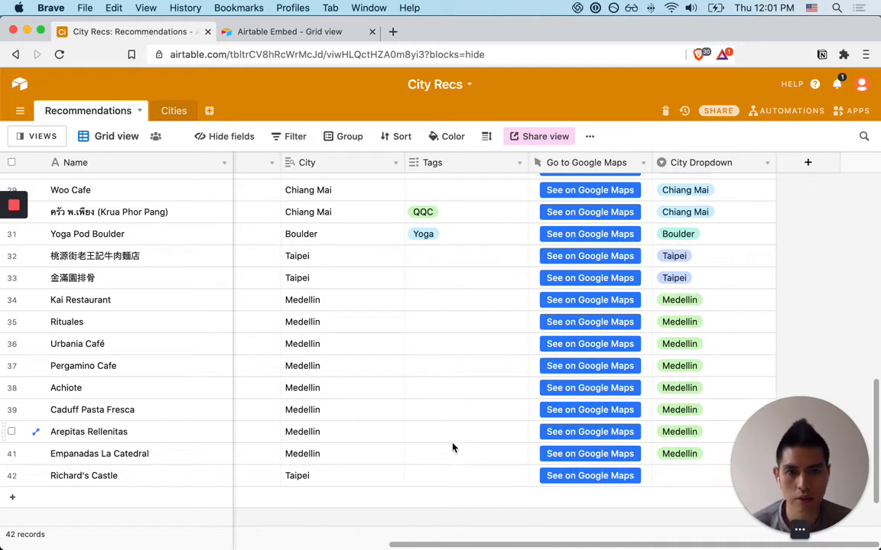
{"action": "left_click", "coordinate": [625, 478]}
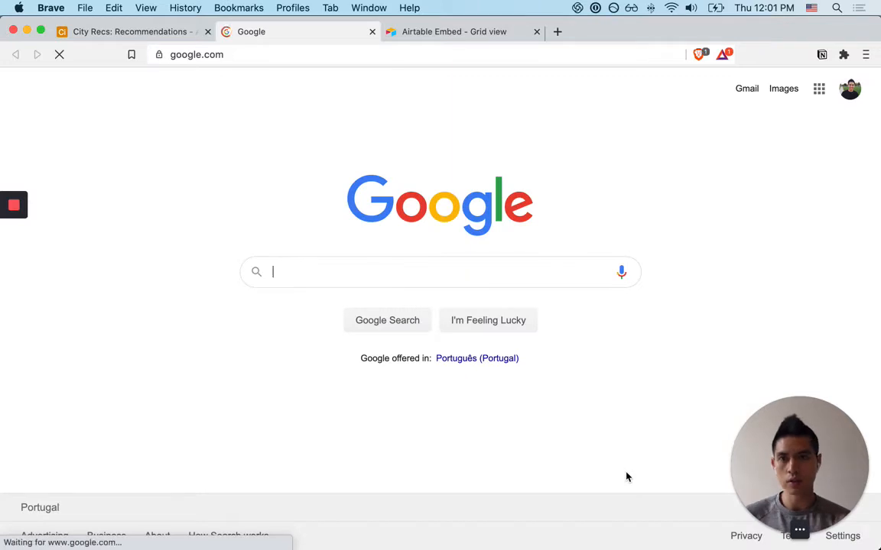
{"action": "key", "text": "super+w"}
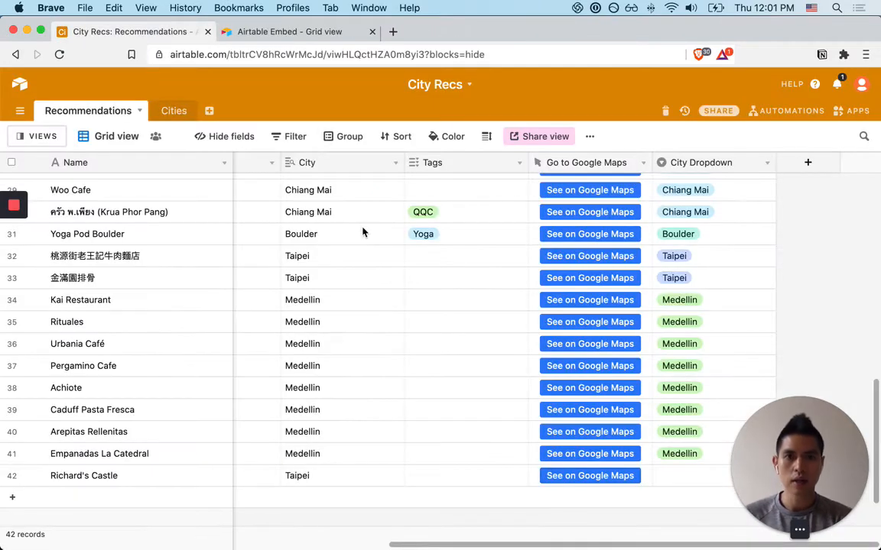
Step: Set the City Dropdown of the Richard's Castle record to Taipei and review its available options
{"action": "left_click", "coordinate": [690, 481]}
{"action": "left_click", "coordinate": [689, 482]}
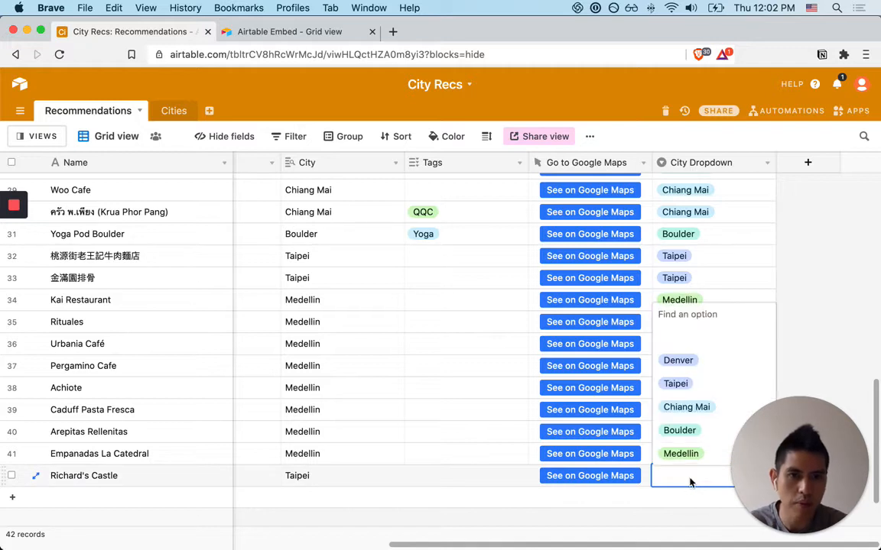
{"action": "left_click", "coordinate": [688, 383]}
{"action": "scroll", "coordinate": [554, 460], "scroll_direction": "left", "scroll_amount": 1}
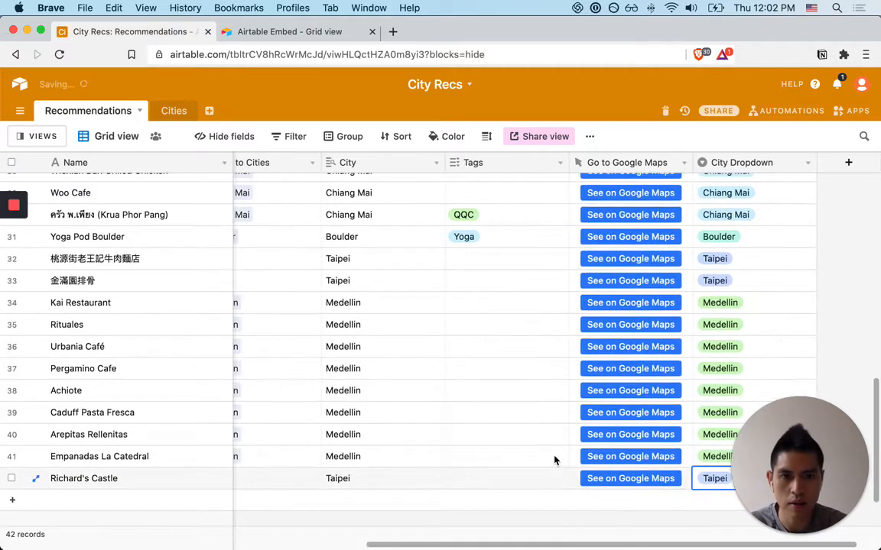
{"action": "scroll", "coordinate": [554, 460], "scroll_direction": "left", "scroll_amount": 5}
{"action": "scroll", "coordinate": [554, 460], "scroll_direction": "up", "scroll_amount": 1}
{"action": "scroll", "coordinate": [556, 462], "scroll_direction": "right", "scroll_amount": 6}
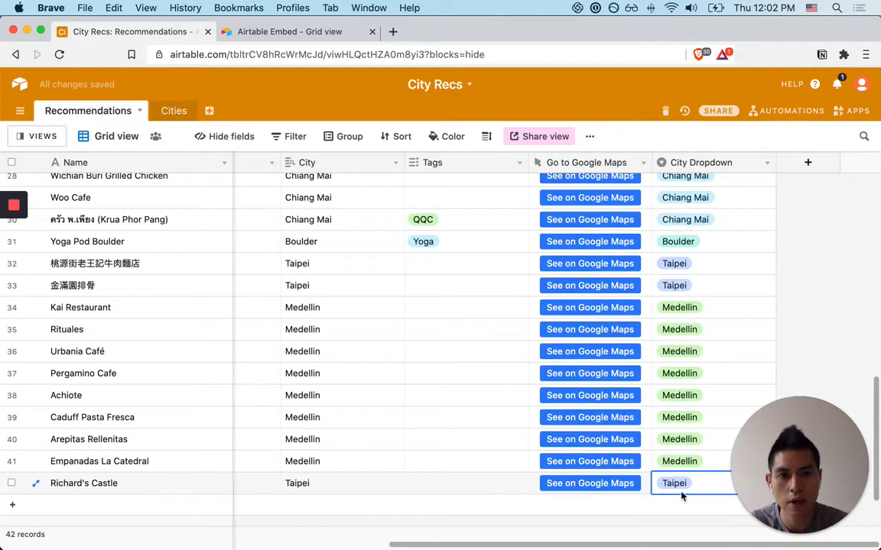
{"action": "left_click", "coordinate": [708, 488]}
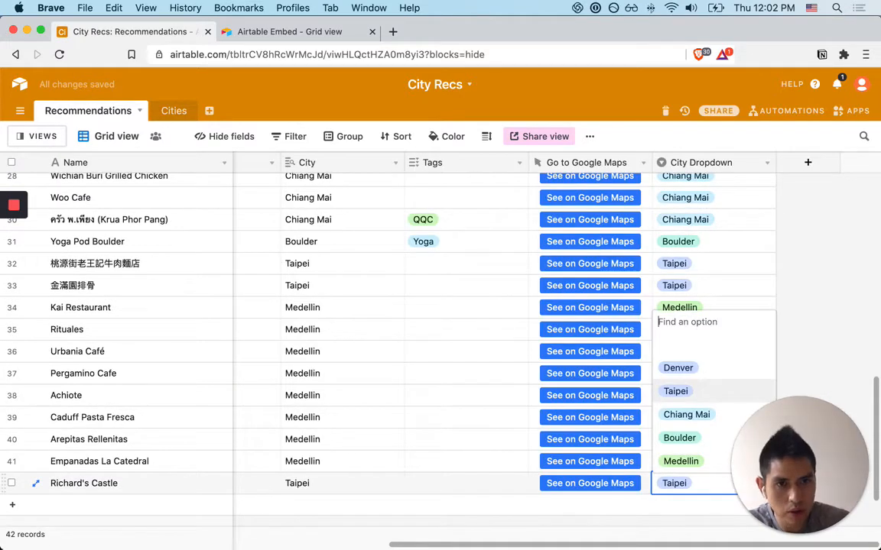
{"action": "left_click", "coordinate": [374, 439]}
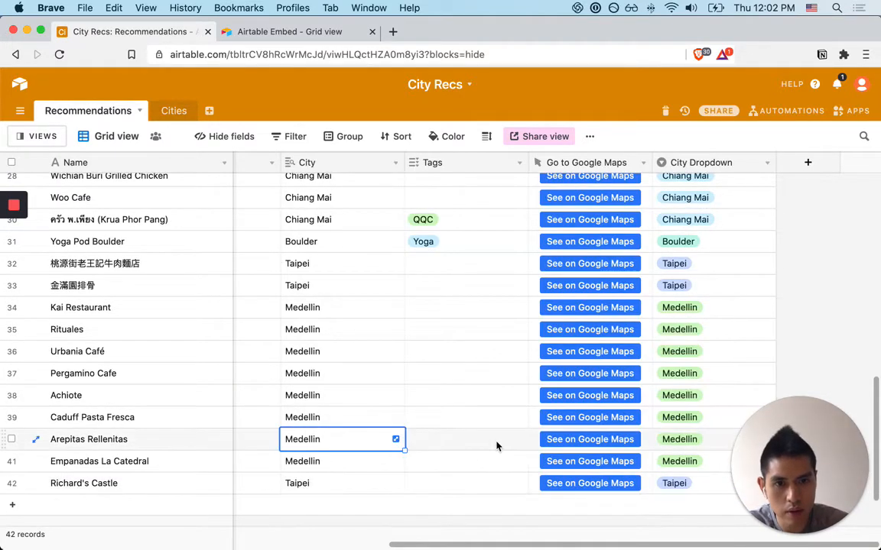
Step: Clear the City Dropdown value of the Richard's Castle record and compare its Link to Cities and City values
{"action": "left_click", "coordinate": [705, 486]}
{"action": "key", "text": "BackSpace"}
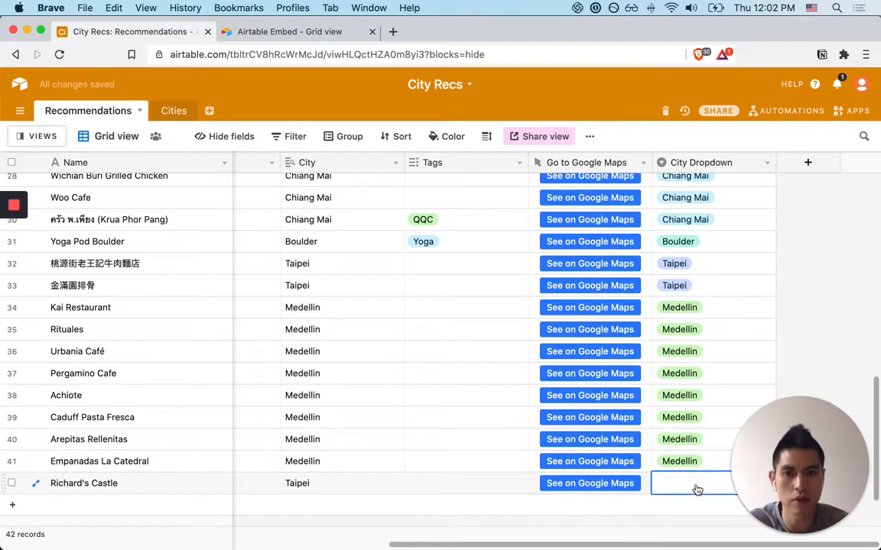
{"action": "scroll", "coordinate": [355, 451], "scroll_direction": "left", "scroll_amount": 10}
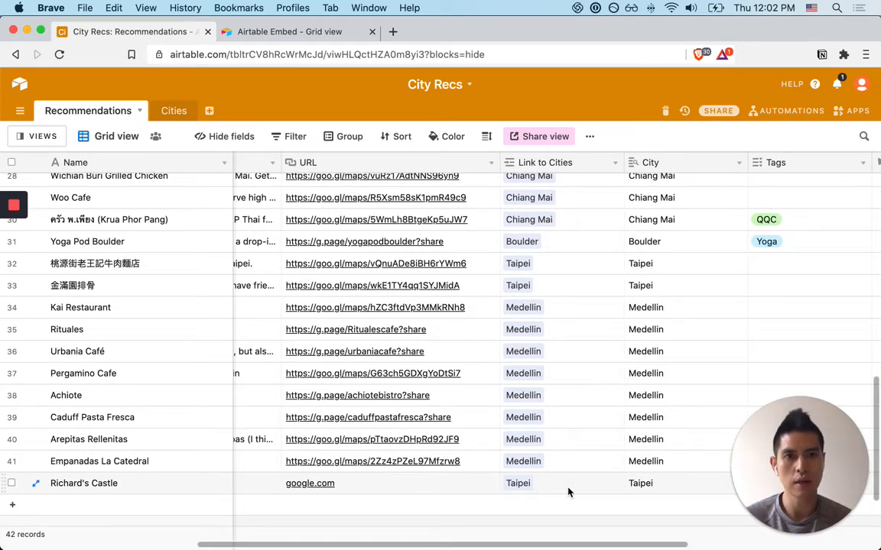
{"action": "scroll", "coordinate": [569, 492], "scroll_direction": "right", "scroll_amount": 8}
{"action": "left_click", "coordinate": [707, 480]}
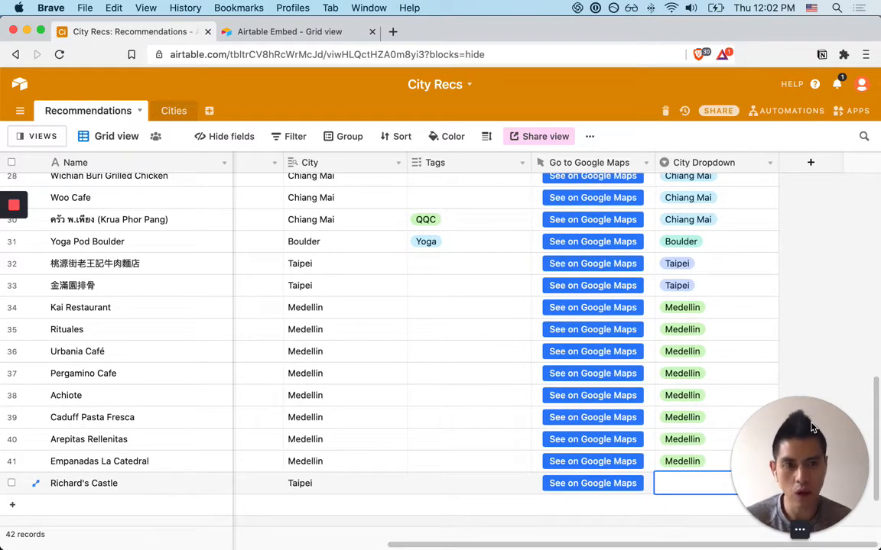
Step: Open the base's automations and give Automation 1 a trigger that fires when a record is updated
{"action": "left_click_drag", "start_coordinate": [812, 428], "coordinate": [92, 432]}
{"action": "left_click", "coordinate": [839, 169]}
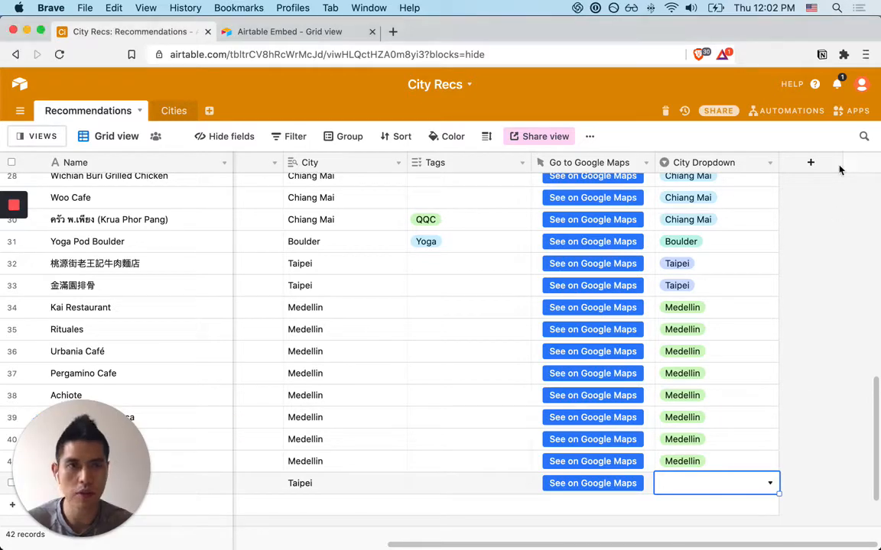
{"action": "left_click", "coordinate": [796, 112]}
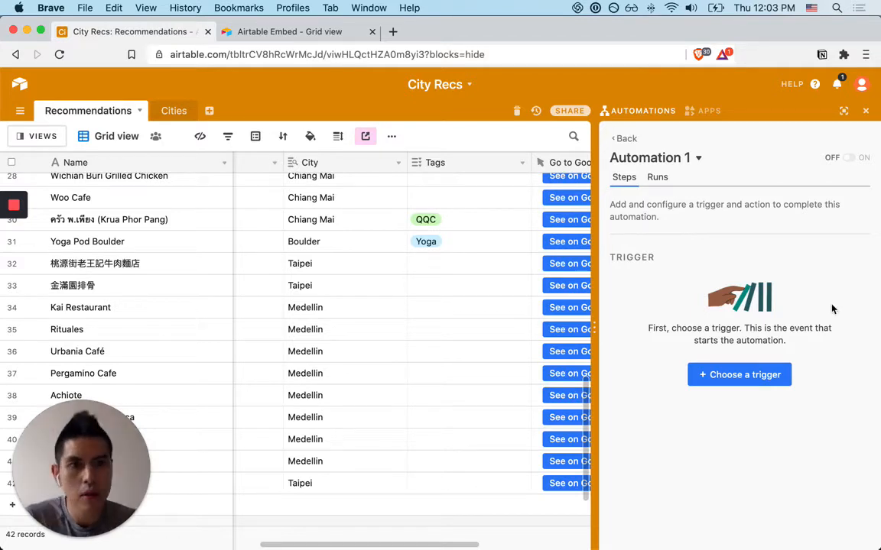
{"action": "left_click", "coordinate": [746, 377]}
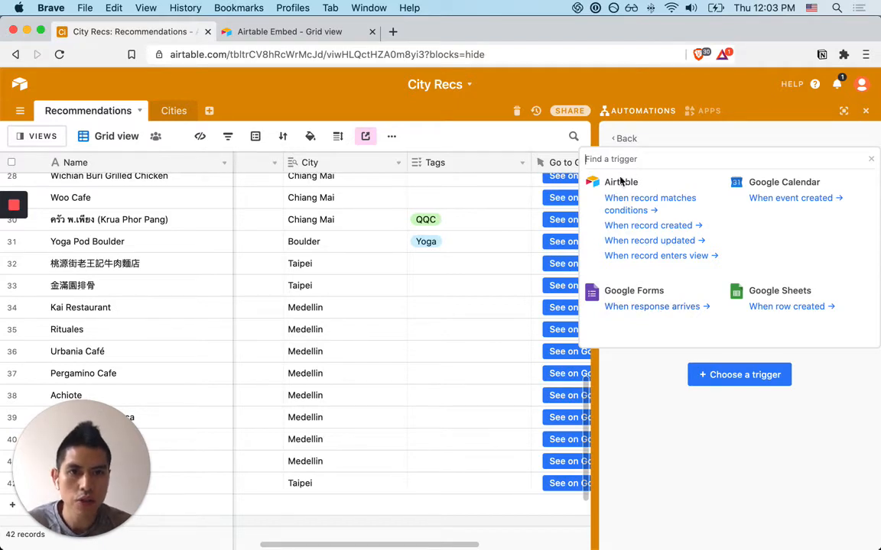
{"action": "left_click", "coordinate": [683, 243]}
{"action": "scroll", "coordinate": [672, 306], "scroll_direction": "down", "scroll_amount": 2}
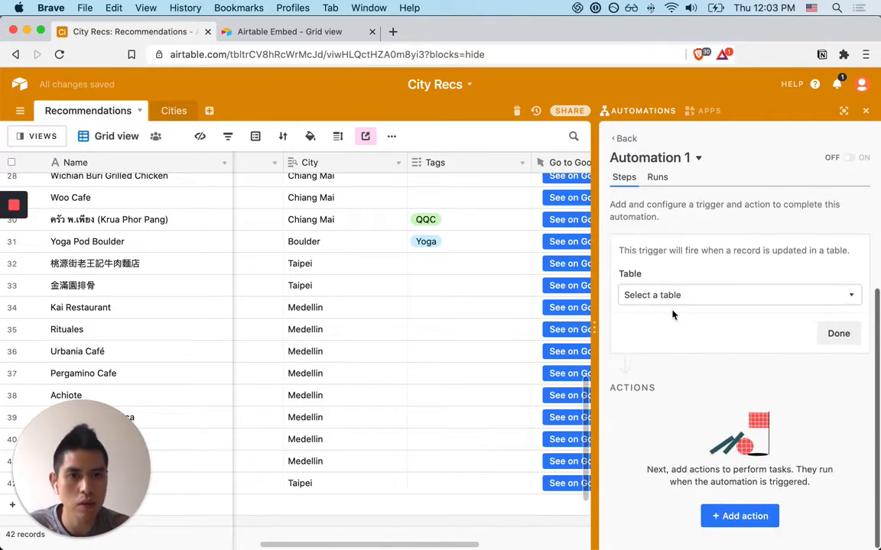
Step: Set the trigger to watch the Recommendations table in its Grid view
{"action": "left_click", "coordinate": [723, 298]}
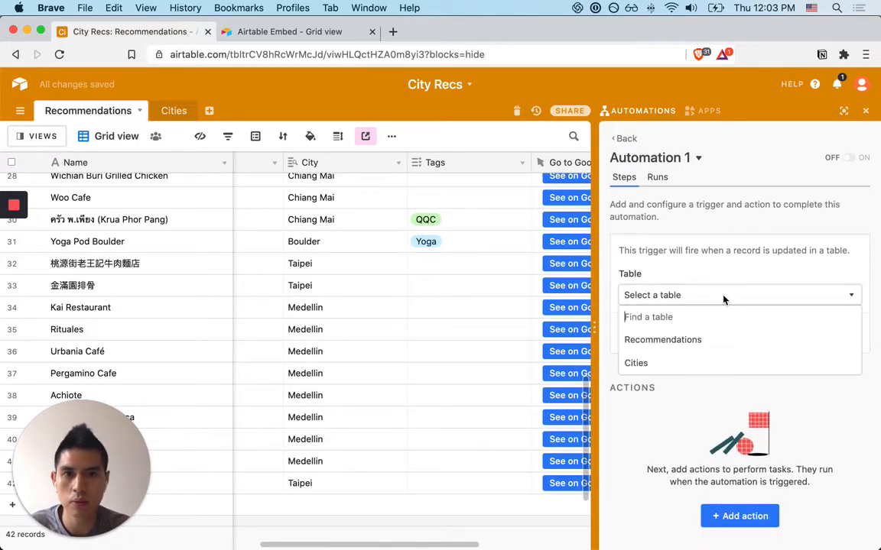
{"action": "left_click", "coordinate": [683, 340]}
{"action": "scroll", "coordinate": [719, 328], "scroll_direction": "down", "scroll_amount": 3}
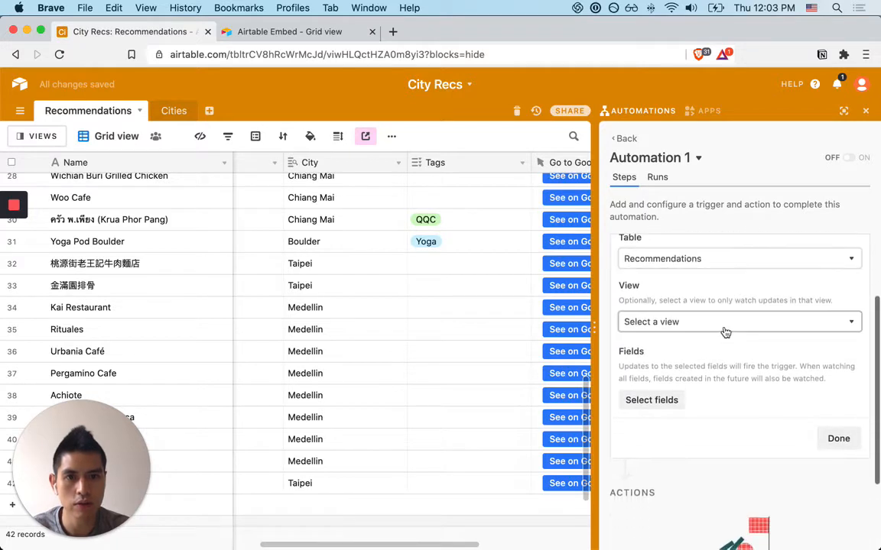
{"action": "left_click", "coordinate": [724, 330]}
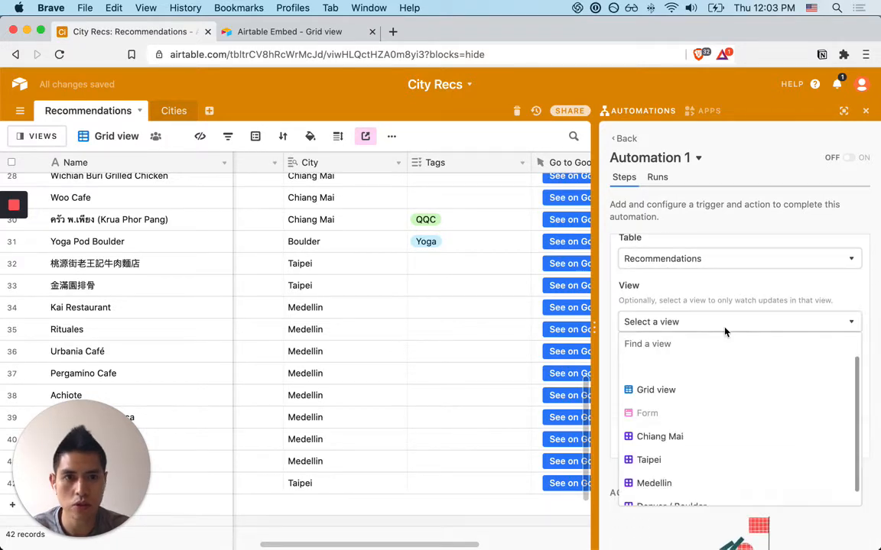
{"action": "left_click", "coordinate": [676, 391]}
{"action": "scroll", "coordinate": [672, 375], "scroll_direction": "down", "scroll_amount": 1}
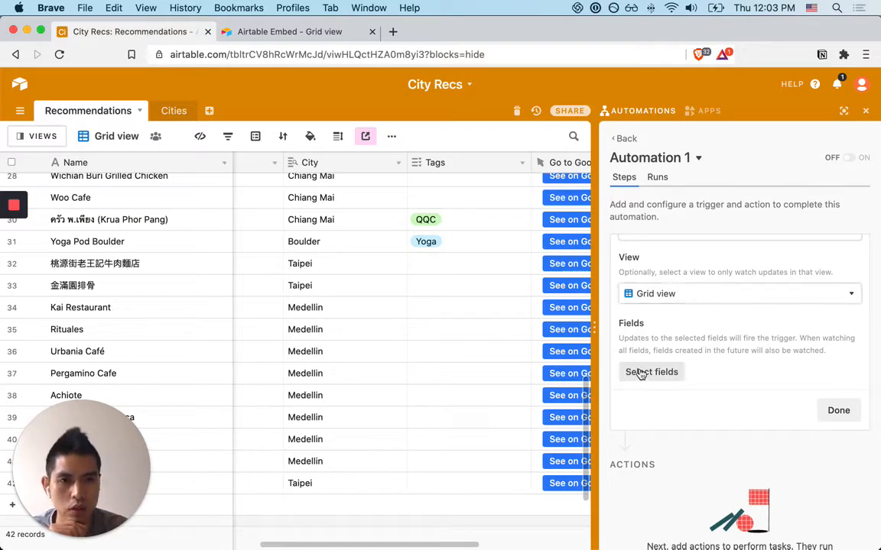
Step: Set the trigger to watch only the Link to Cities field for updates
{"action": "left_click", "coordinate": [641, 373]}
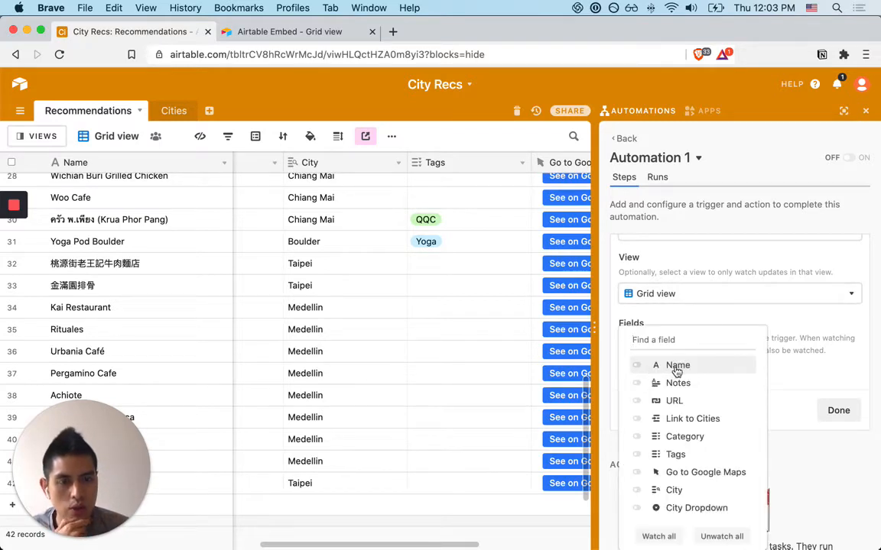
{"action": "scroll", "coordinate": [676, 374], "scroll_direction": "down", "scroll_amount": 2}
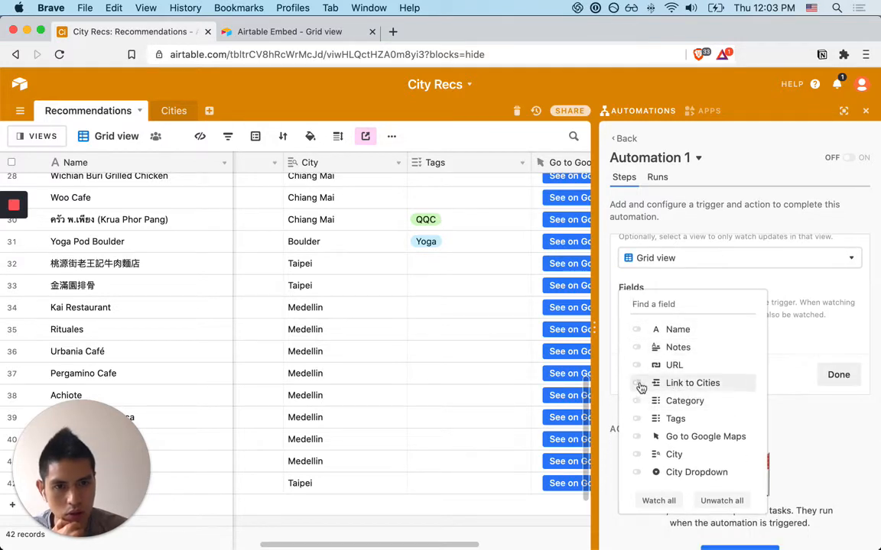
{"action": "left_click", "coordinate": [638, 384]}
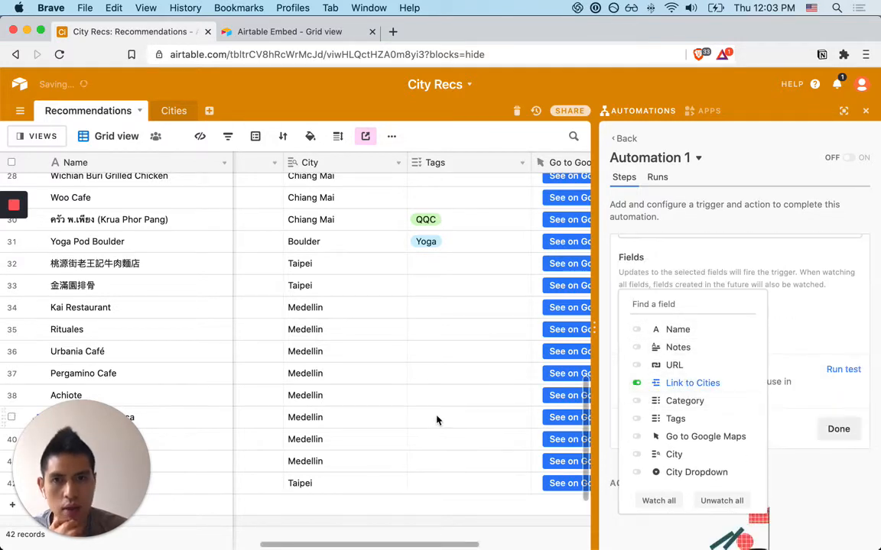
{"action": "scroll", "coordinate": [438, 419], "scroll_direction": "left", "scroll_amount": 3}
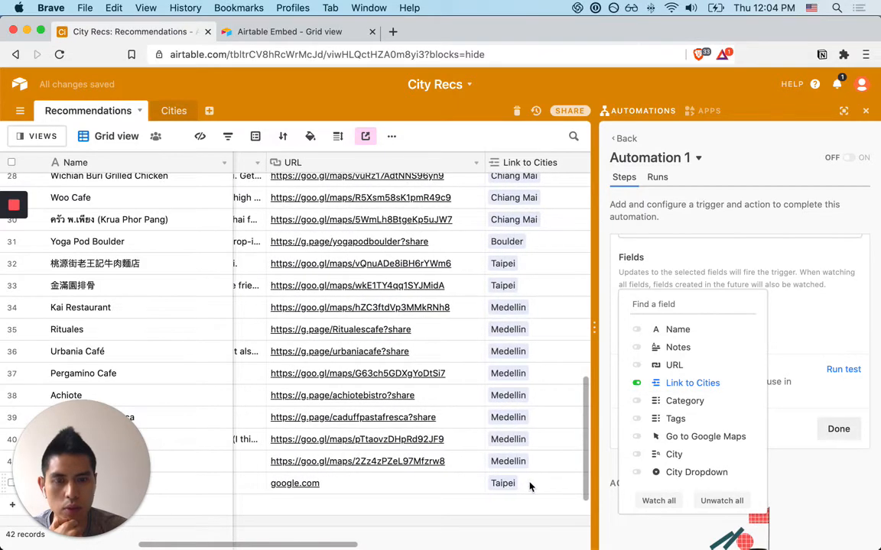
{"action": "left_click", "coordinate": [823, 342]}
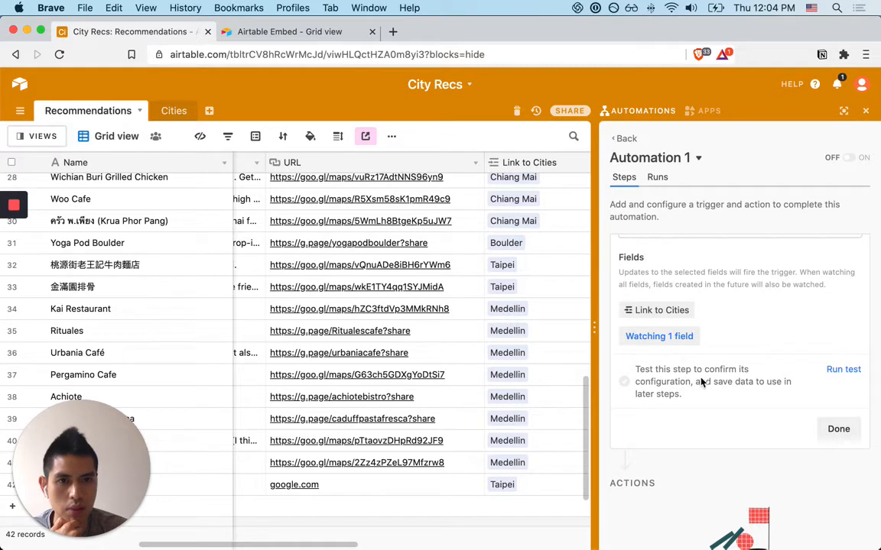
Step: Run a test of the trigger and review its inputs and the record it found
{"action": "left_click", "coordinate": [842, 370]}
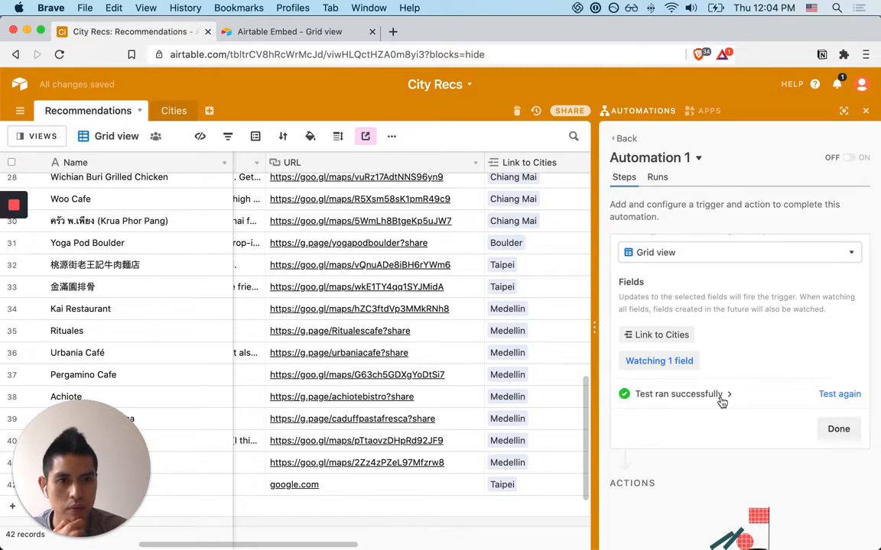
{"action": "left_click", "coordinate": [720, 398]}
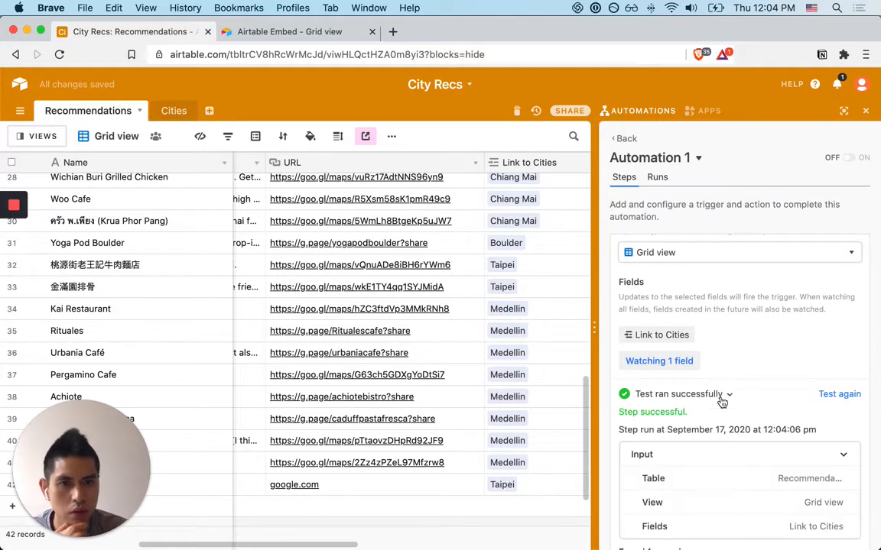
{"action": "scroll", "coordinate": [721, 400], "scroll_direction": "down", "scroll_amount": 2}
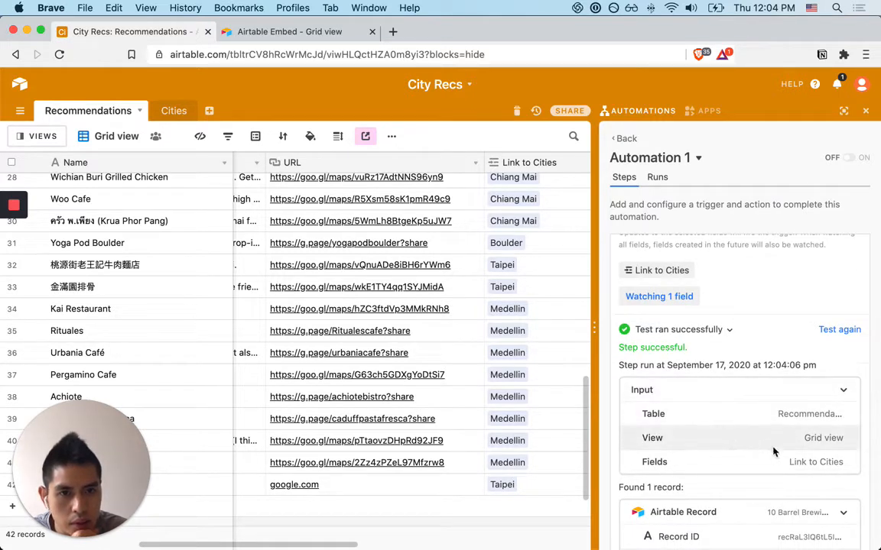
{"action": "scroll", "coordinate": [763, 468], "scroll_direction": "down", "scroll_amount": 3}
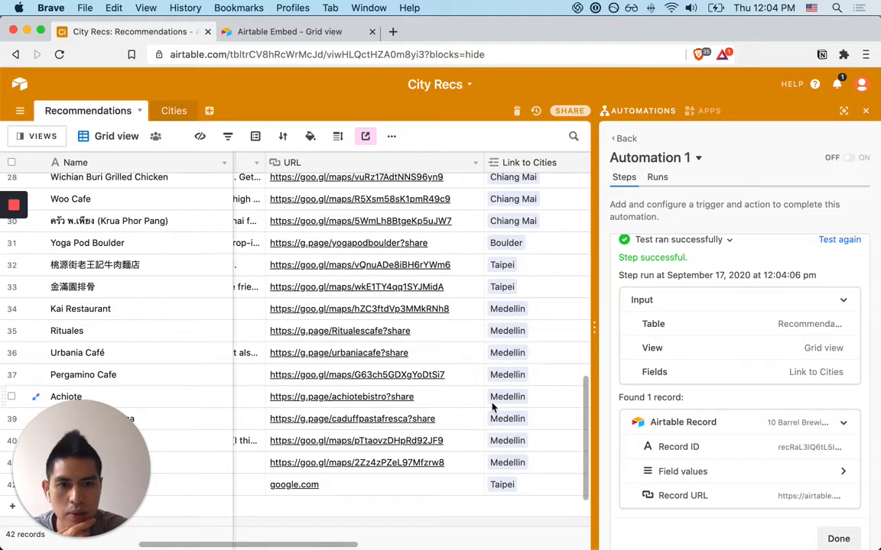
{"action": "scroll", "coordinate": [488, 413], "scroll_direction": "down", "scroll_amount": 2}
{"action": "scroll", "coordinate": [489, 397], "scroll_direction": "up", "scroll_amount": 15}
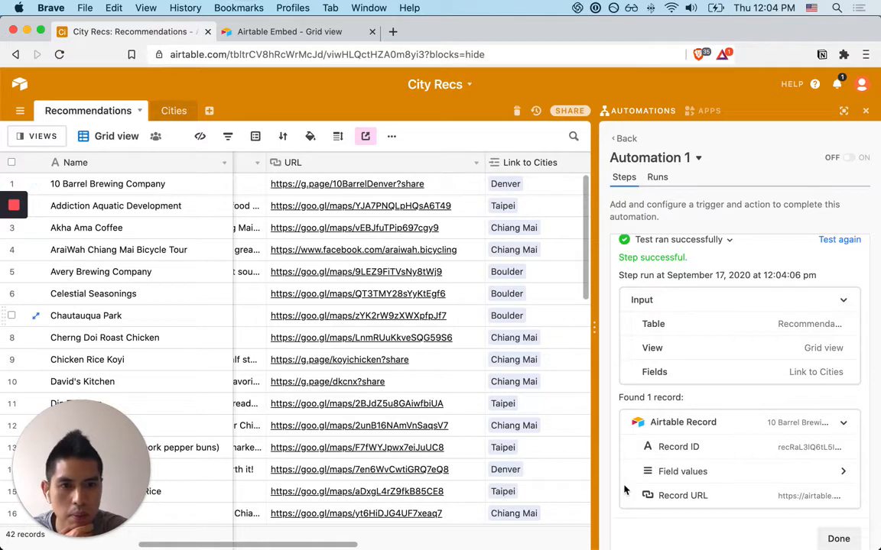
Step: Examine the test record's field values, including the Go to Google Maps and City details
{"action": "left_click", "coordinate": [745, 472]}
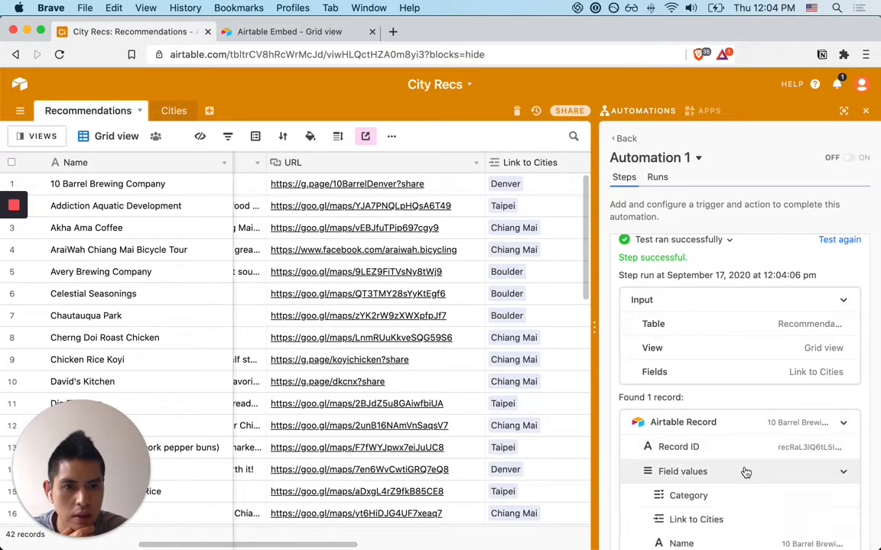
{"action": "scroll", "coordinate": [738, 474], "scroll_direction": "down", "scroll_amount": 2}
{"action": "scroll", "coordinate": [738, 474], "scroll_direction": "down", "scroll_amount": 2}
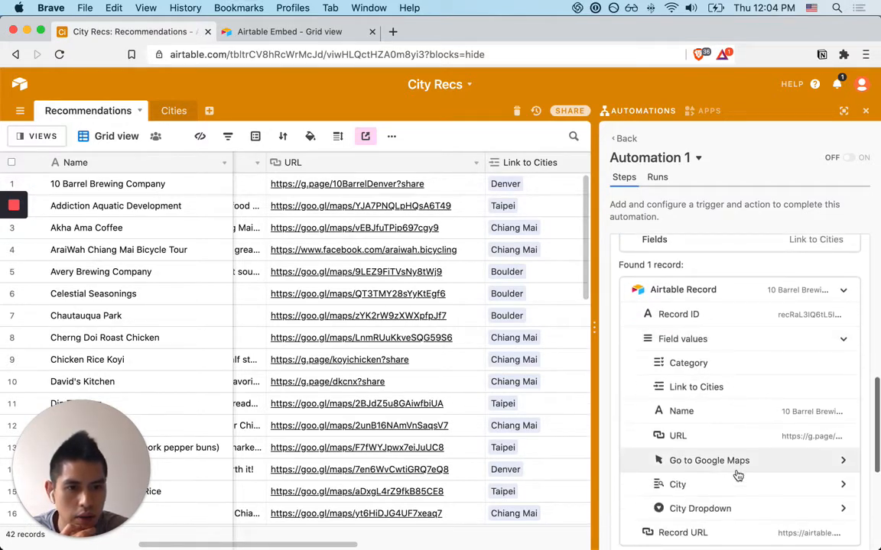
{"action": "left_click", "coordinate": [750, 469]}
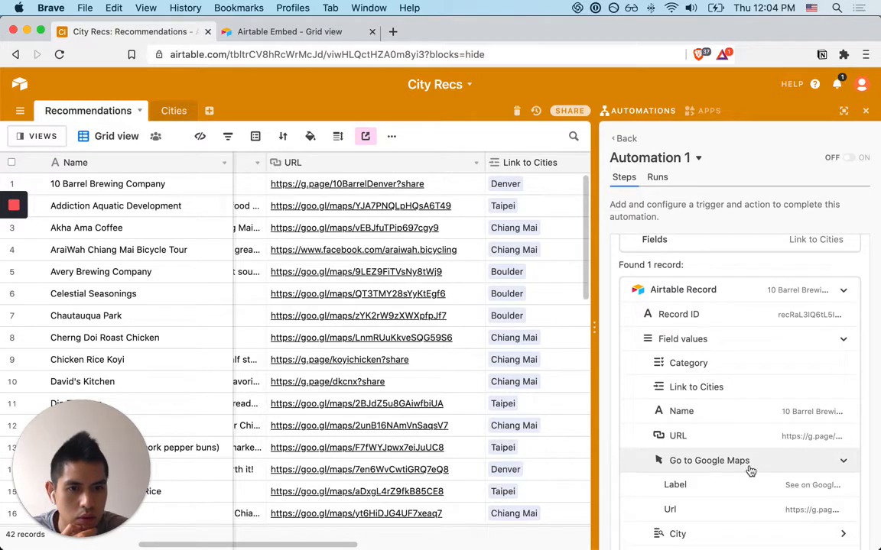
{"action": "scroll", "coordinate": [750, 470], "scroll_direction": "down", "scroll_amount": 3}
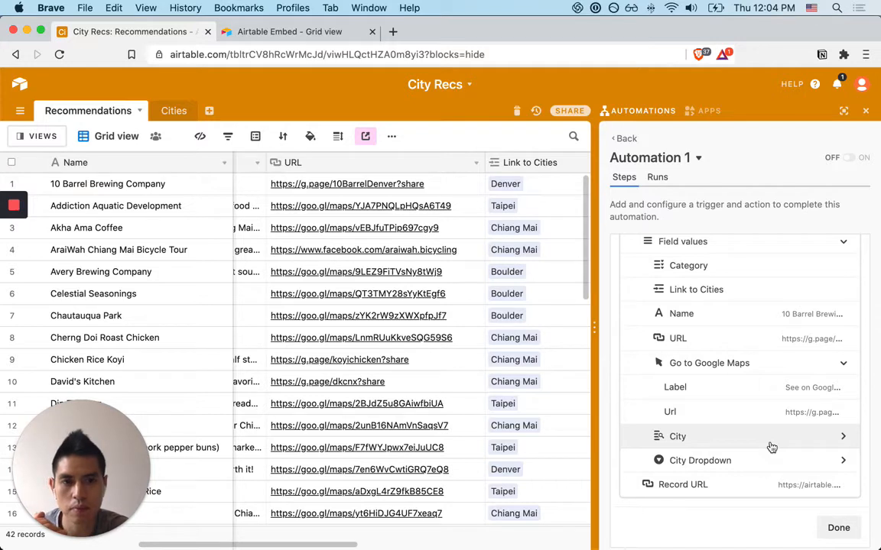
{"action": "left_click", "coordinate": [776, 447]}
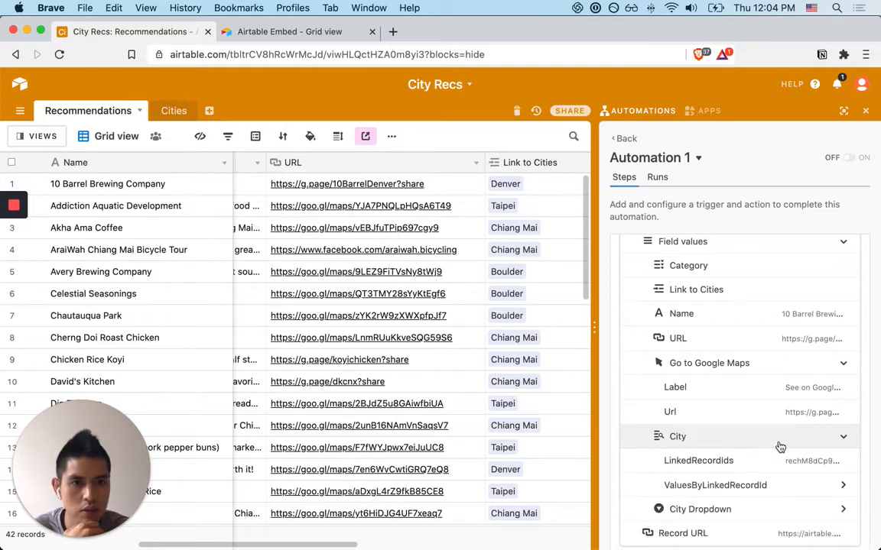
{"action": "scroll", "coordinate": [779, 498], "scroll_direction": "down", "scroll_amount": 2}
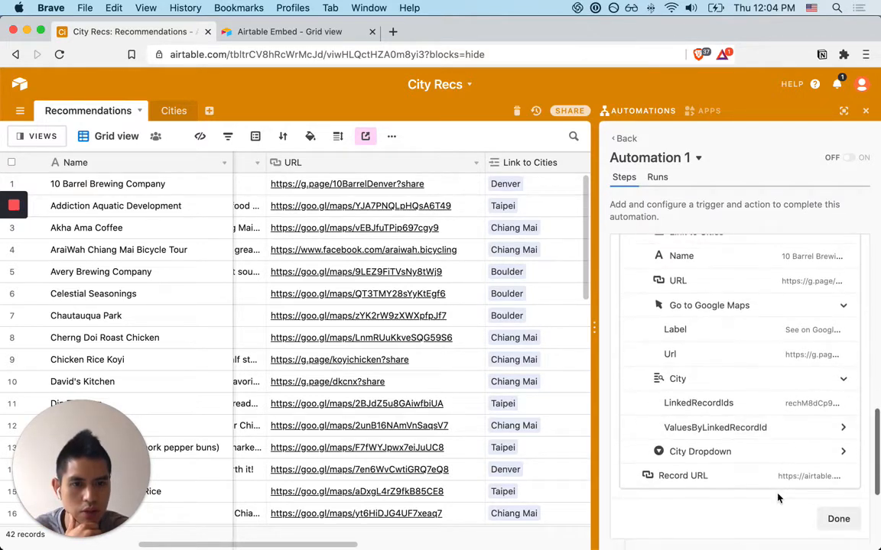
{"action": "scroll", "coordinate": [779, 499], "scroll_direction": "up", "scroll_amount": 10}
{"action": "scroll", "coordinate": [779, 498], "scroll_direction": "down", "scroll_amount": 5}
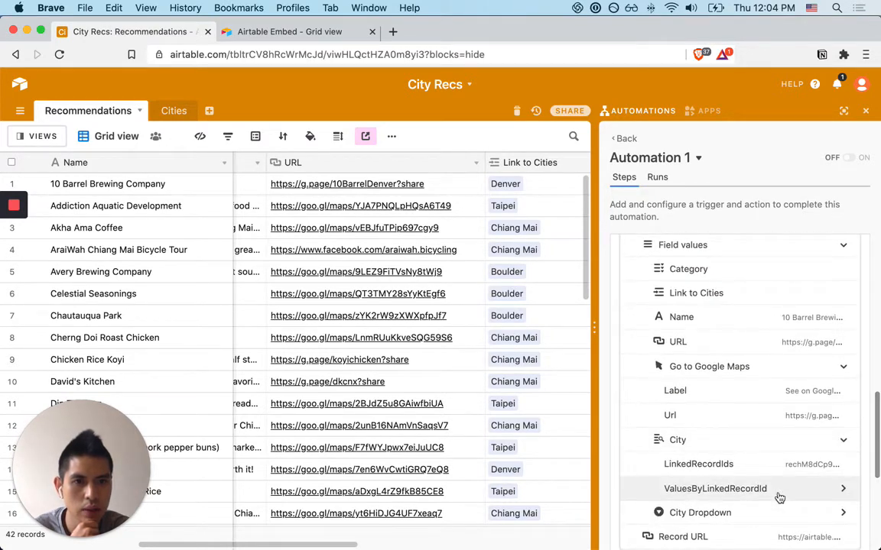
{"action": "scroll", "coordinate": [779, 498], "scroll_direction": "up", "scroll_amount": 1}
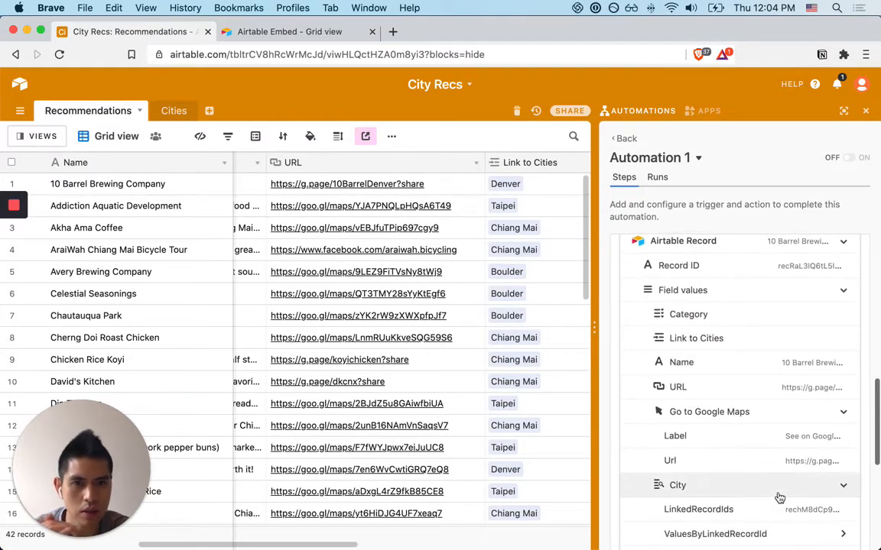
{"action": "scroll", "coordinate": [780, 497], "scroll_direction": "down", "scroll_amount": 3}
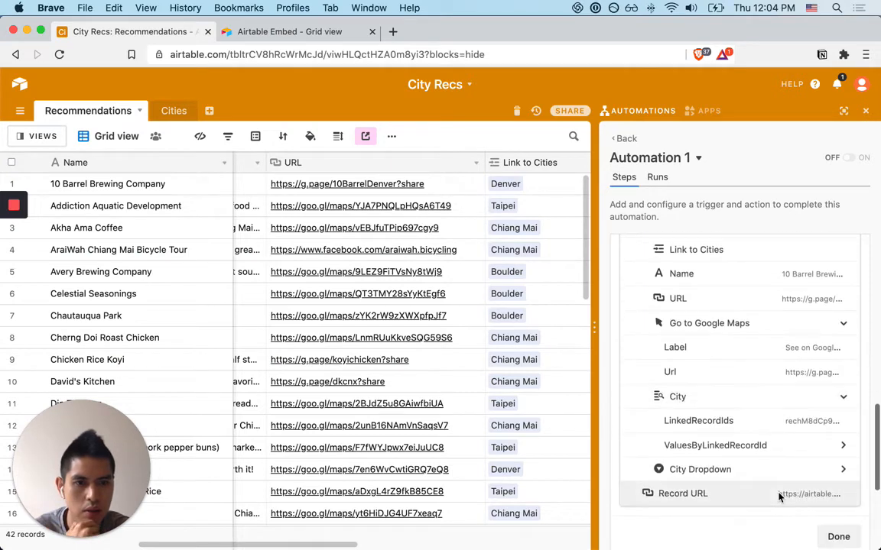
Step: Inspect the City values by linked record and the City Dropdown properties in the test result, and close the trigger configuration
{"action": "left_click", "coordinate": [796, 448]}
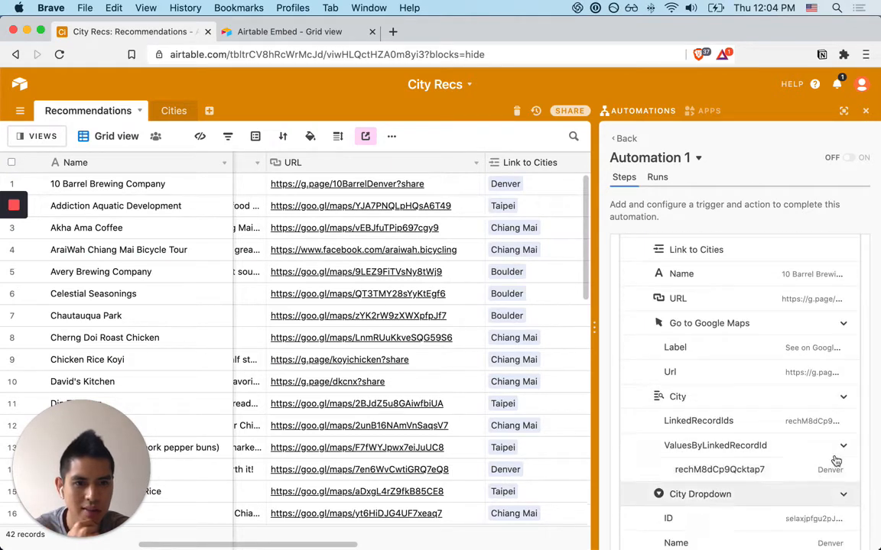
{"action": "left_click", "coordinate": [825, 493]}
{"action": "scroll", "coordinate": [802, 459], "scroll_direction": "down", "scroll_amount": 5}
{"action": "scroll", "coordinate": [799, 434], "scroll_direction": "up", "scroll_amount": 10}
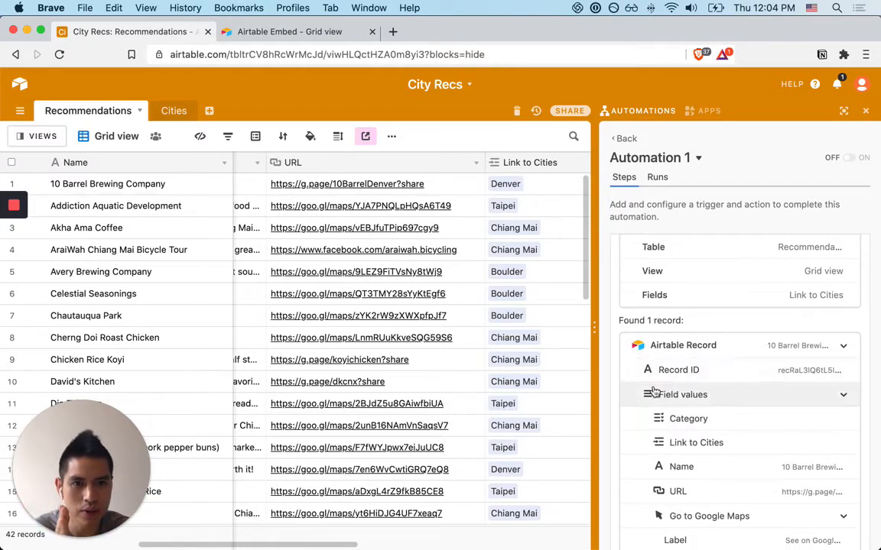
{"action": "scroll", "coordinate": [677, 419], "scroll_direction": "down", "scroll_amount": 4}
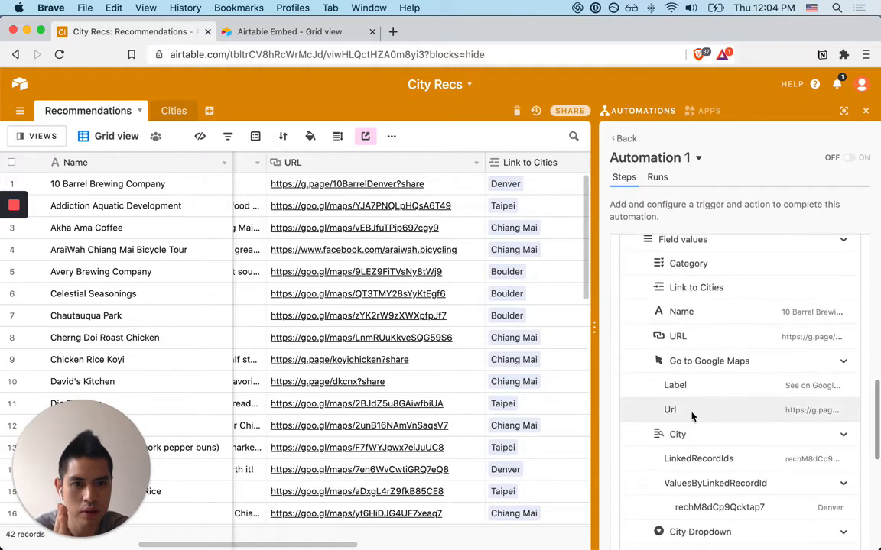
{"action": "scroll", "coordinate": [692, 417], "scroll_direction": "down", "scroll_amount": 1}
{"action": "scroll", "coordinate": [688, 419], "scroll_direction": "down", "scroll_amount": 1}
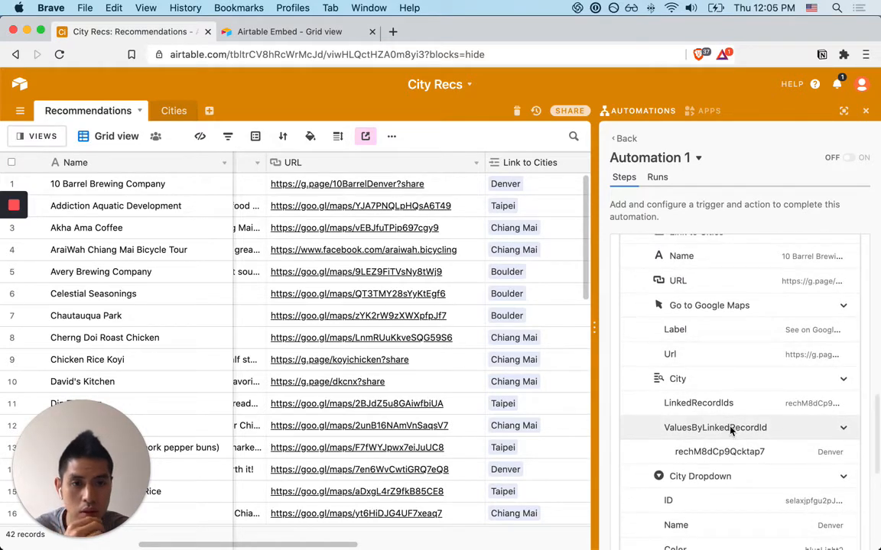
{"action": "scroll", "coordinate": [730, 432], "scroll_direction": "down", "scroll_amount": 4}
{"action": "scroll", "coordinate": [730, 432], "scroll_direction": "down", "scroll_amount": 3}
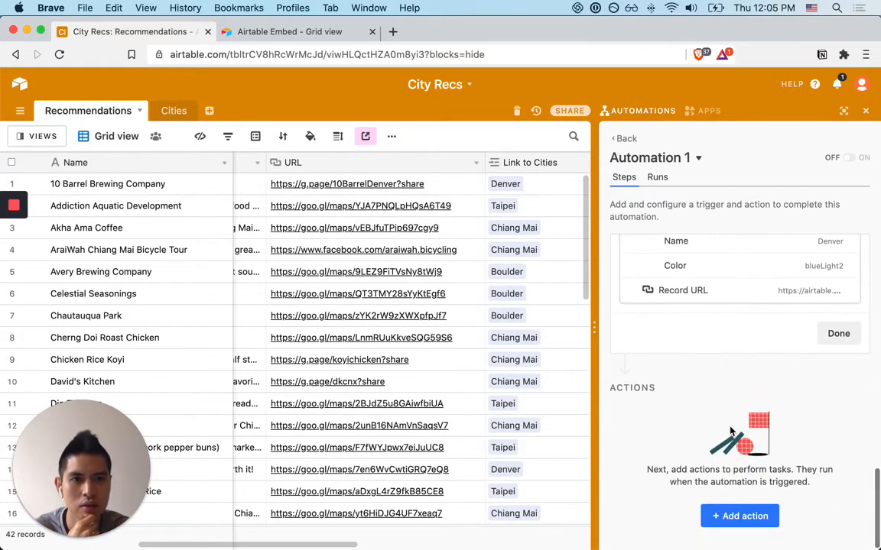
{"action": "left_click", "coordinate": [837, 332]}
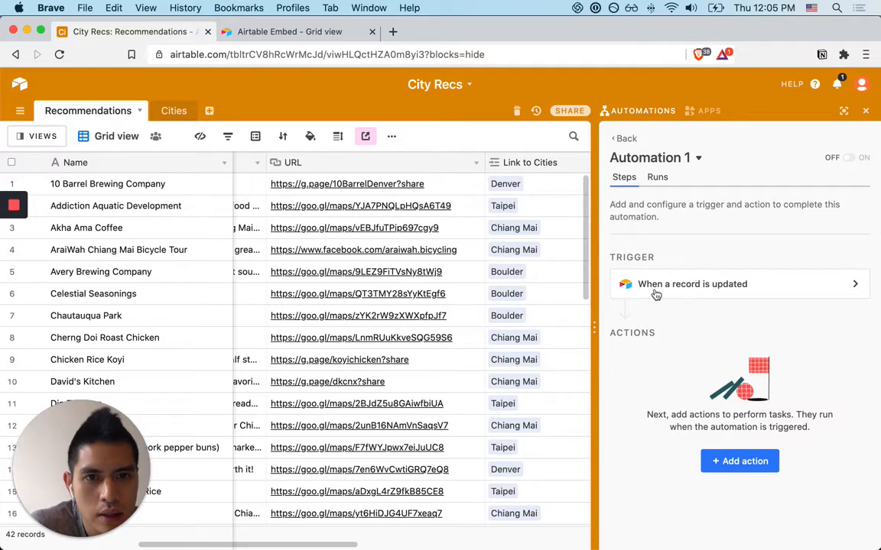
Step: Add an Update record action to Automation 1 and set its table to Recommendations
{"action": "left_click", "coordinate": [742, 467]}
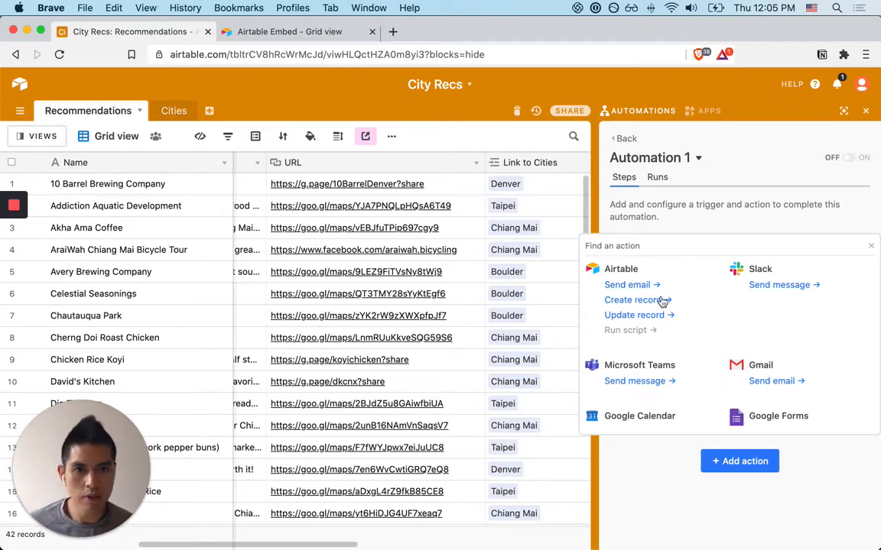
{"action": "left_click", "coordinate": [637, 315]}
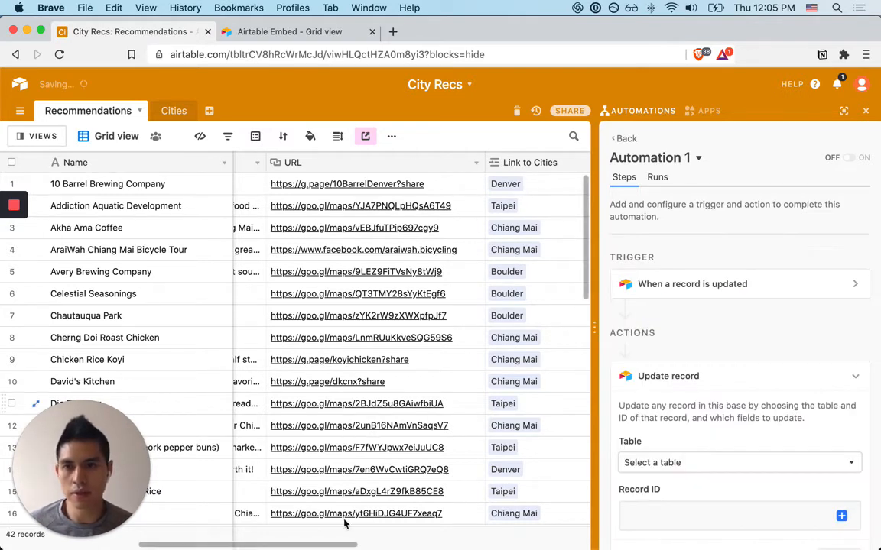
{"action": "scroll", "coordinate": [421, 522], "scroll_direction": "right", "scroll_amount": 10}
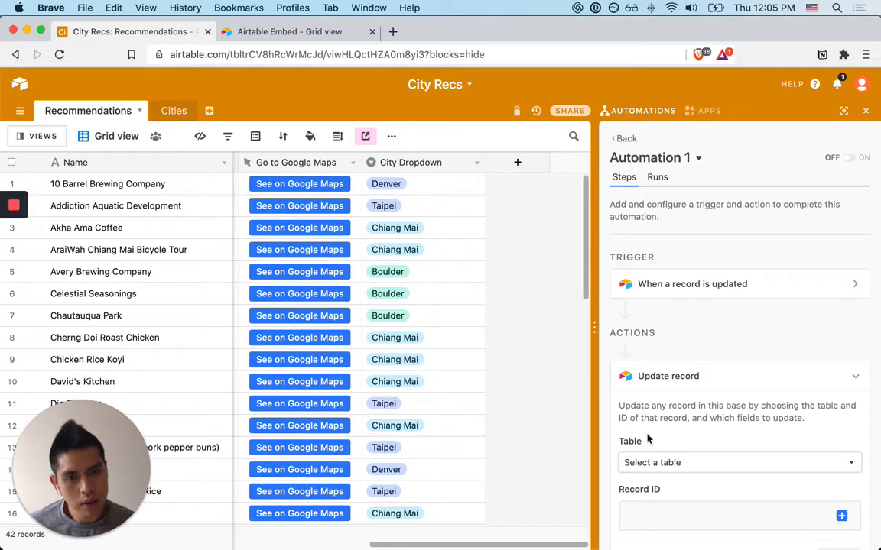
{"action": "left_click", "coordinate": [685, 462]}
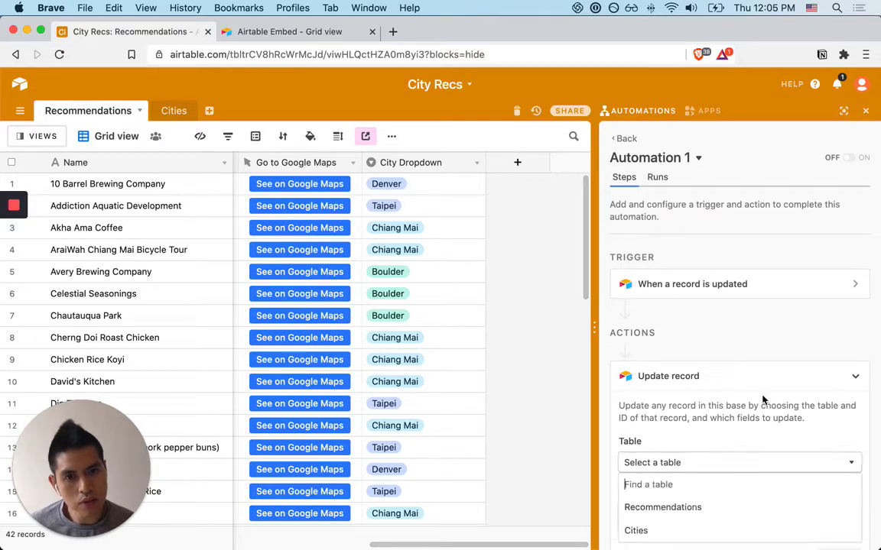
{"action": "left_click", "coordinate": [663, 494]}
{"action": "scroll", "coordinate": [727, 398], "scroll_direction": "down", "scroll_amount": 3}
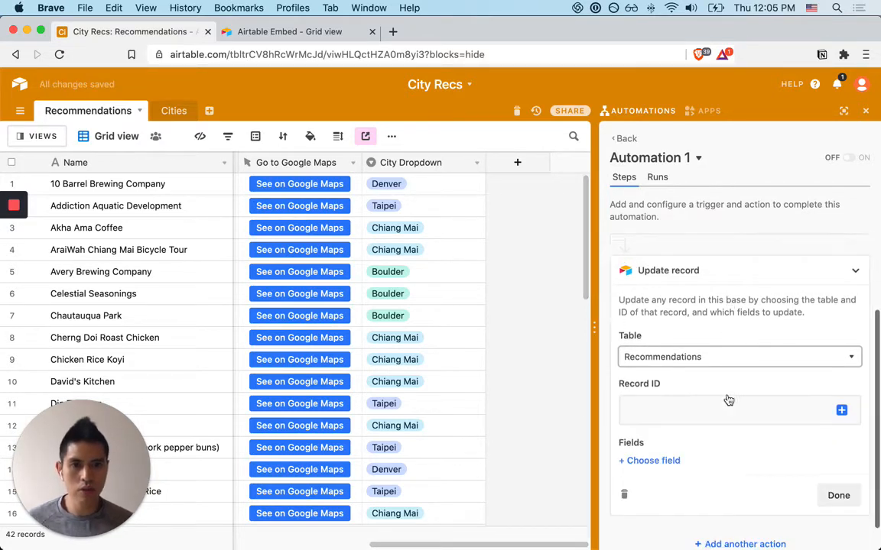
{"action": "left_click", "coordinate": [704, 374]}
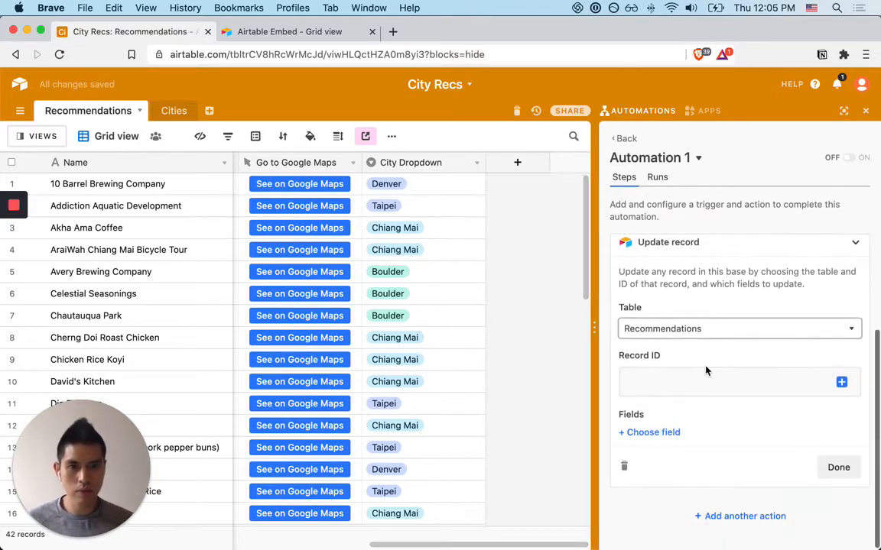
Step: Fill the action's Record ID with the length property of the Step 1 trigger record's Record ID
{"action": "left_click", "coordinate": [841, 383]}
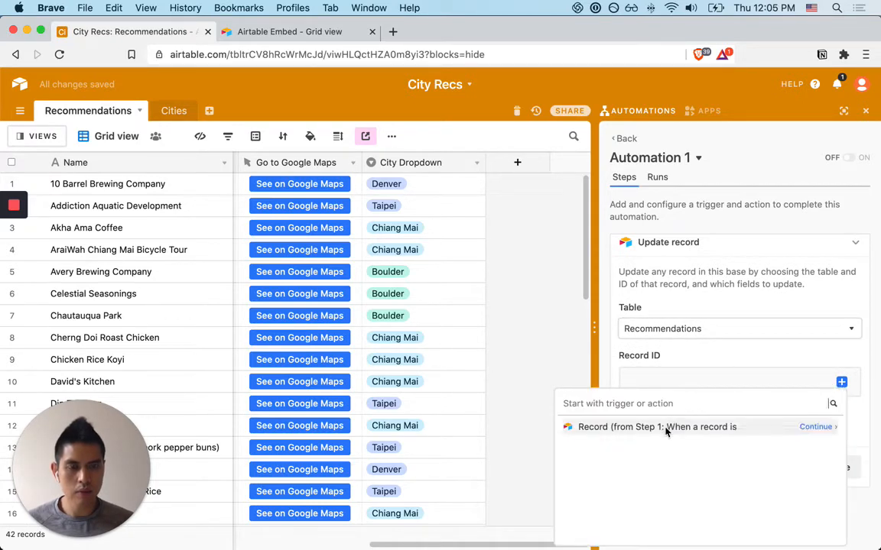
{"action": "left_click", "coordinate": [808, 431]}
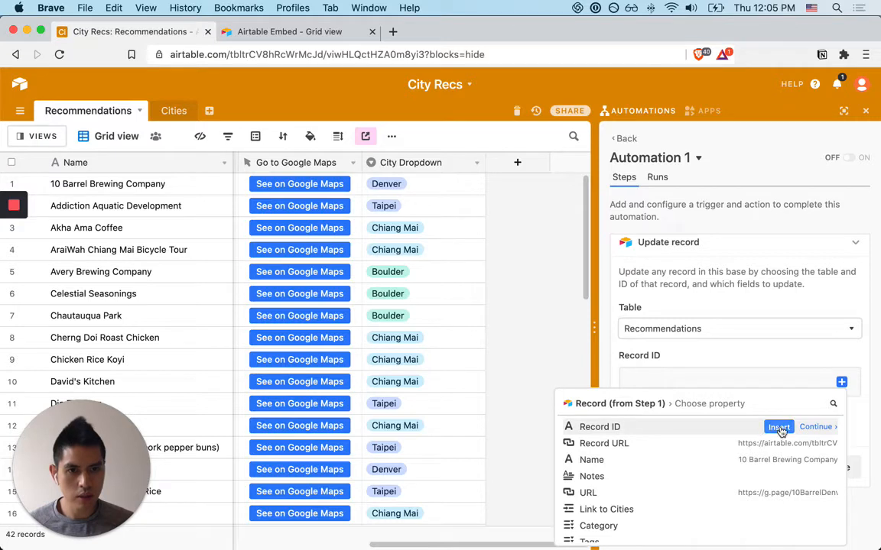
{"action": "left_click", "coordinate": [816, 428]}
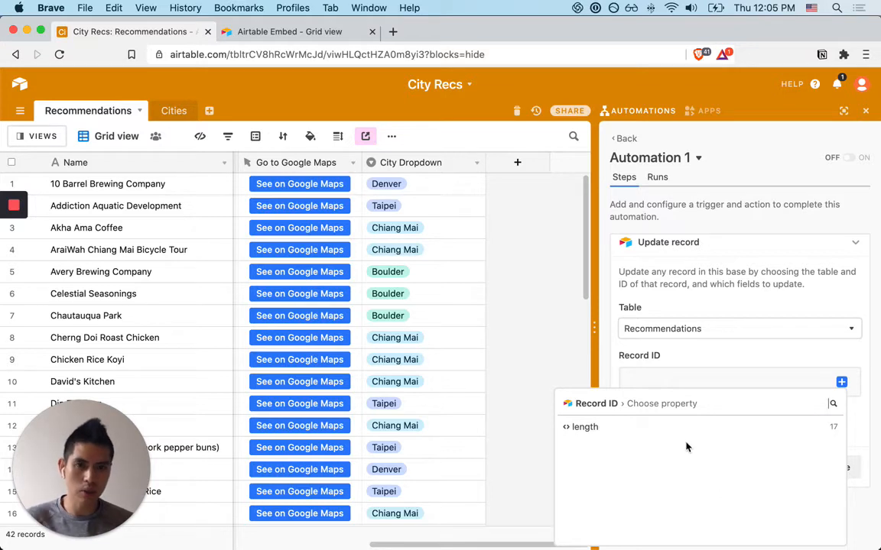
{"action": "left_click", "coordinate": [823, 429]}
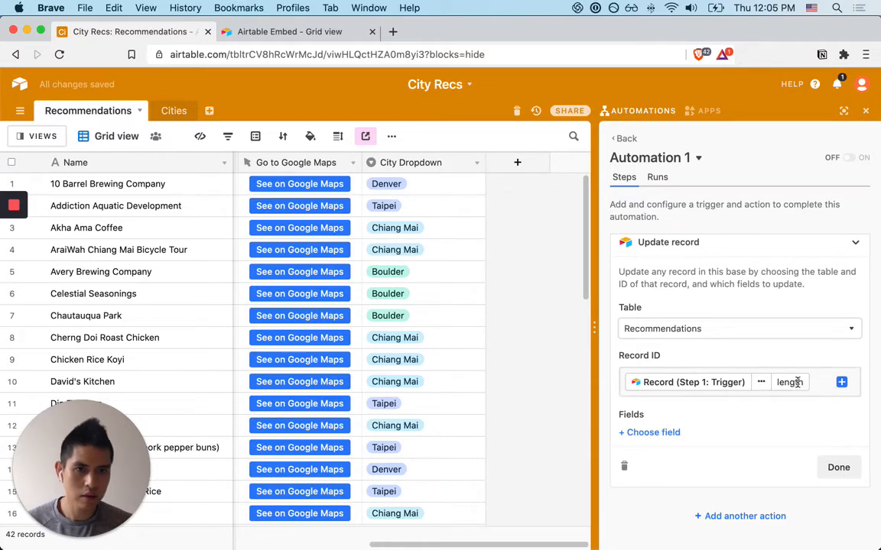
Step: Replace the Update record action's Record ID value with the Record ID of the Step 1 trigger record
{"action": "left_click", "coordinate": [798, 382]}
{"action": "double_click", "coordinate": [810, 409]}
{"action": "left_click", "coordinate": [816, 383]}
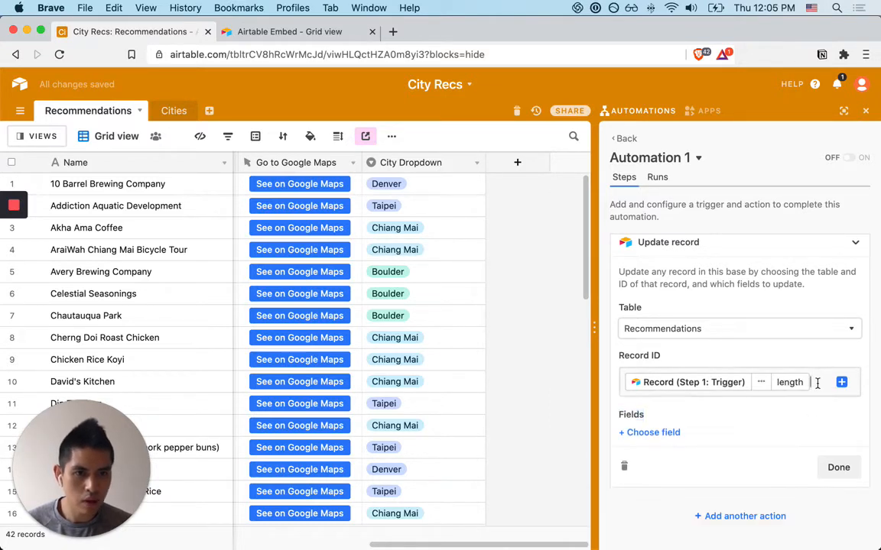
{"action": "key", "text": "BackSpace"}
{"action": "left_click", "coordinate": [841, 383]}
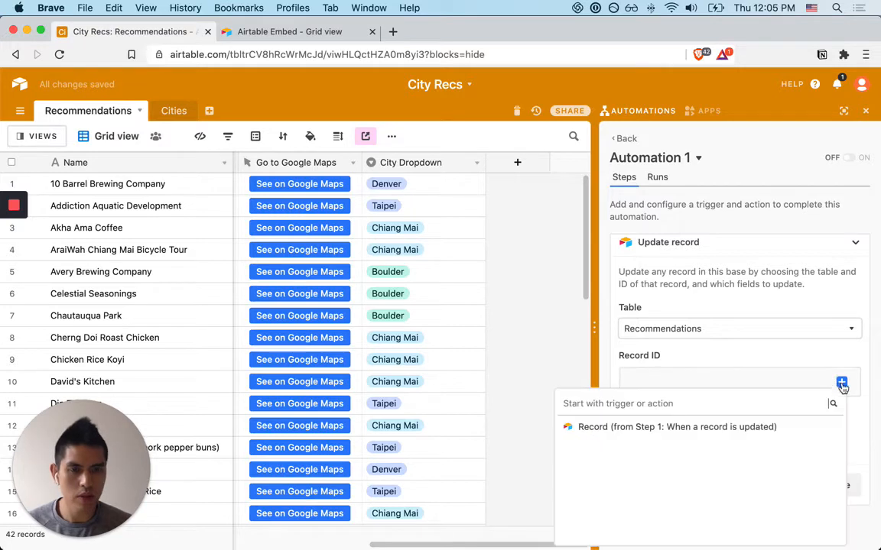
{"action": "left_click", "coordinate": [758, 427]}
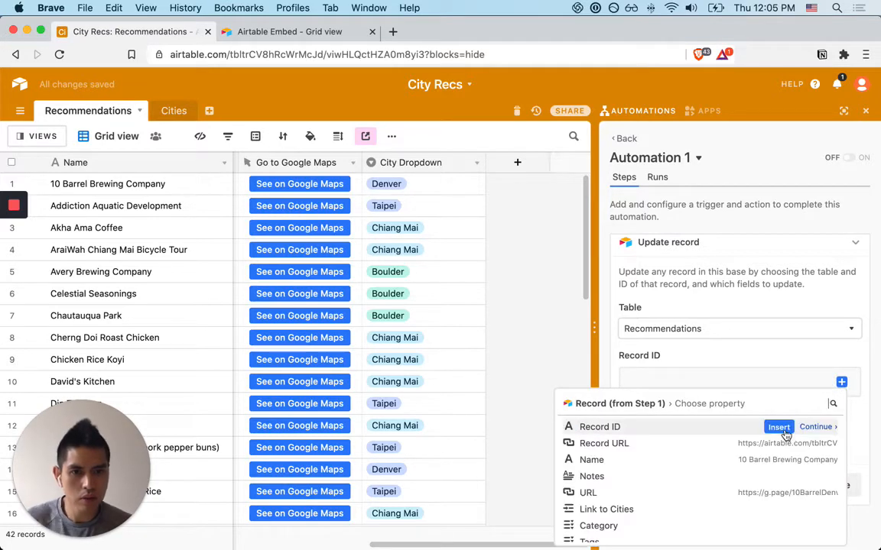
{"action": "left_click", "coordinate": [778, 427]}
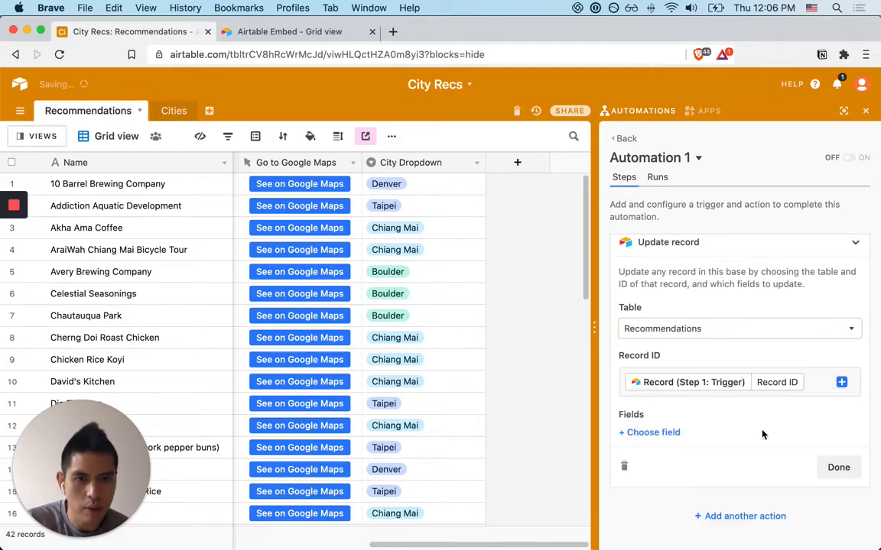
Step: Add City Dropdown as a field to update, filled with the list of names from the Step 1 record's Link to Cities
{"action": "left_click", "coordinate": [672, 435]}
{"action": "scroll", "coordinate": [723, 387], "scroll_direction": "down", "scroll_amount": 3}
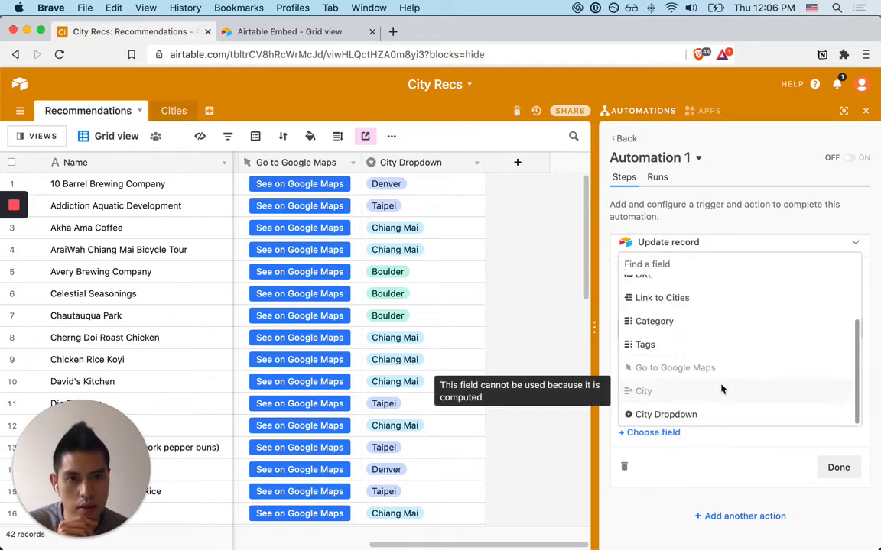
{"action": "left_click", "coordinate": [666, 414]}
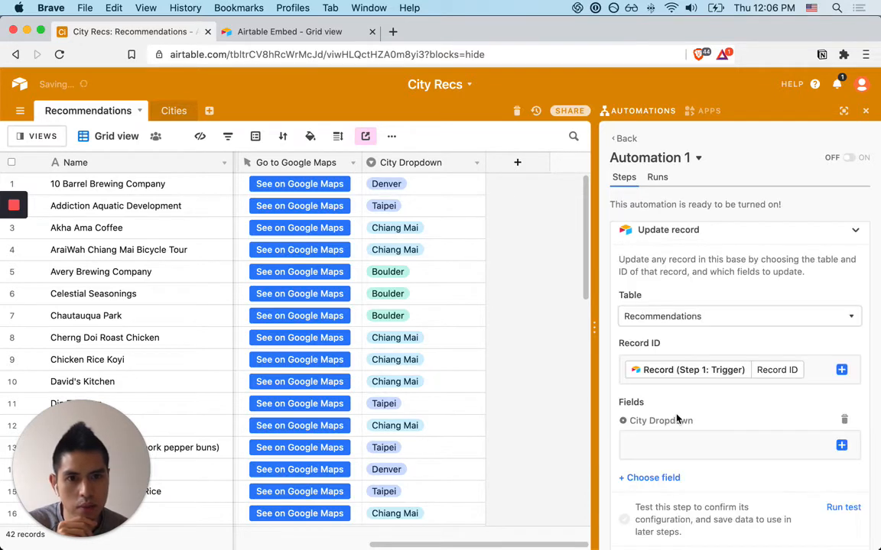
{"action": "left_click", "coordinate": [843, 447]}
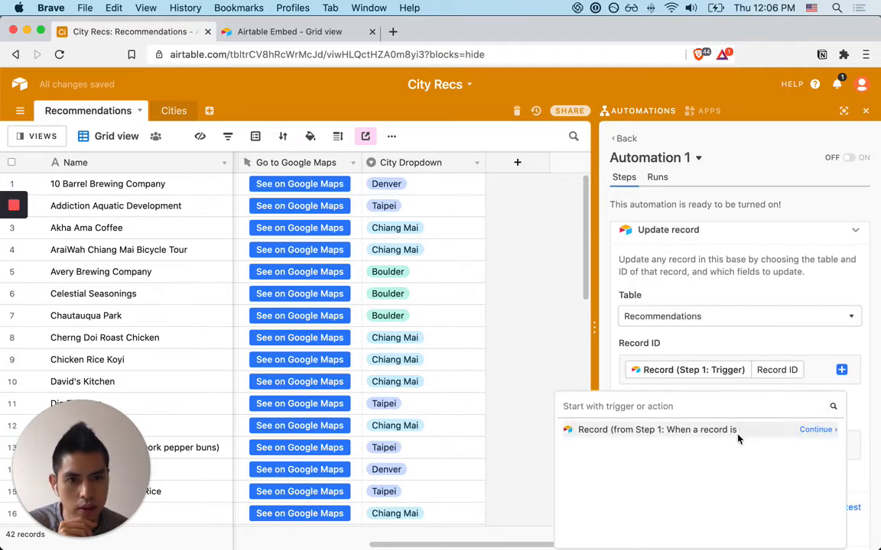
{"action": "left_click", "coordinate": [816, 430]}
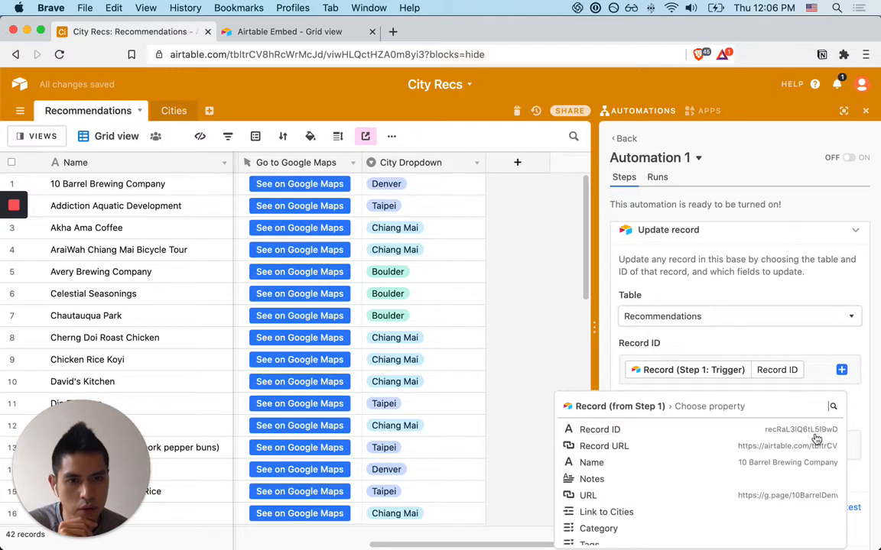
{"action": "scroll", "coordinate": [688, 465], "scroll_direction": "down", "scroll_amount": 3}
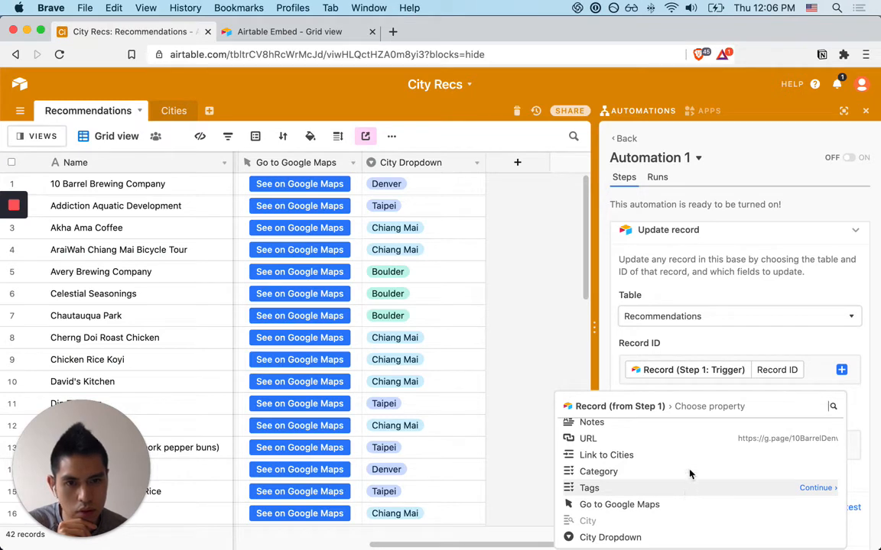
{"action": "left_click", "coordinate": [817, 456]}
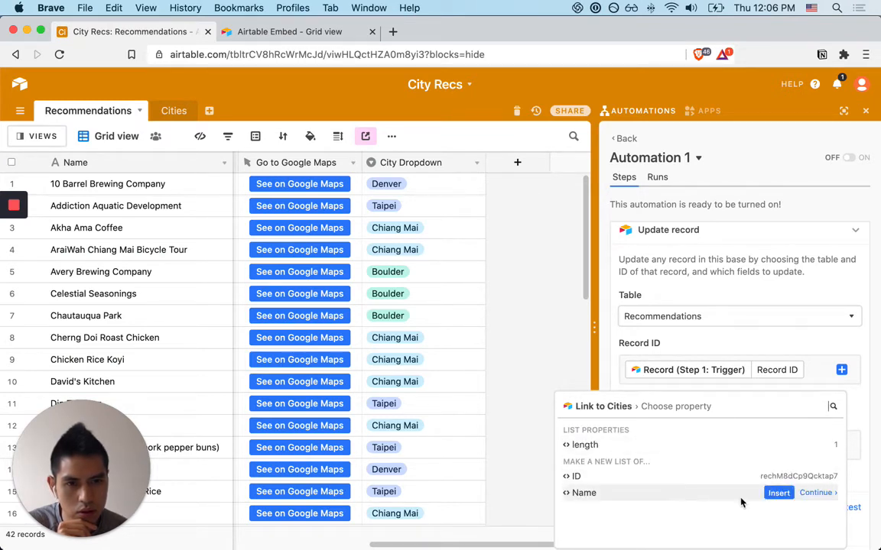
{"action": "left_click", "coordinate": [778, 494]}
Step: Run a test of the Update record action and expand its result
{"action": "scroll", "coordinate": [784, 494], "scroll_direction": "down", "scroll_amount": 3}
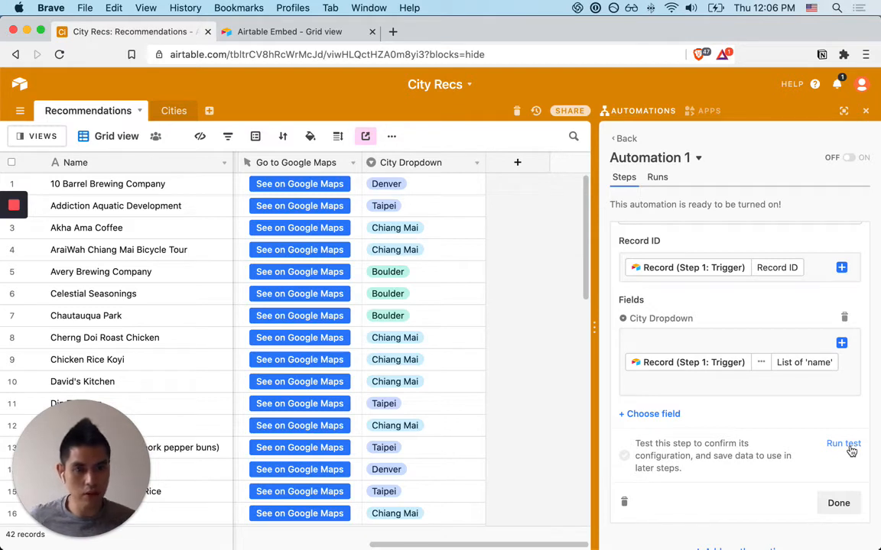
{"action": "left_click", "coordinate": [847, 447]}
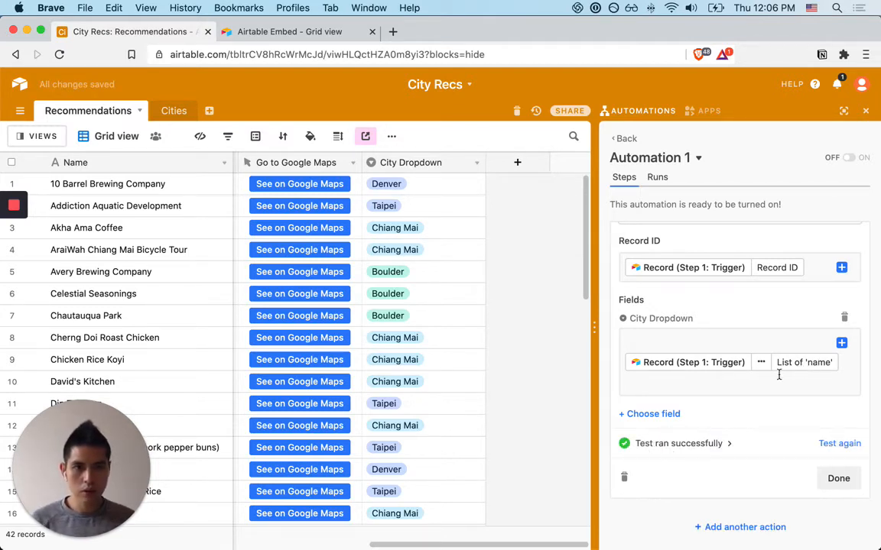
{"action": "left_click", "coordinate": [728, 444]}
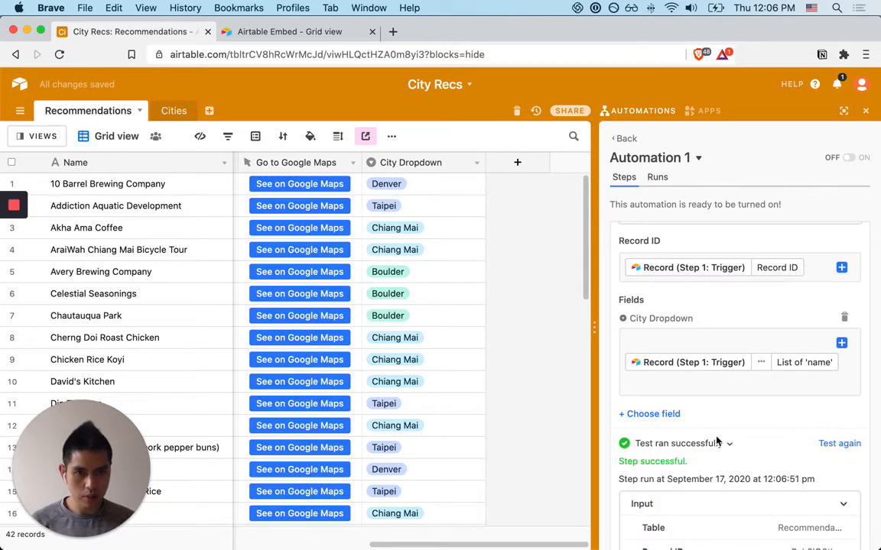
{"action": "scroll", "coordinate": [715, 444], "scroll_direction": "down", "scroll_amount": 1}
{"action": "scroll", "coordinate": [717, 442], "scroll_direction": "down", "scroll_amount": 5}
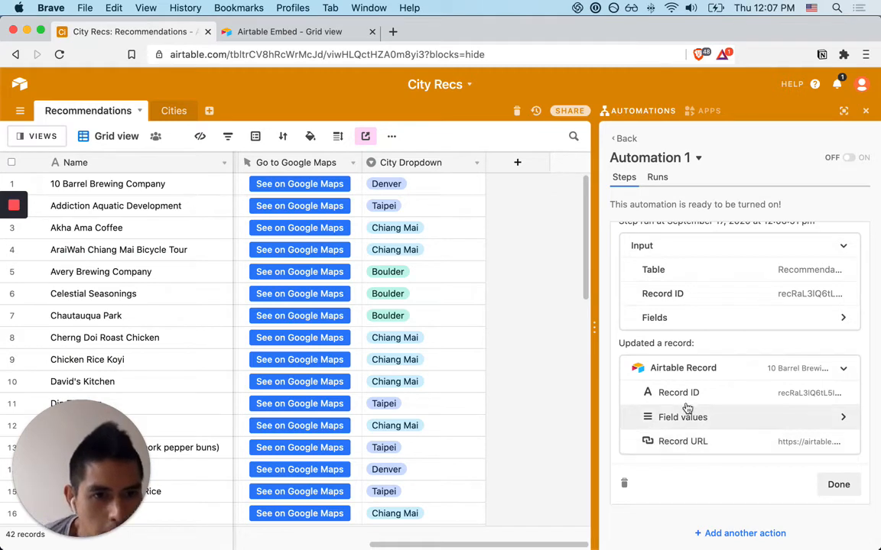
Step: Inspect the updated record's field values and City Dropdown properties in the test result, and close the action configuration
{"action": "left_click", "coordinate": [723, 417]}
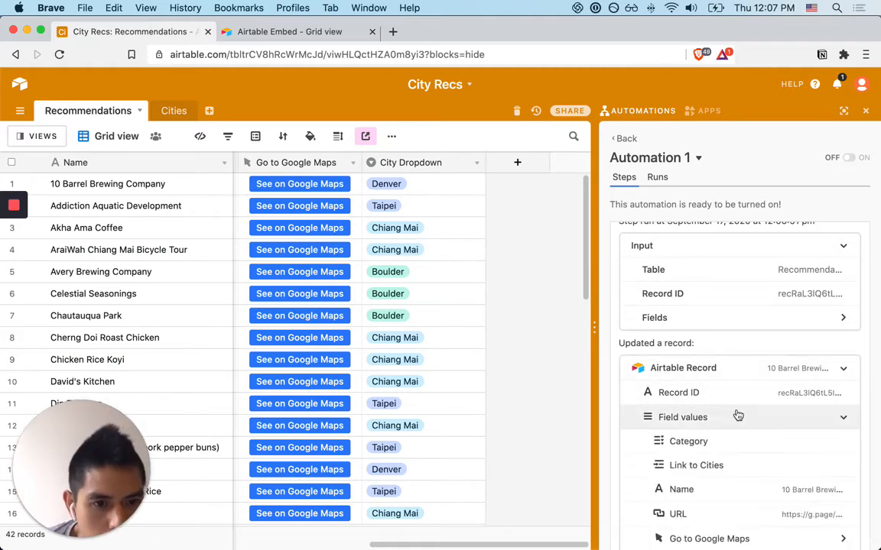
{"action": "scroll", "coordinate": [737, 415], "scroll_direction": "down", "scroll_amount": 1}
{"action": "scroll", "coordinate": [738, 415], "scroll_direction": "down", "scroll_amount": 4}
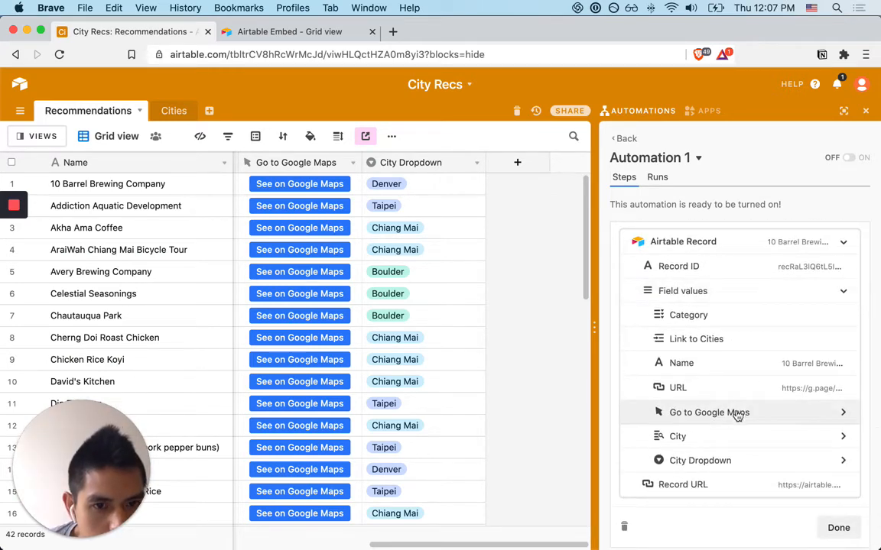
{"action": "left_click", "coordinate": [710, 468]}
{"action": "scroll", "coordinate": [747, 445], "scroll_direction": "down", "scroll_amount": 2}
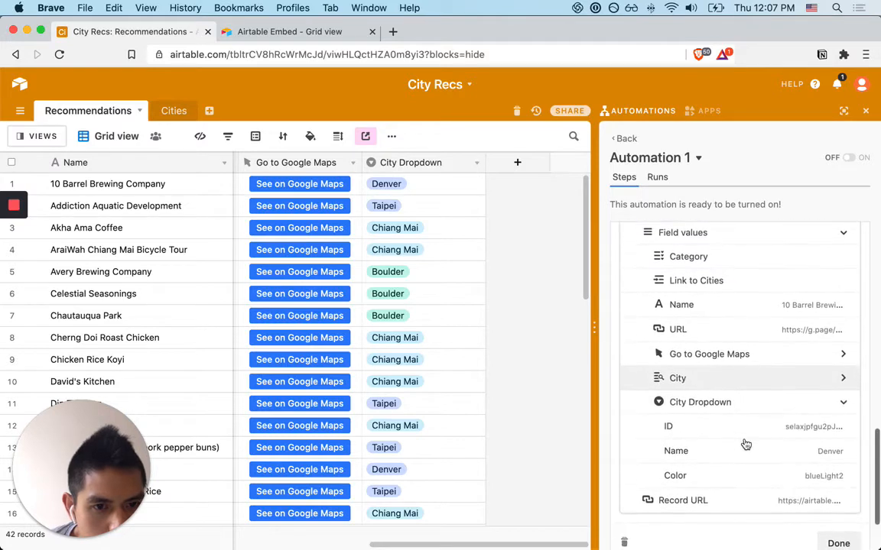
{"action": "left_click", "coordinate": [838, 533]}
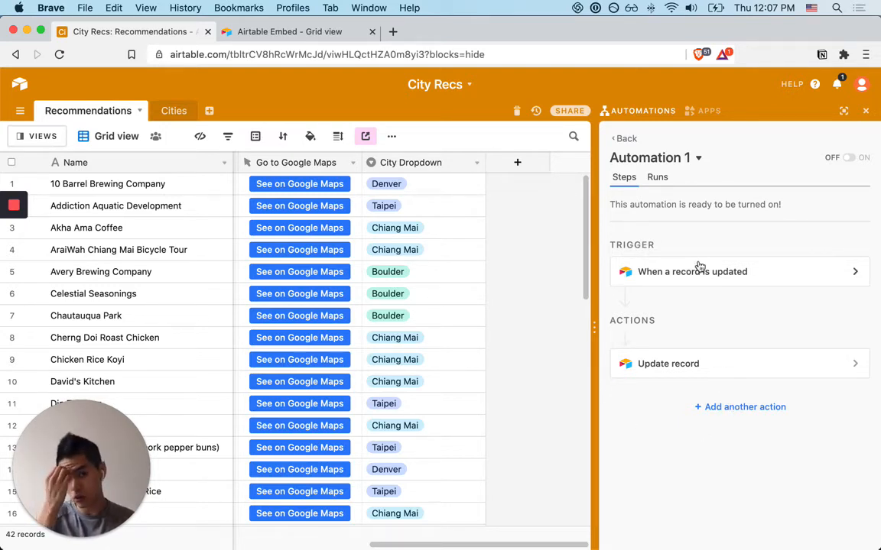
Step: Turn on Automation 1
{"action": "left_click", "coordinate": [848, 157]}
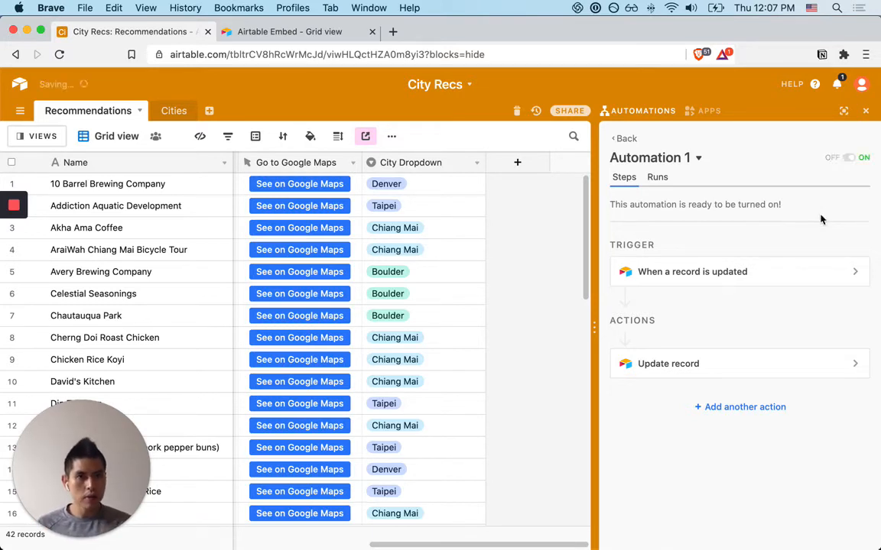
{"action": "left_click", "coordinate": [428, 447]}
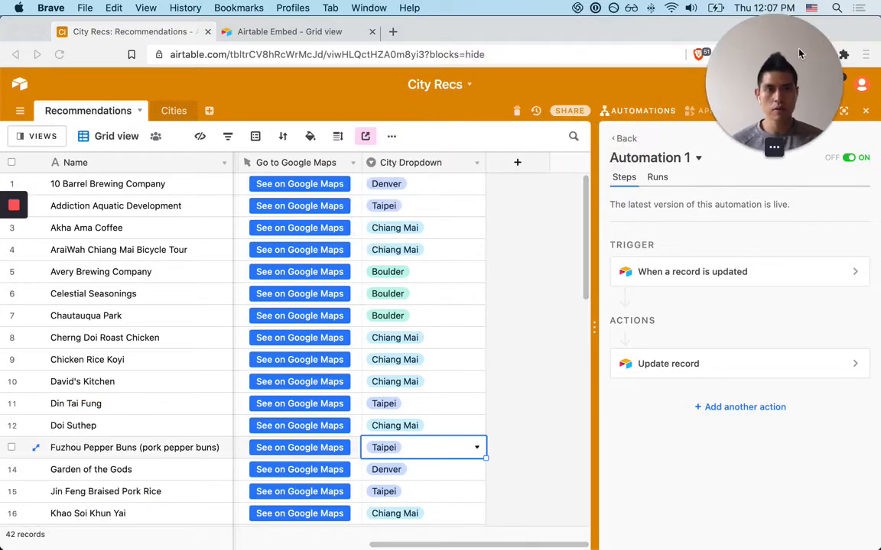
{"action": "left_click", "coordinate": [444, 514]}
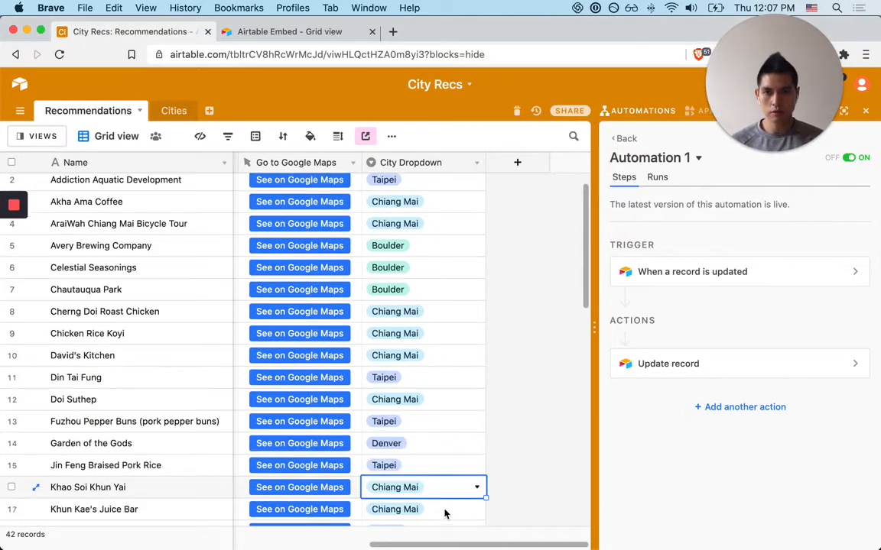
Step: Clear Link to Cities in the last Recommendations record, link it to Boulder, and check its City Dropdown cell
{"action": "scroll", "coordinate": [442, 483], "scroll_direction": "down", "scroll_amount": 10}
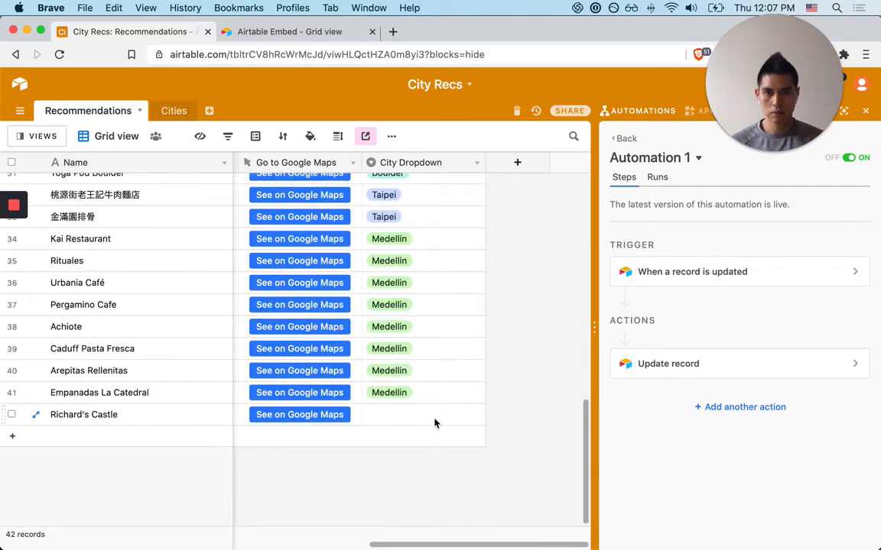
{"action": "left_click", "coordinate": [399, 416]}
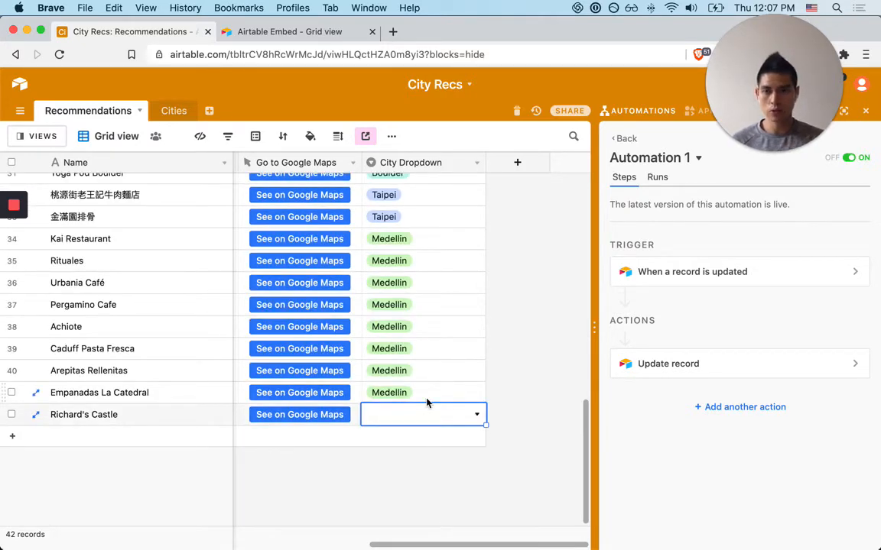
{"action": "key", "text": "super+Left"}
{"action": "key", "text": "Right"}
{"action": "key", "text": "Right"}
{"action": "key", "text": "Right"}
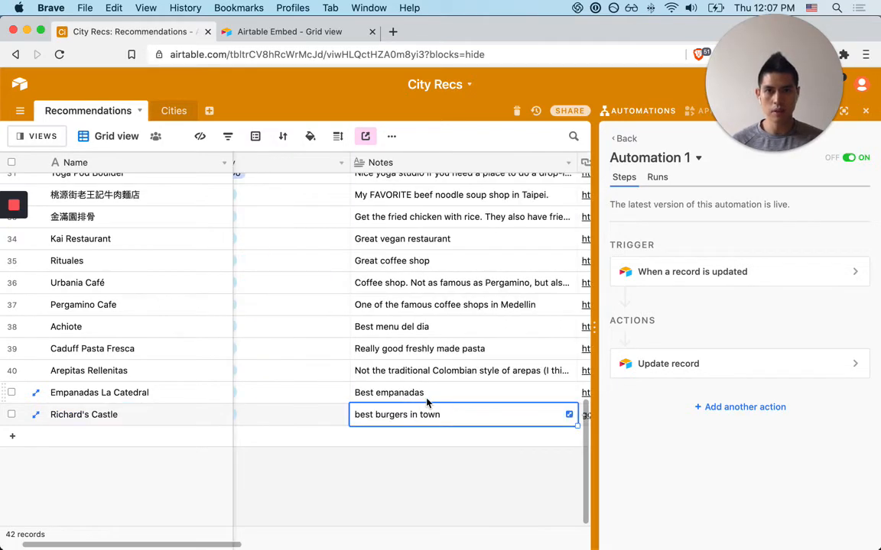
{"action": "key", "text": "Right"}
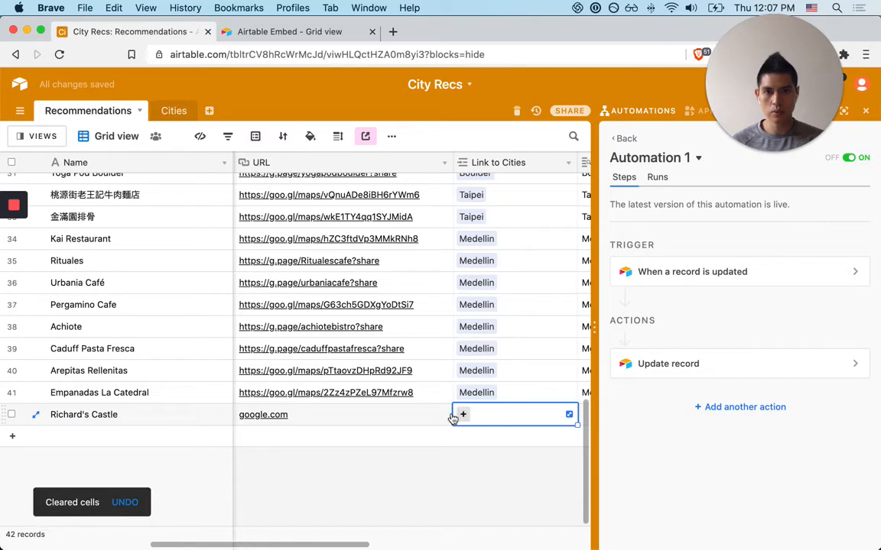
{"action": "left_click", "coordinate": [463, 414]}
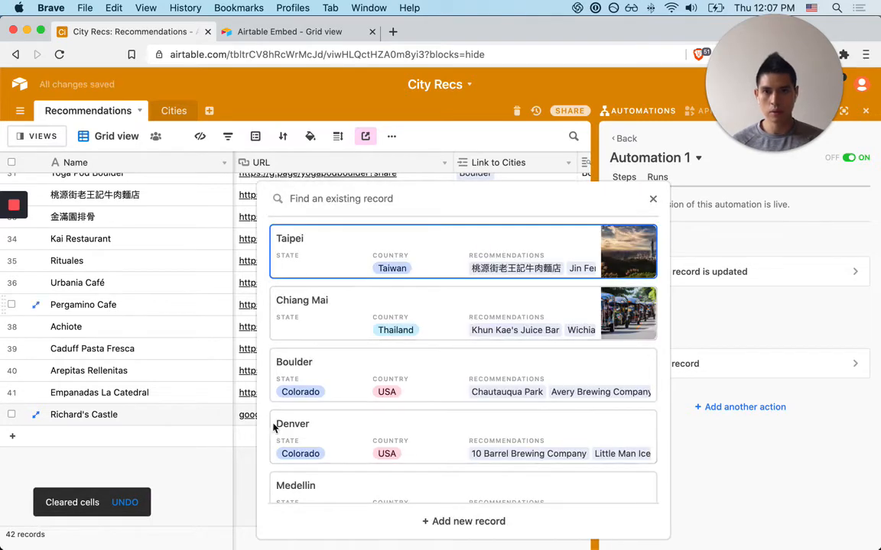
{"action": "left_click", "coordinate": [395, 368]}
{"action": "scroll", "coordinate": [367, 386], "scroll_direction": "right", "scroll_amount": 10}
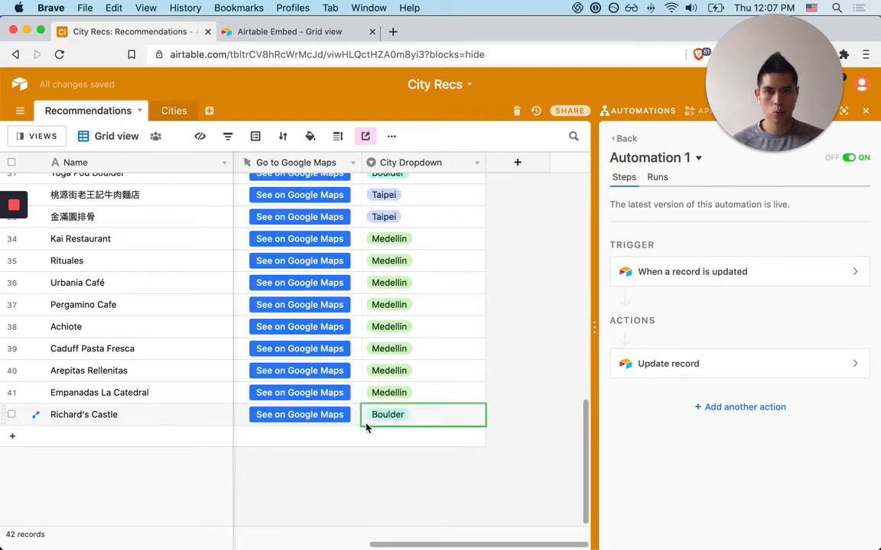
Step: Examine the trigger and Update record details of Automation 1's latest run, and return to the automations list
{"action": "left_click", "coordinate": [658, 177]}
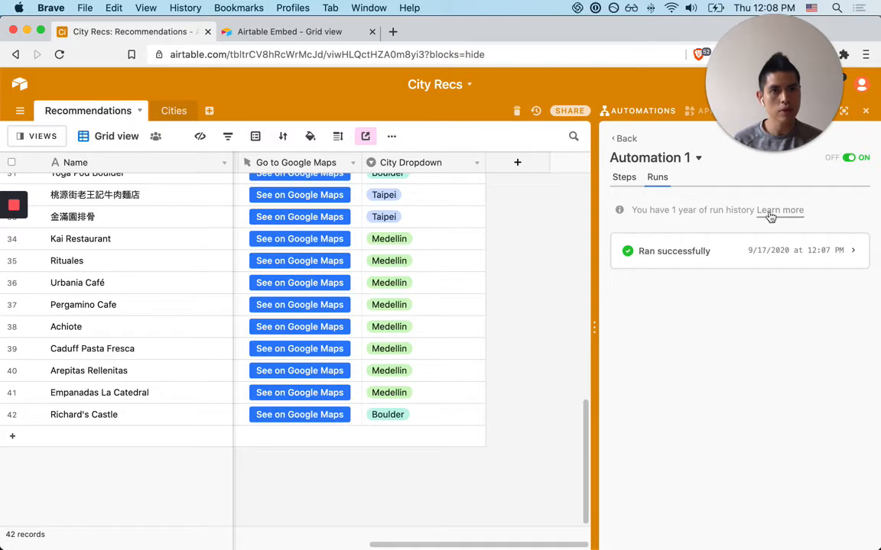
{"action": "left_click", "coordinate": [804, 244]}
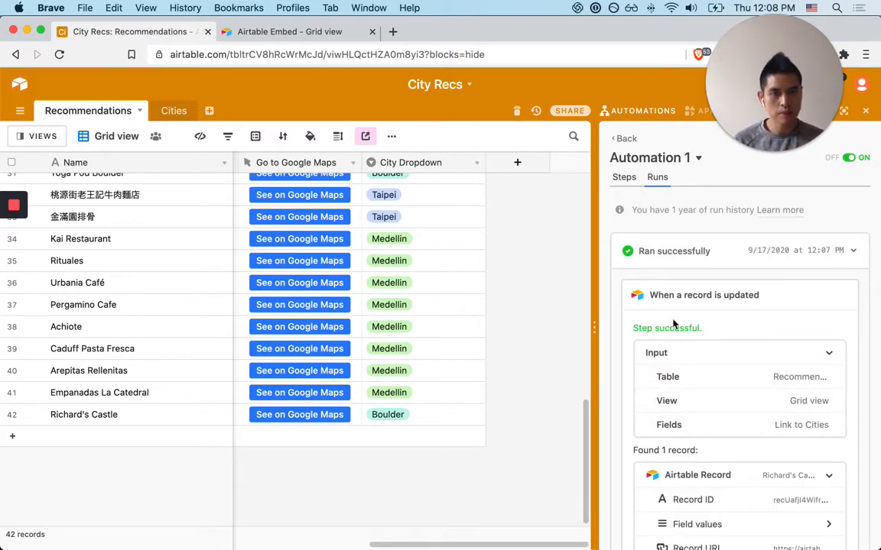
{"action": "scroll", "coordinate": [674, 325], "scroll_direction": "down", "scroll_amount": 2}
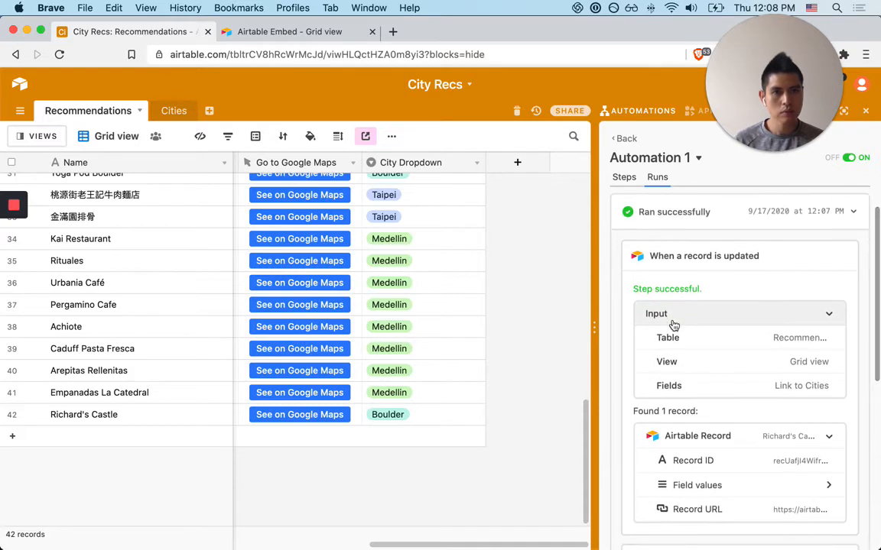
{"action": "scroll", "coordinate": [675, 323], "scroll_direction": "down", "scroll_amount": 1}
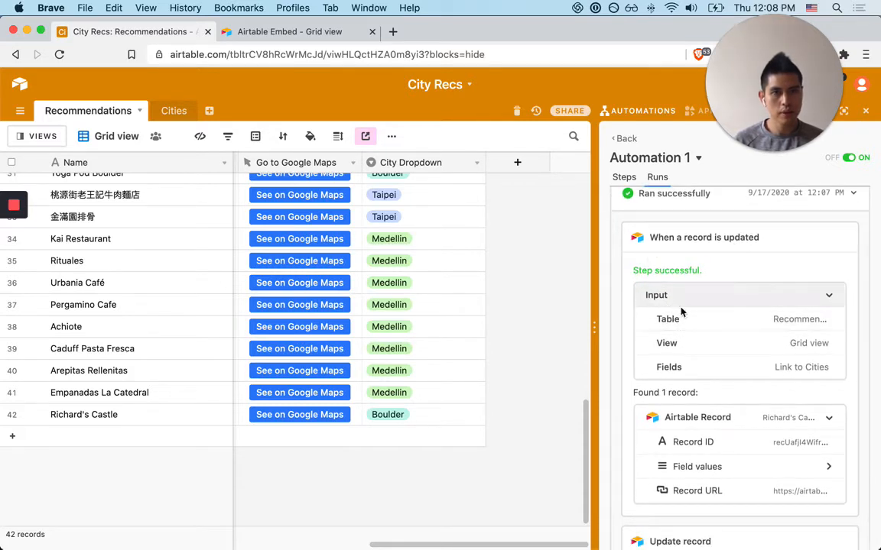
{"action": "scroll", "coordinate": [692, 365], "scroll_direction": "down", "scroll_amount": 3}
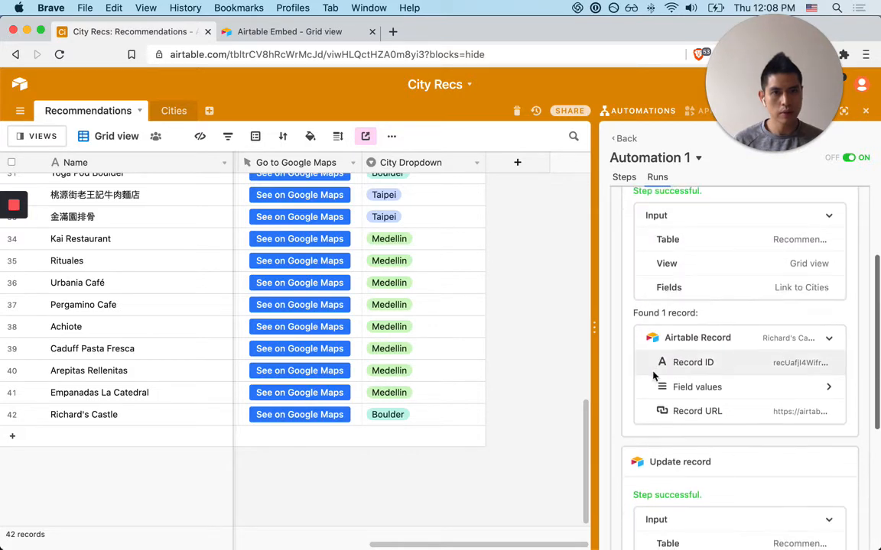
{"action": "scroll", "coordinate": [717, 386], "scroll_direction": "down", "scroll_amount": 8}
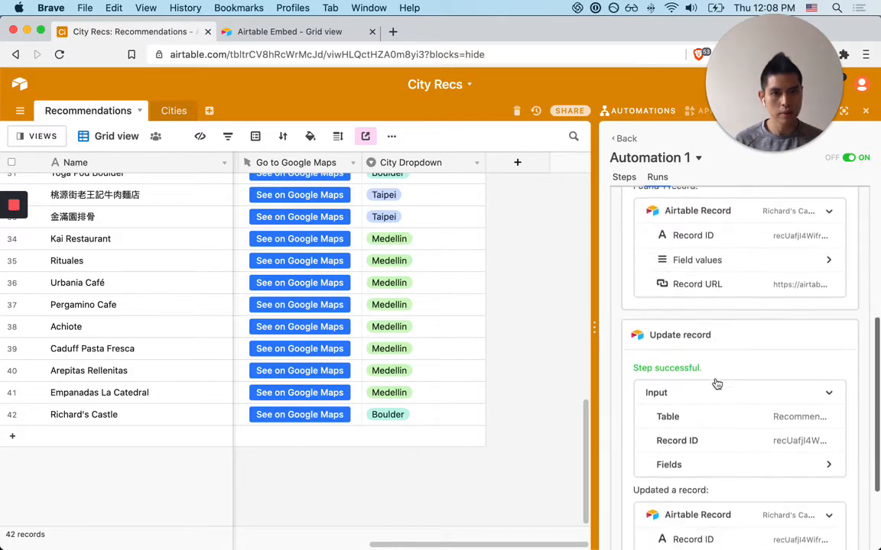
{"action": "left_click", "coordinate": [623, 139]}
Step: Add a new record named "Richard's Sandwiches" at the end of the Recommendations table
{"action": "left_click", "coordinate": [458, 375]}
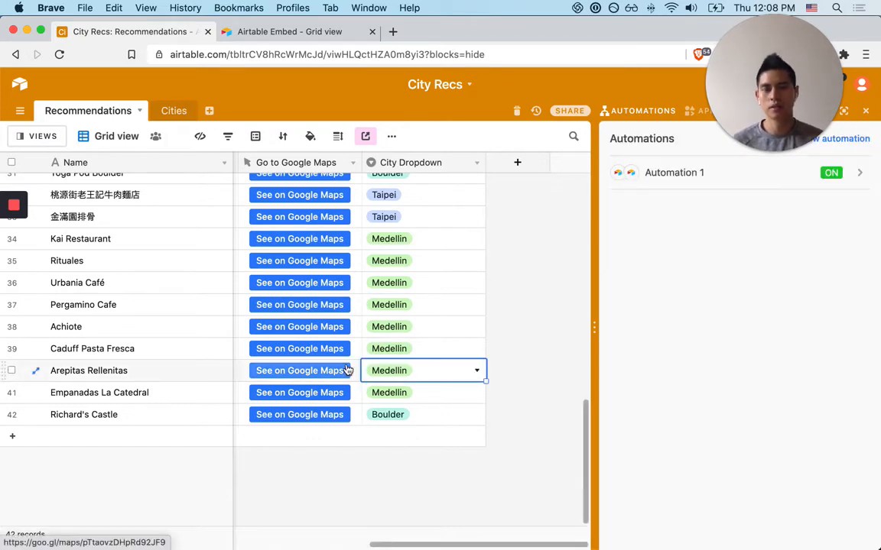
{"action": "key", "text": "super+Left"}
{"action": "key", "text": "Down"}
{"action": "key", "text": "Down"}
{"action": "key", "text": "shift+Return"}
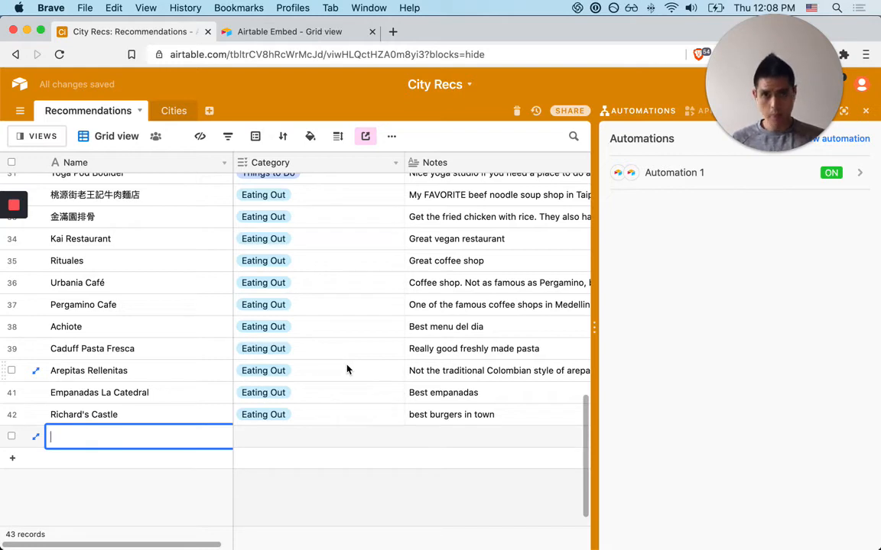
{"action": "type", "text": "Richard's Sadn"}
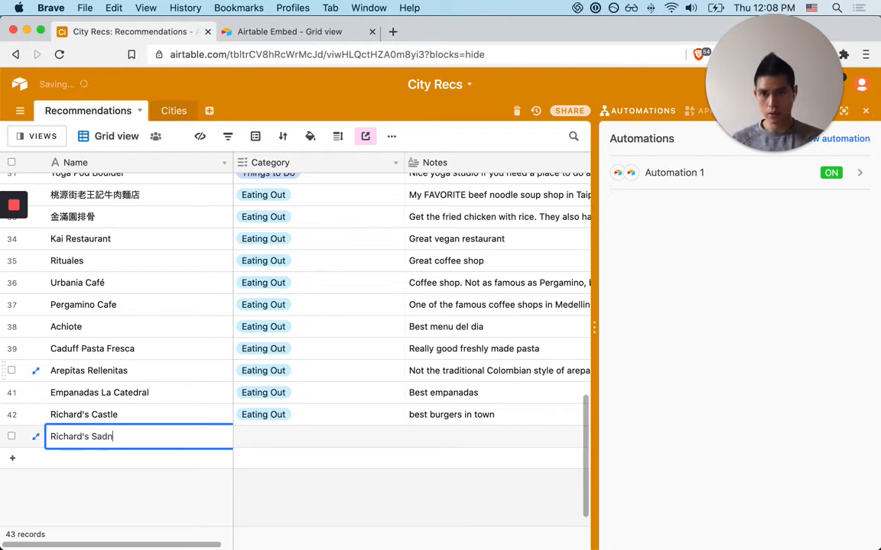
{"action": "key", "text": "BackSpace"}
{"action": "key", "text": "BackSpace"}
{"action": "type", "text": "ndwiches"}
Step: Fill in the new record with category Eating Out, notes "best sandwiches" and URL google.com
{"action": "key", "text": "Tab"}
{"action": "type", "text": "ea"}
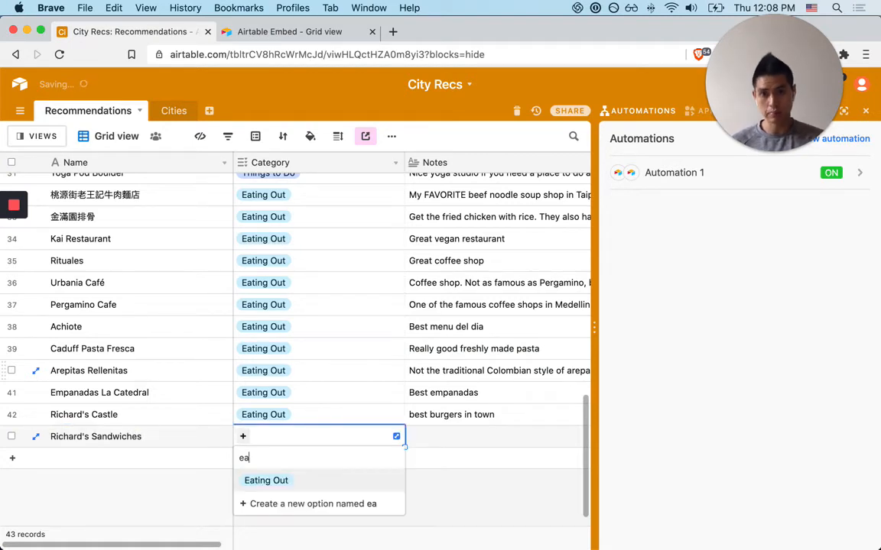
{"action": "key", "text": "Return"}
{"action": "key", "text": "Tab"}
{"action": "type", "text": "best"}
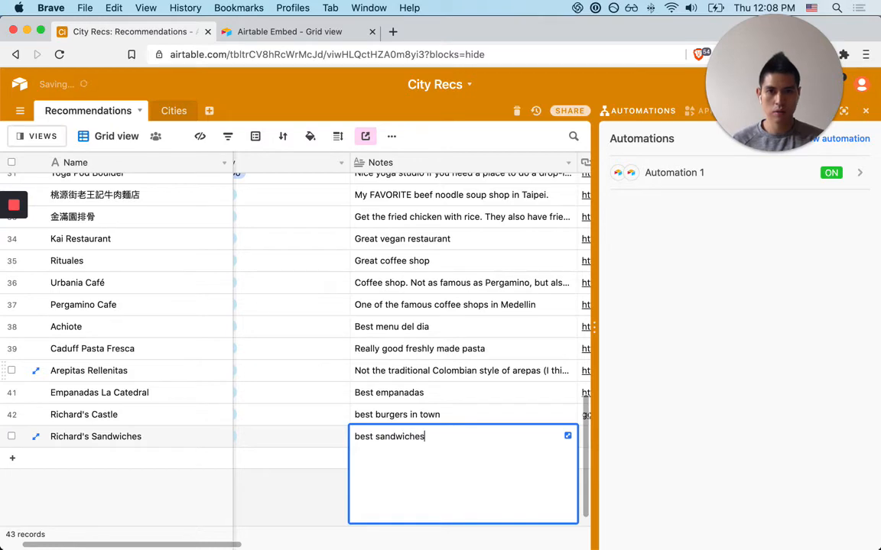
{"action": "key", "text": "Tab"}
{"action": "type", "text": "google."}
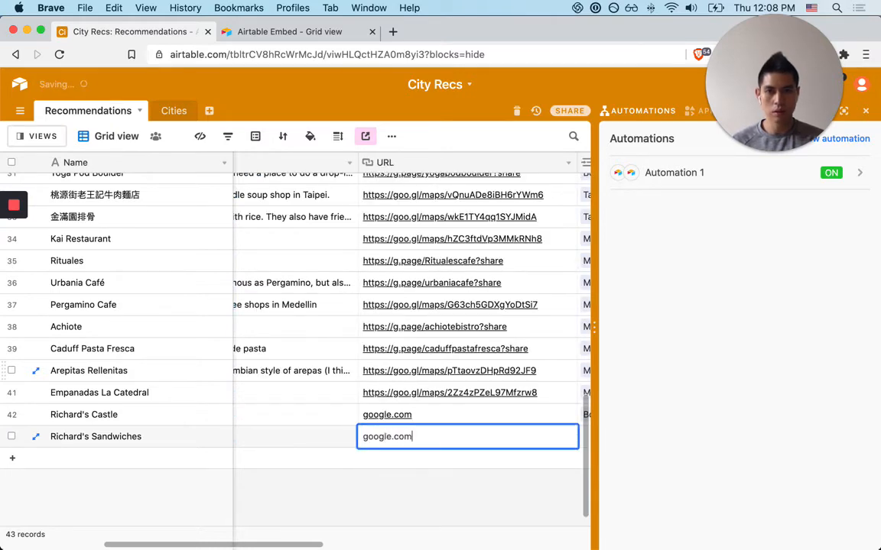
Step: Link the new record to Bali in Link to Cities and check its City Dropdown cell
{"action": "key", "text": "Tab"}
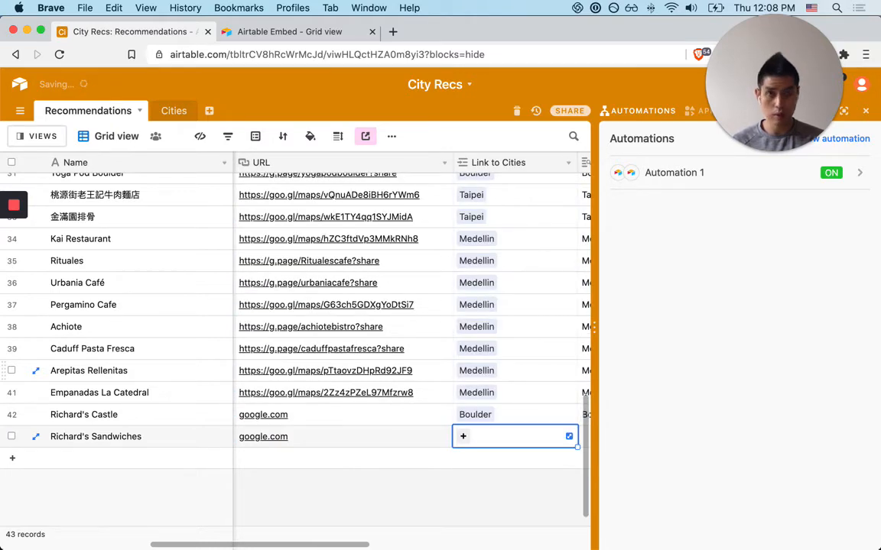
{"action": "key", "text": "Return"}
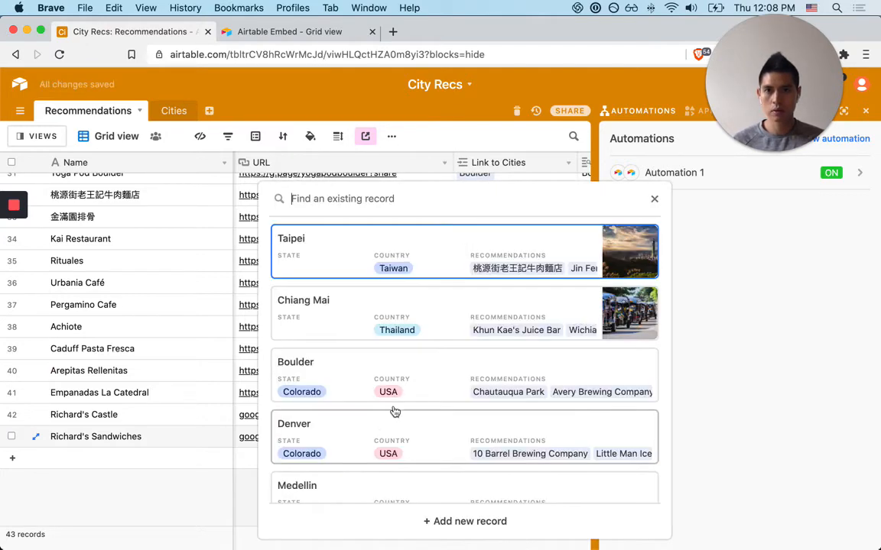
{"action": "scroll", "coordinate": [406, 401], "scroll_direction": "down", "scroll_amount": 1}
{"action": "scroll", "coordinate": [415, 392], "scroll_direction": "down", "scroll_amount": 3}
{"action": "scroll", "coordinate": [360, 378], "scroll_direction": "down", "scroll_amount": 2}
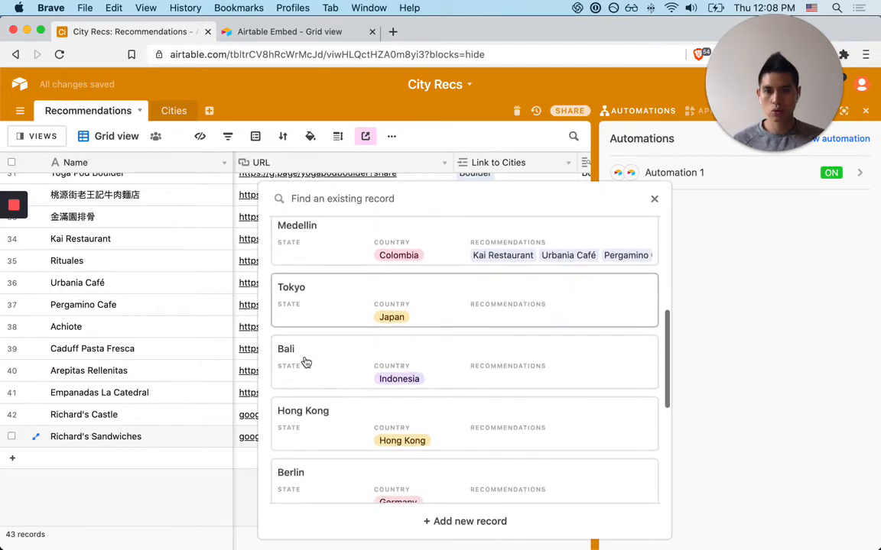
{"action": "left_click", "coordinate": [367, 360]}
{"action": "scroll", "coordinate": [356, 411], "scroll_direction": "right", "scroll_amount": 3}
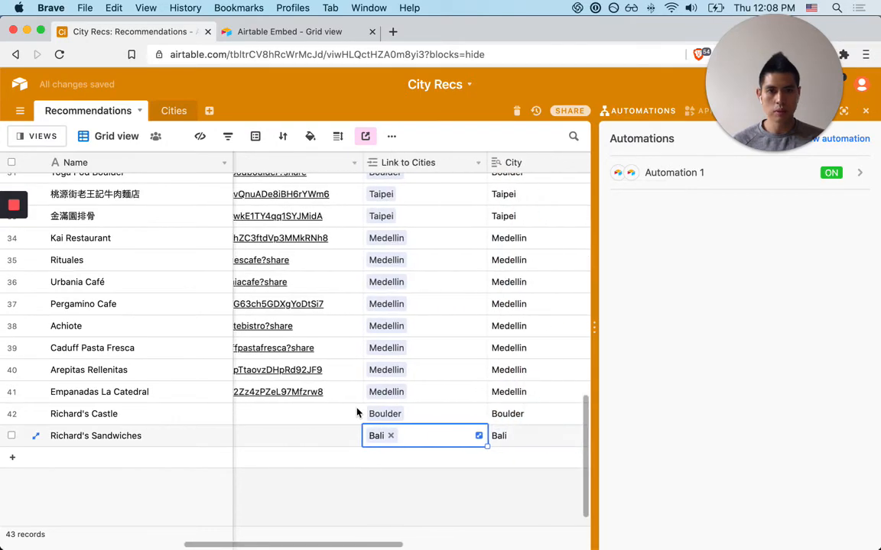
{"action": "scroll", "coordinate": [357, 413], "scroll_direction": "right", "scroll_amount": 10}
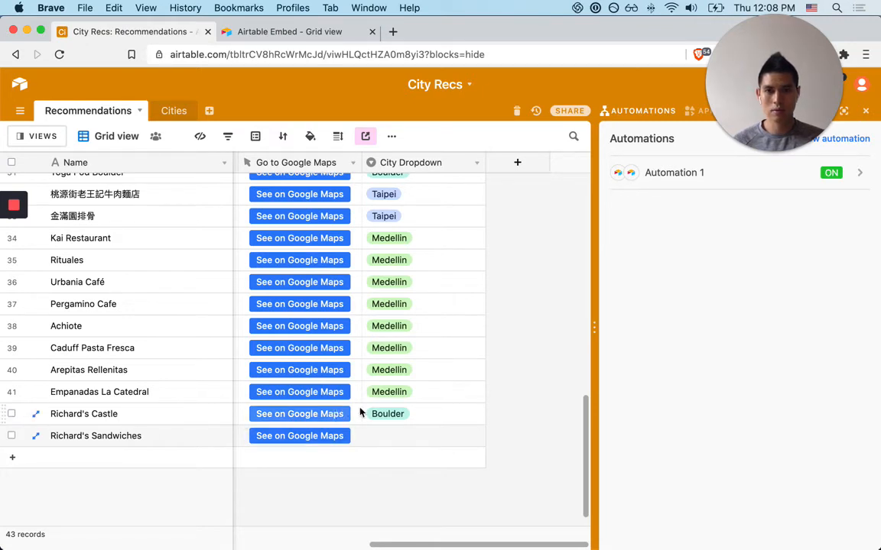
{"action": "scroll", "coordinate": [369, 413], "scroll_direction": "left", "scroll_amount": 3}
{"action": "scroll", "coordinate": [370, 413], "scroll_direction": "right", "scroll_amount": 3}
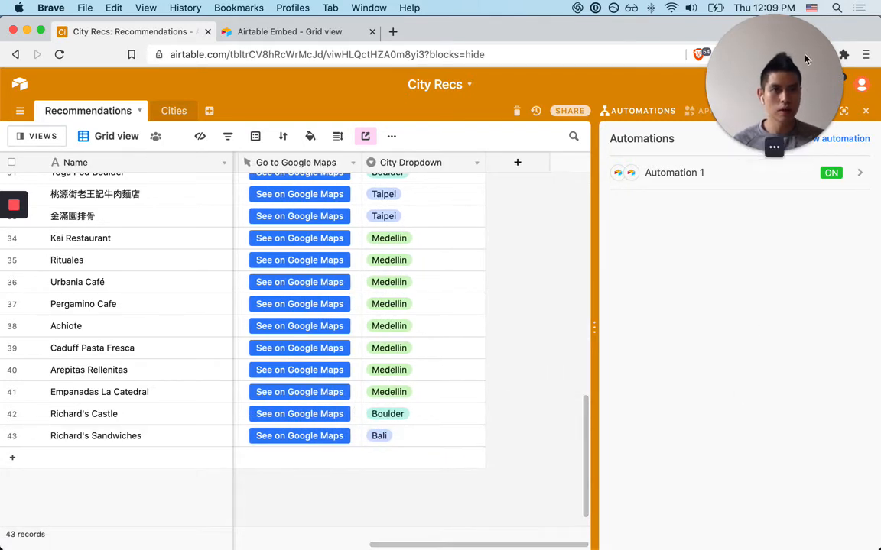
Step: Open Automation 1's run history and examine the trigger and Update record steps of the failed run
{"action": "left_click", "coordinate": [746, 188]}
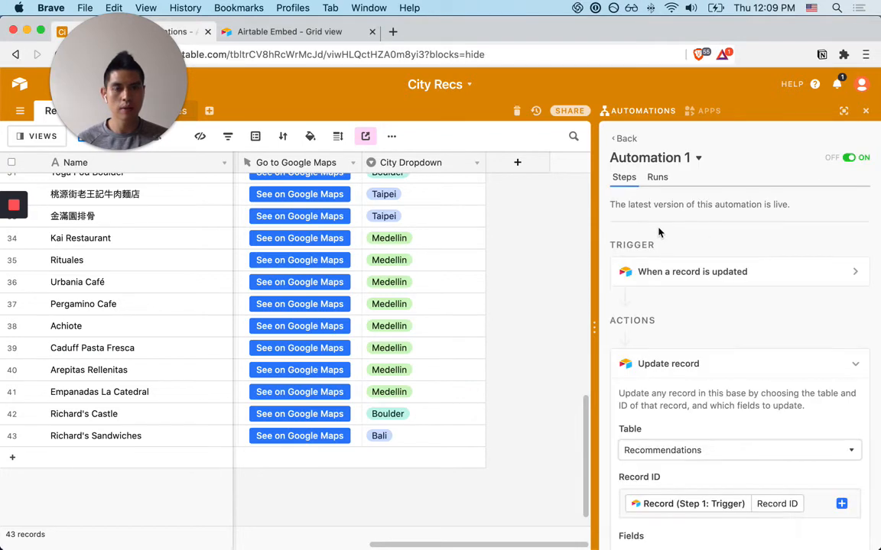
{"action": "left_click", "coordinate": [657, 177]}
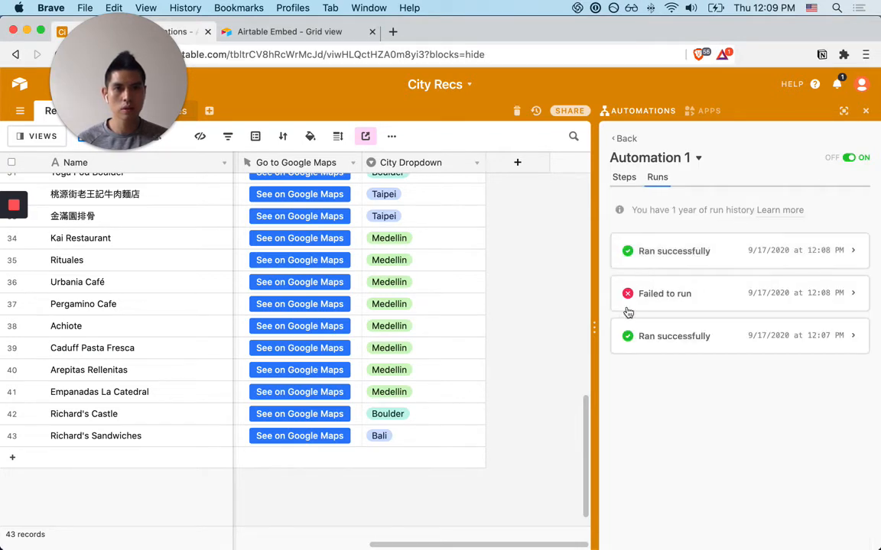
{"action": "left_click", "coordinate": [698, 296]}
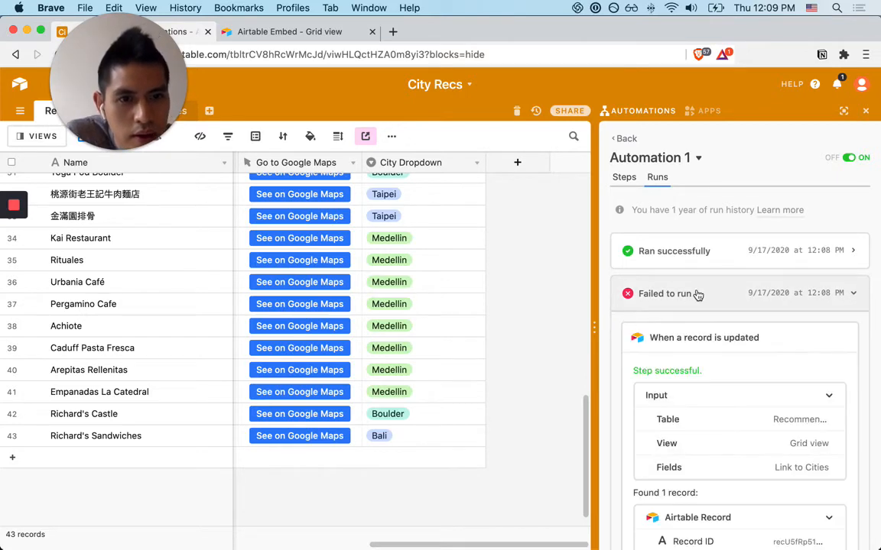
{"action": "scroll", "coordinate": [698, 295], "scroll_direction": "down", "scroll_amount": 1}
{"action": "scroll", "coordinate": [698, 295], "scroll_direction": "down", "scroll_amount": 5}
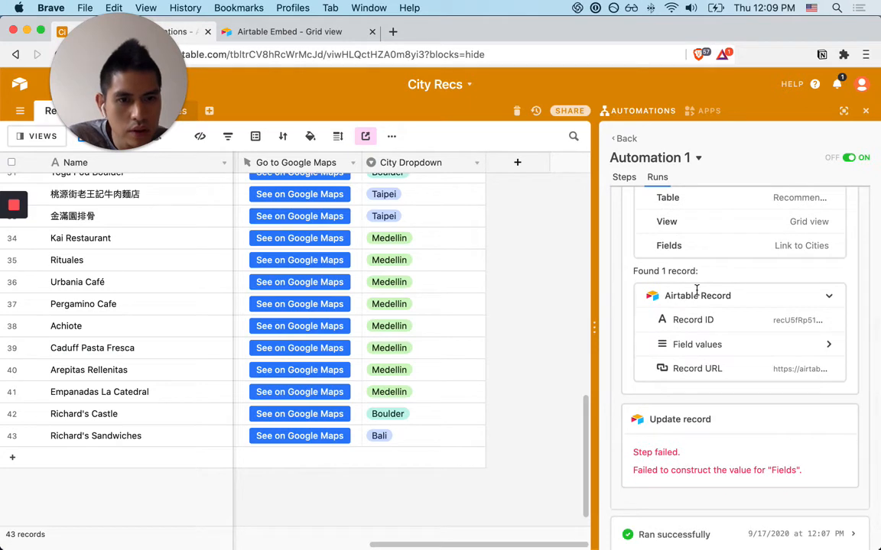
{"action": "scroll", "coordinate": [697, 291], "scroll_direction": "down", "scroll_amount": 1}
{"action": "scroll", "coordinate": [697, 292], "scroll_direction": "up", "scroll_amount": 3}
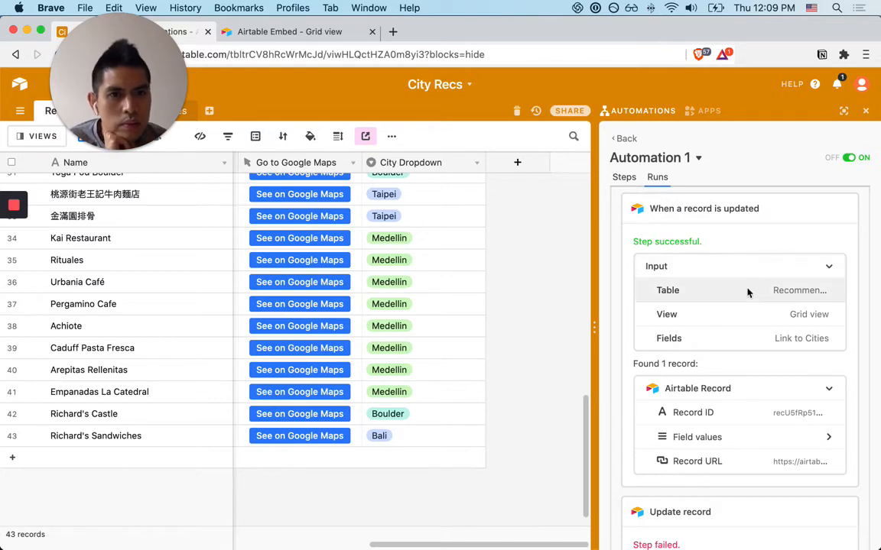
Step: Inspect the failed run's trigger input and the found record's field values, including the Go to Google Maps details
{"action": "left_click", "coordinate": [763, 269]}
{"action": "left_click", "coordinate": [762, 270]}
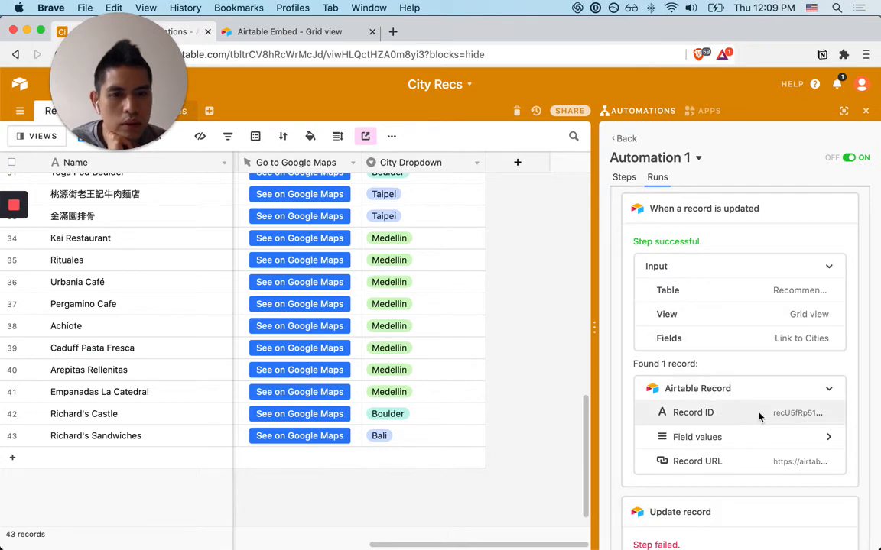
{"action": "left_click", "coordinate": [747, 442]}
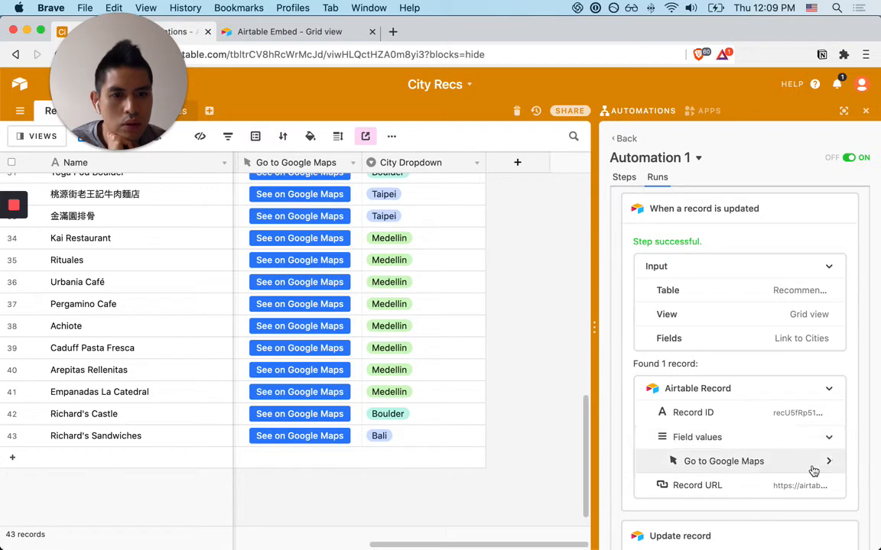
{"action": "scroll", "coordinate": [813, 471], "scroll_direction": "down", "scroll_amount": 1}
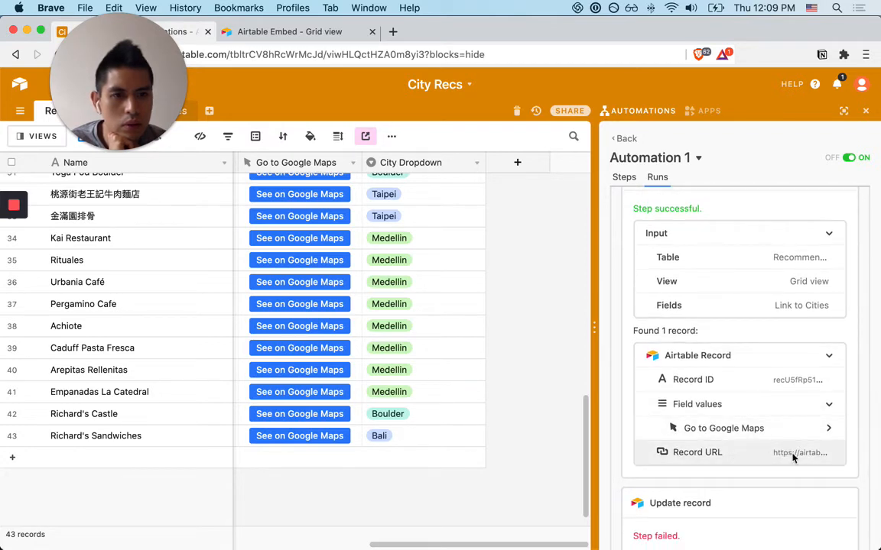
{"action": "left_click", "coordinate": [799, 428]}
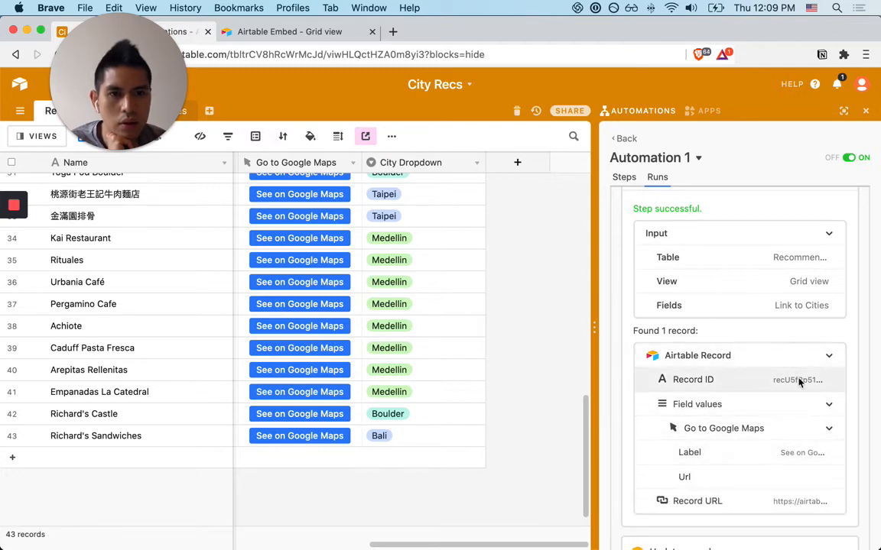
Step: Open the Richard's Sandwiches record, review its fields and activity history, and close it
{"action": "left_click", "coordinate": [127, 438]}
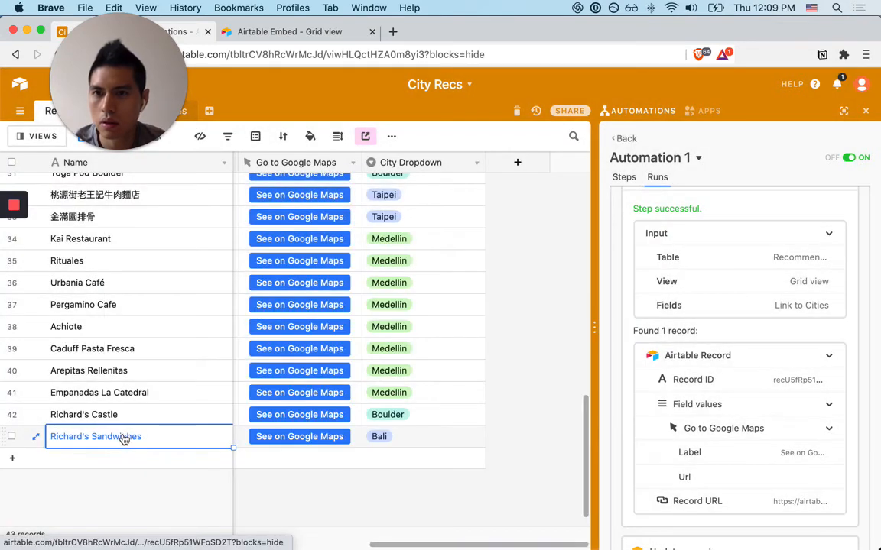
{"action": "left_click", "coordinate": [126, 437]}
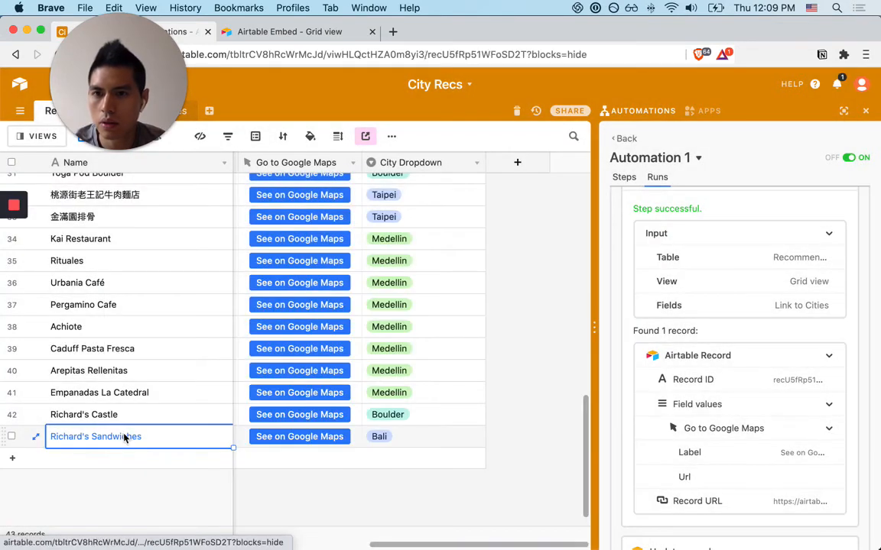
{"action": "scroll", "coordinate": [314, 329], "scroll_direction": "down", "scroll_amount": 5}
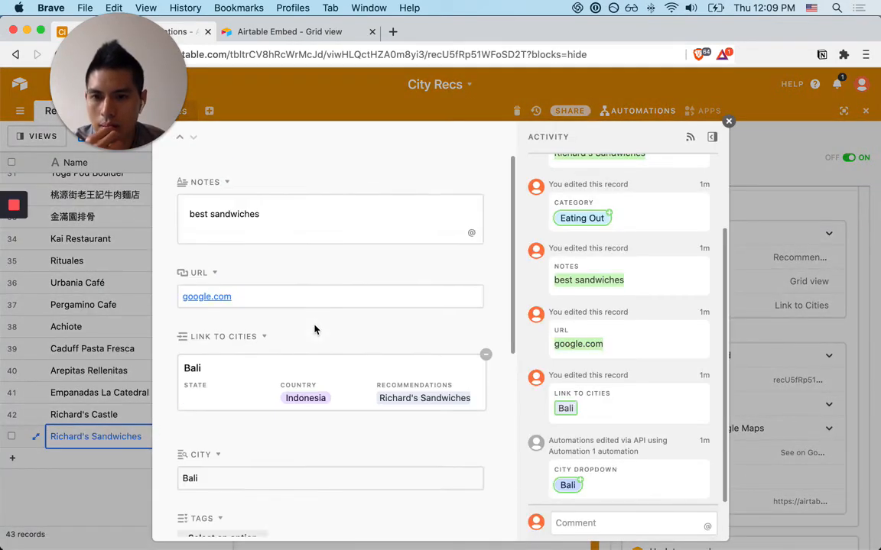
{"action": "scroll", "coordinate": [314, 329], "scroll_direction": "up", "scroll_amount": 5}
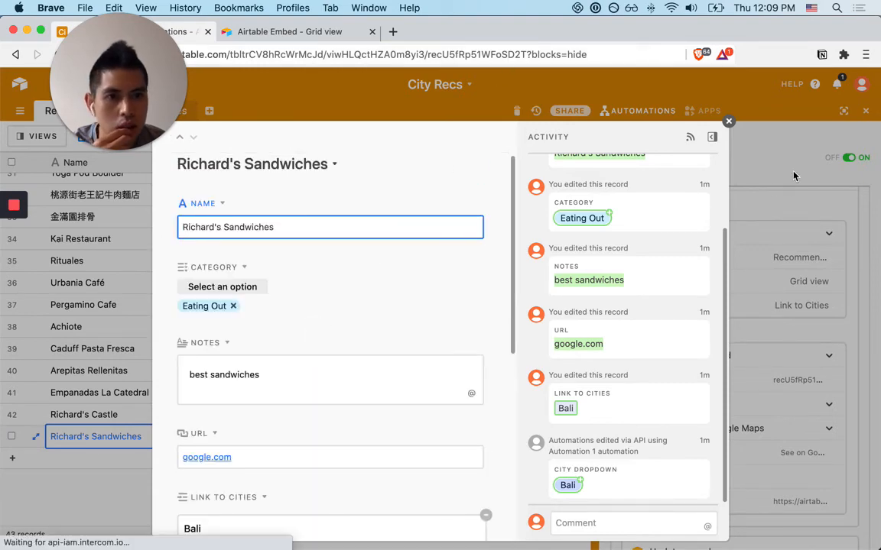
{"action": "left_click", "coordinate": [751, 226]}
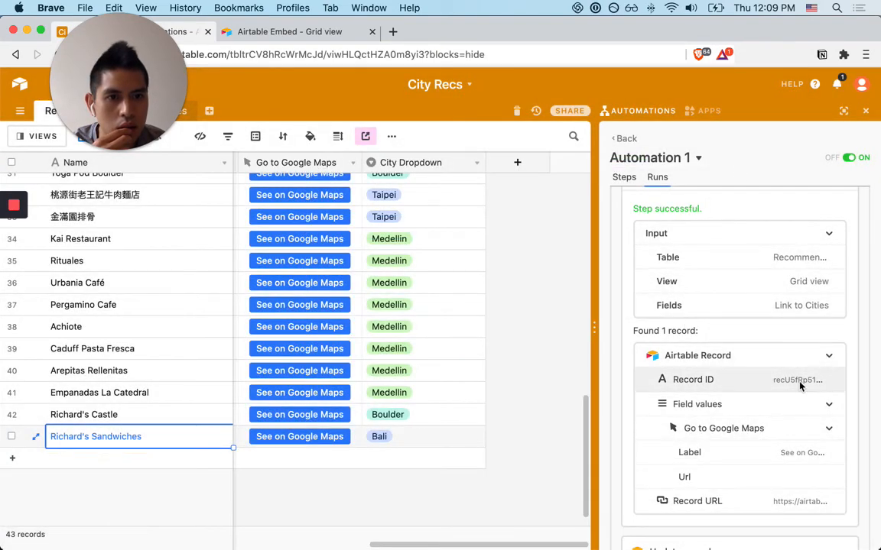
Step: Recheck the failed run's found record, its field values and the Update record error
{"action": "left_click", "coordinate": [833, 407]}
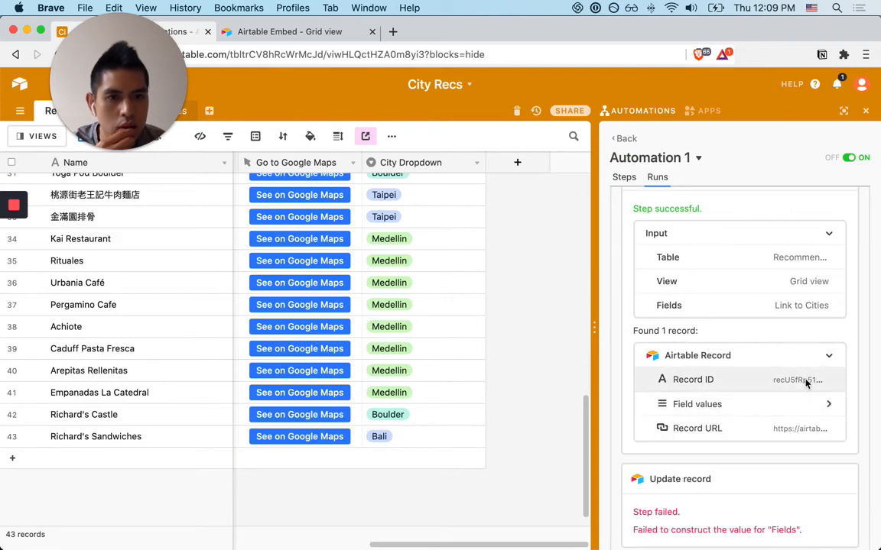
{"action": "scroll", "coordinate": [803, 390], "scroll_direction": "down", "scroll_amount": 3}
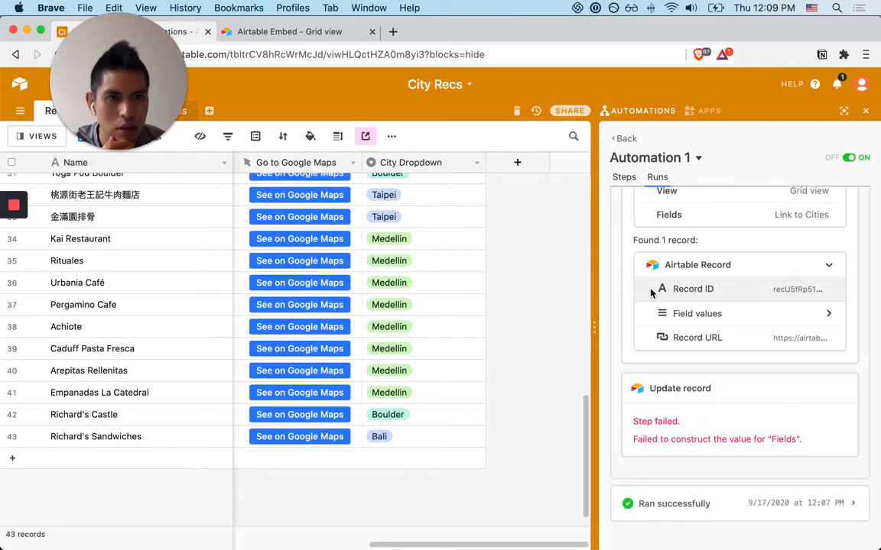
{"action": "left_click", "coordinate": [829, 264]}
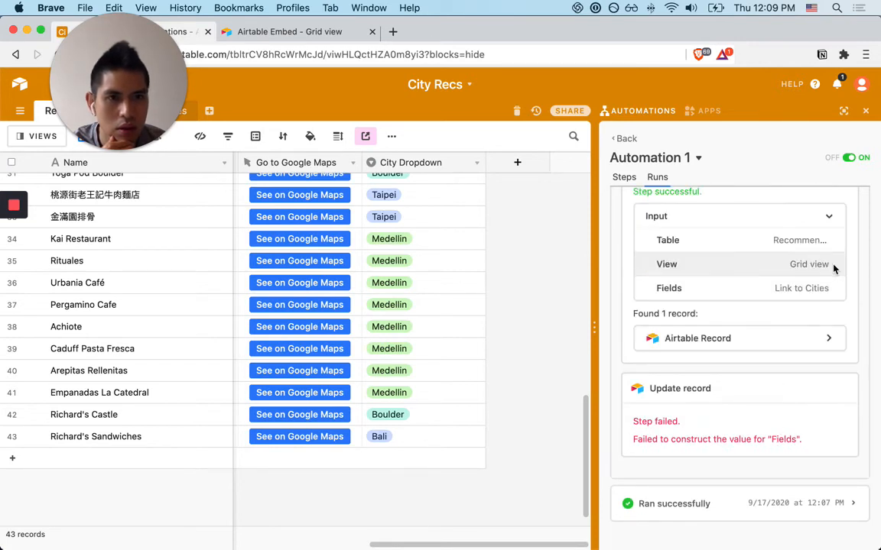
{"action": "left_click", "coordinate": [830, 340]}
{"action": "left_click", "coordinate": [809, 387]}
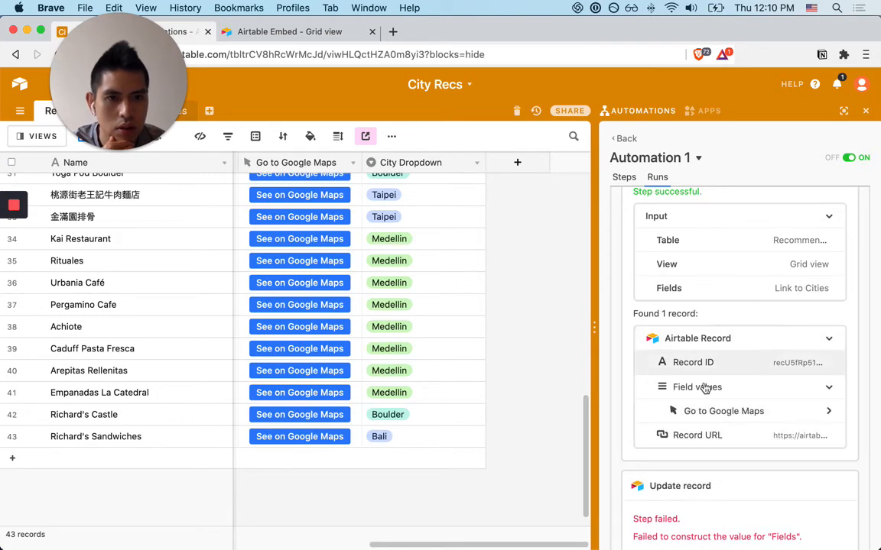
{"action": "scroll", "coordinate": [697, 386], "scroll_direction": "down", "scroll_amount": 3}
{"action": "scroll", "coordinate": [698, 385], "scroll_direction": "up", "scroll_amount": 6}
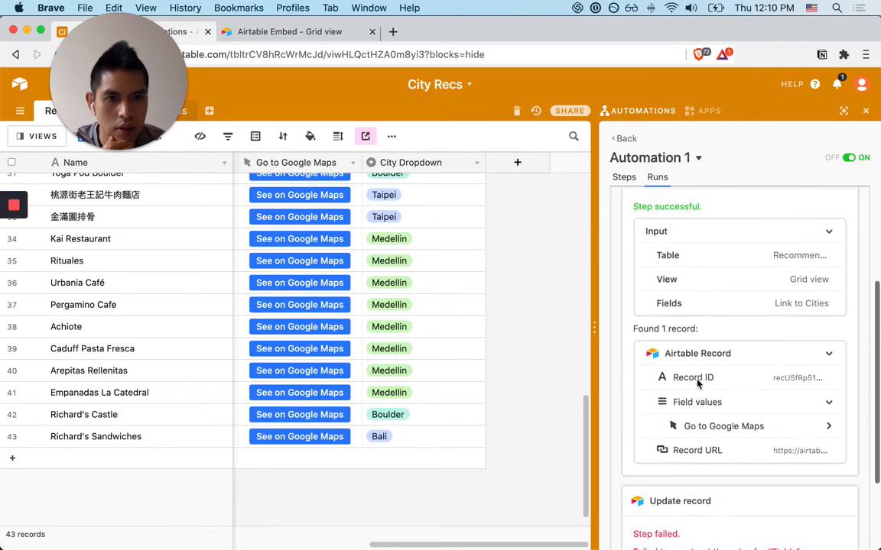
{"action": "scroll", "coordinate": [697, 385], "scroll_direction": "up", "scroll_amount": 2}
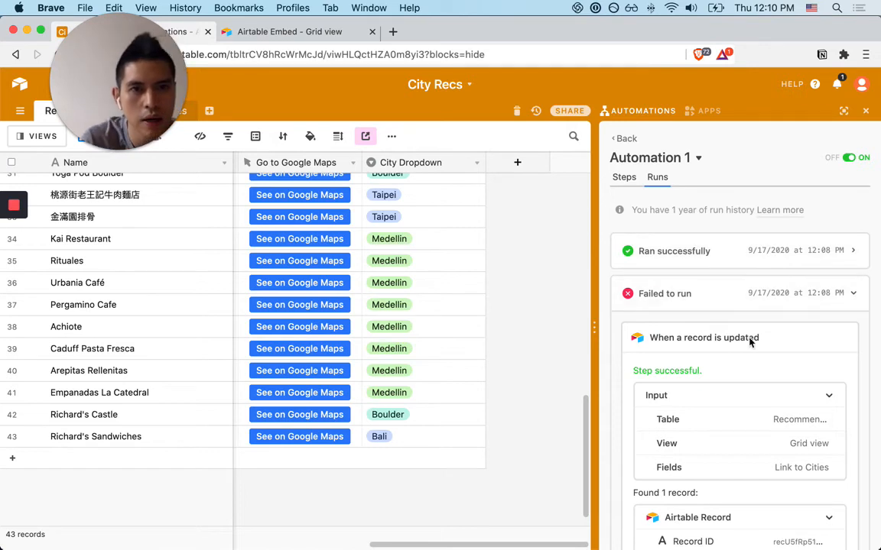
{"action": "scroll", "coordinate": [737, 349], "scroll_direction": "down", "scroll_amount": 5}
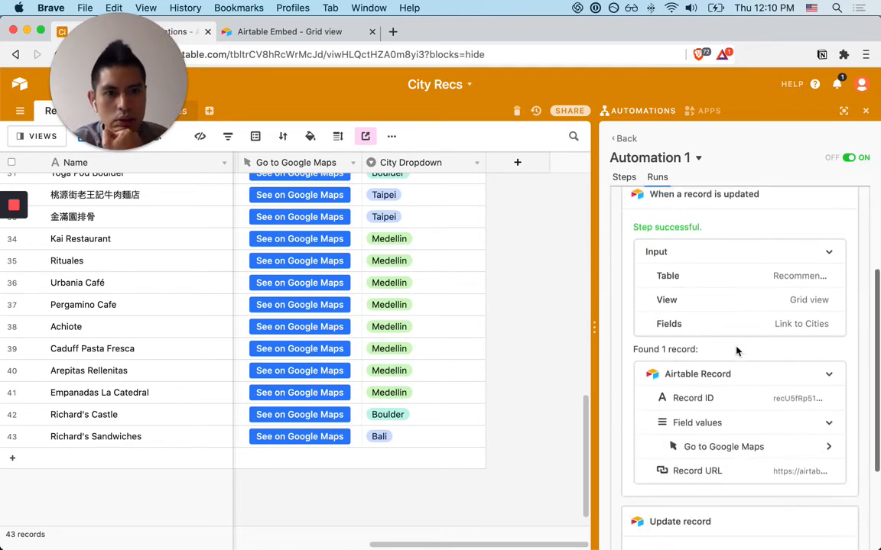
Step: Inspect the latest successful 12:08 PM run's trigger input and found record's field values, then collapse that run
{"action": "scroll", "coordinate": [753, 406], "scroll_direction": "up", "scroll_amount": 5}
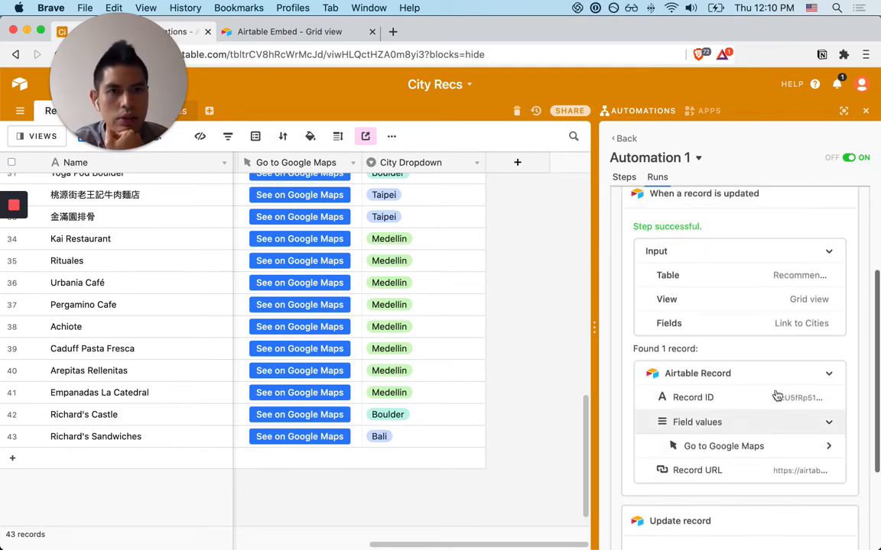
{"action": "left_click", "coordinate": [743, 253]}
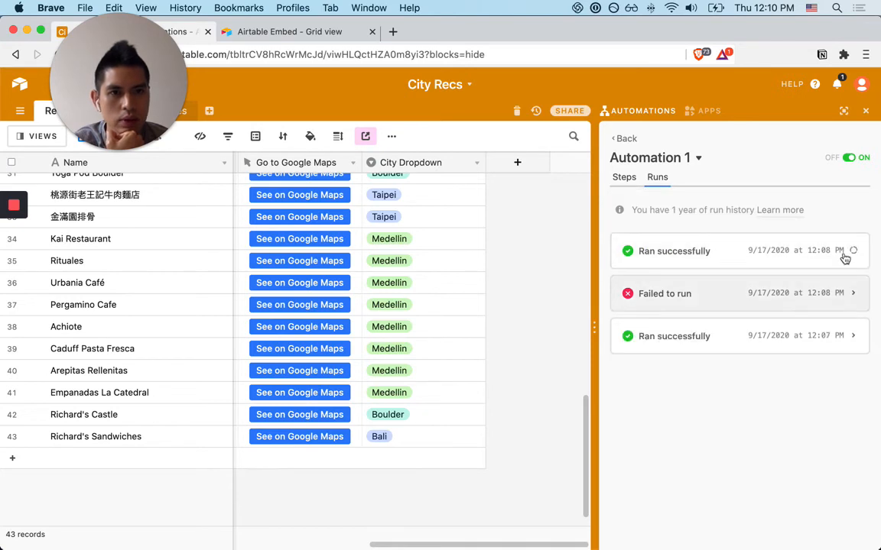
{"action": "scroll", "coordinate": [714, 383], "scroll_direction": "down", "scroll_amount": 2}
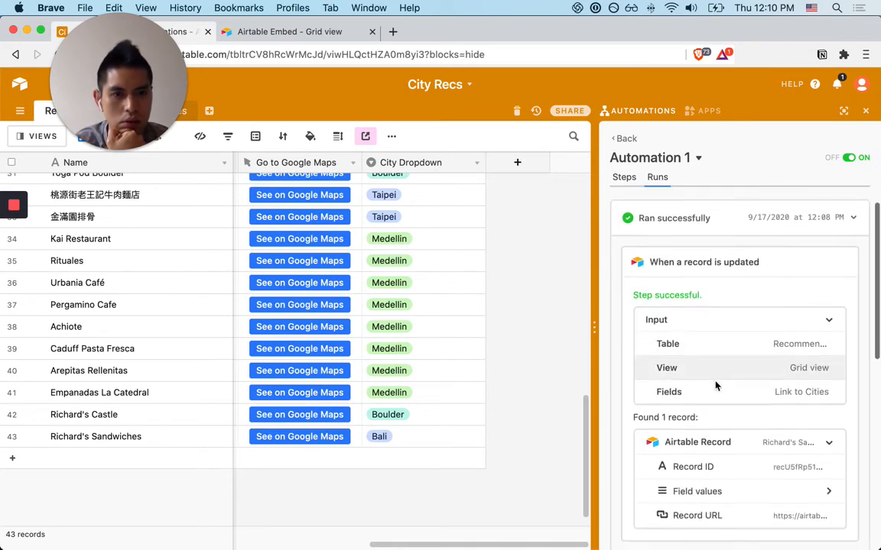
{"action": "scroll", "coordinate": [716, 385], "scroll_direction": "down", "scroll_amount": 1}
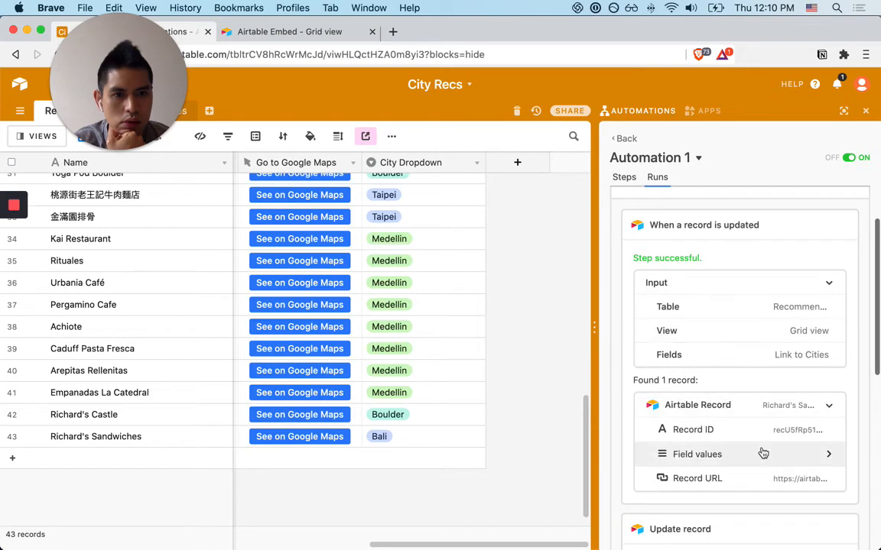
{"action": "left_click", "coordinate": [809, 453]}
{"action": "scroll", "coordinate": [724, 428], "scroll_direction": "down", "scroll_amount": 2}
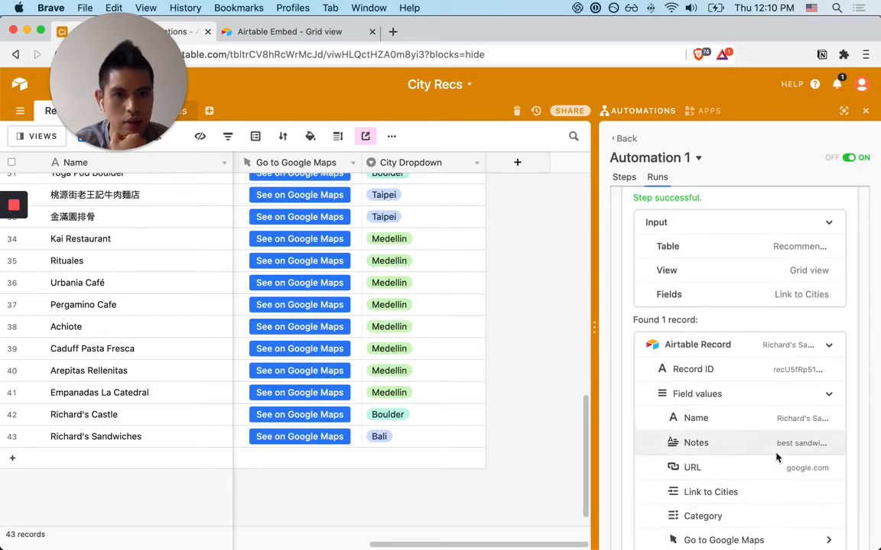
{"action": "scroll", "coordinate": [777, 458], "scroll_direction": "down", "scroll_amount": 3}
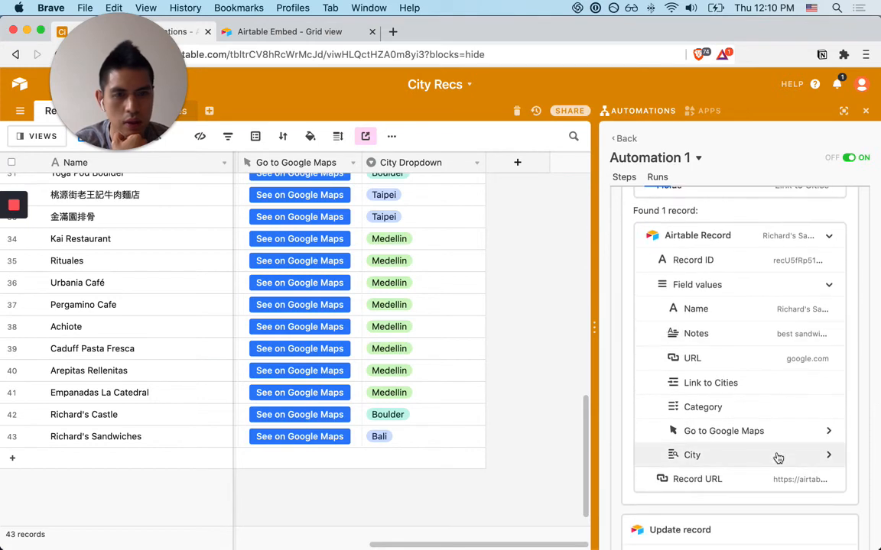
{"action": "scroll", "coordinate": [776, 458], "scroll_direction": "down", "scroll_amount": 2}
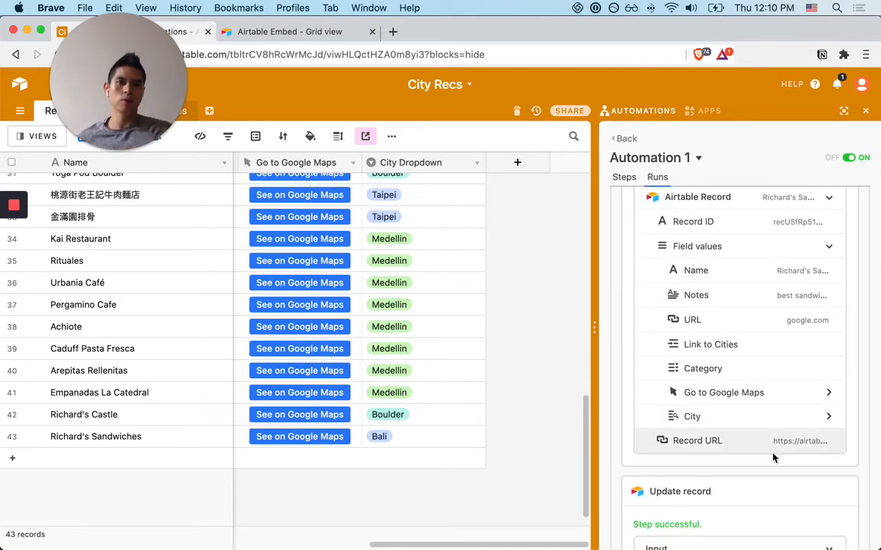
{"action": "scroll", "coordinate": [763, 379], "scroll_direction": "up", "scroll_amount": 8}
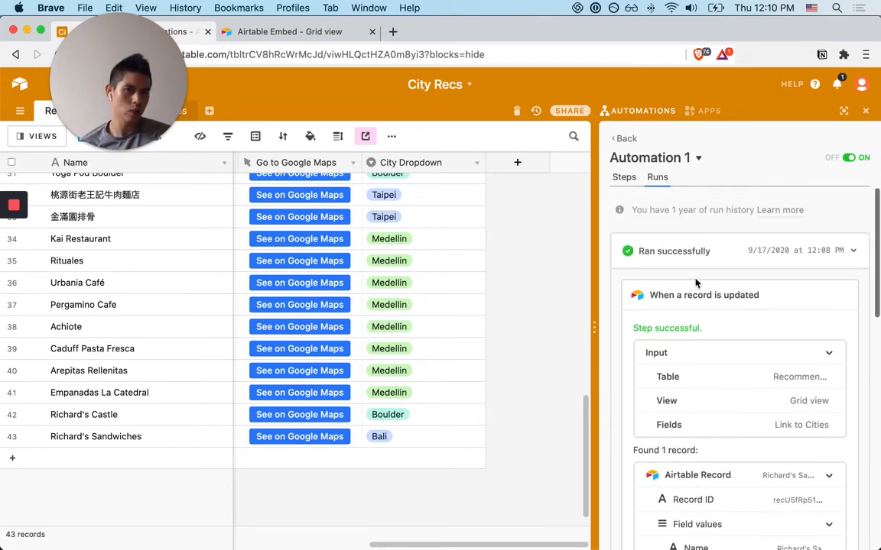
{"action": "left_click", "coordinate": [841, 258]}
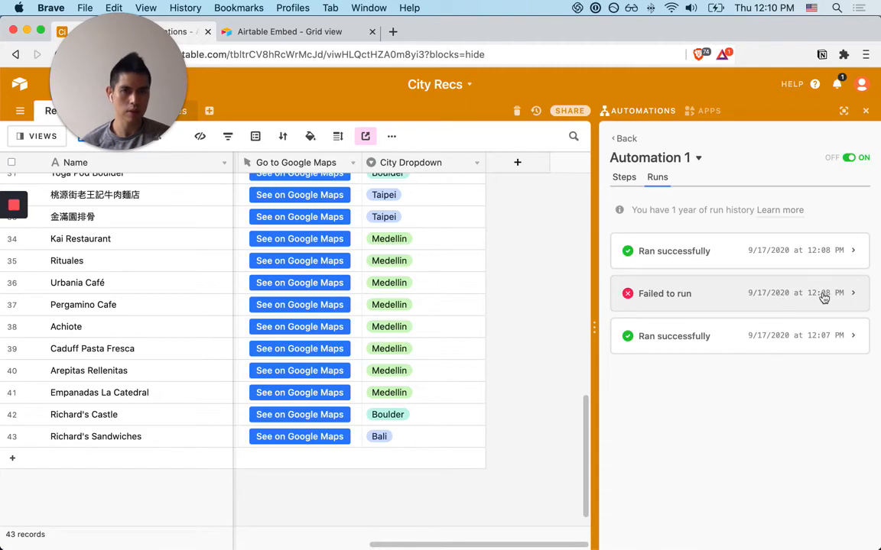
Step: Reexamine the failed 12:08 PM run's found record and Update record step, and collapse its details
{"action": "left_click", "coordinate": [851, 295]}
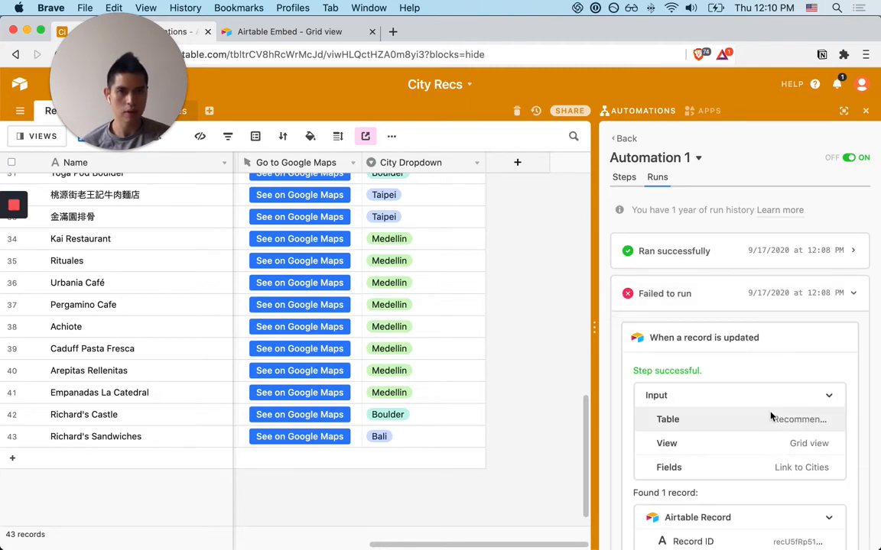
{"action": "scroll", "coordinate": [772, 415], "scroll_direction": "down", "scroll_amount": 3}
{"action": "scroll", "coordinate": [772, 415], "scroll_direction": "down", "scroll_amount": 3}
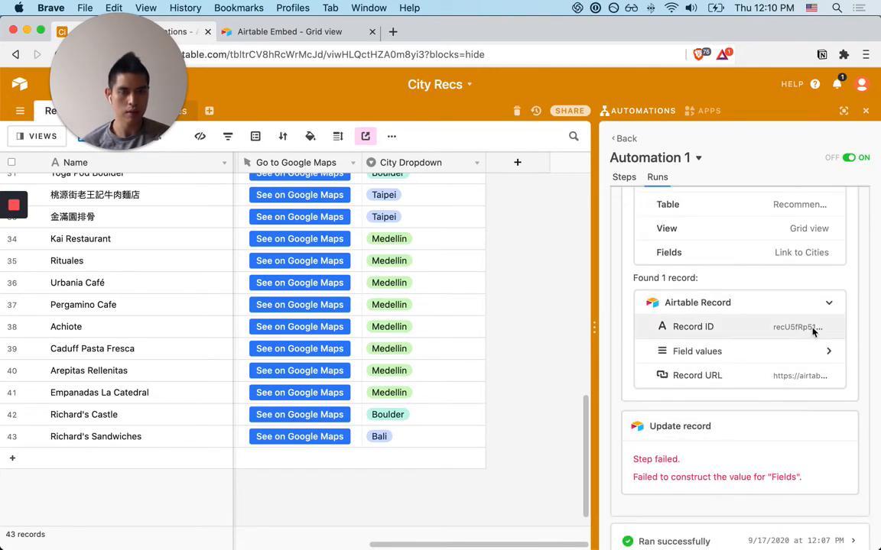
{"action": "scroll", "coordinate": [749, 359], "scroll_direction": "up", "scroll_amount": 6}
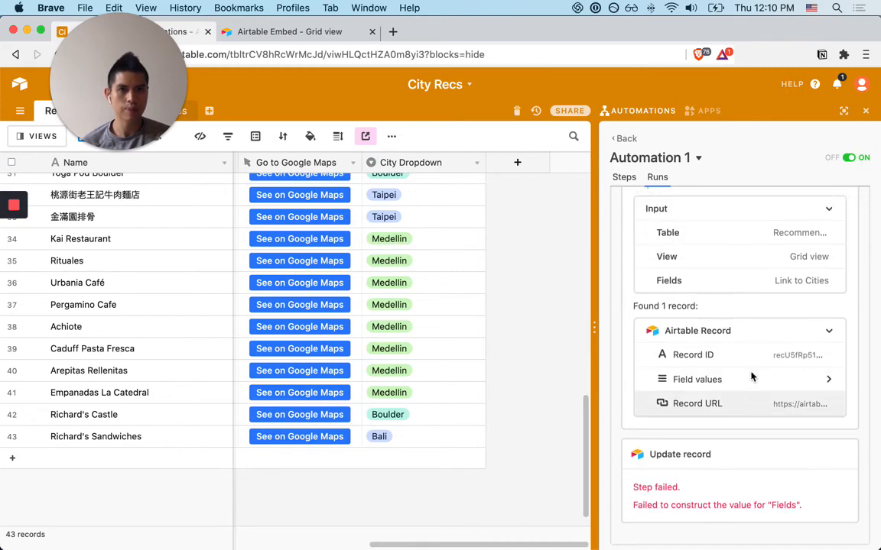
{"action": "left_click", "coordinate": [853, 294]}
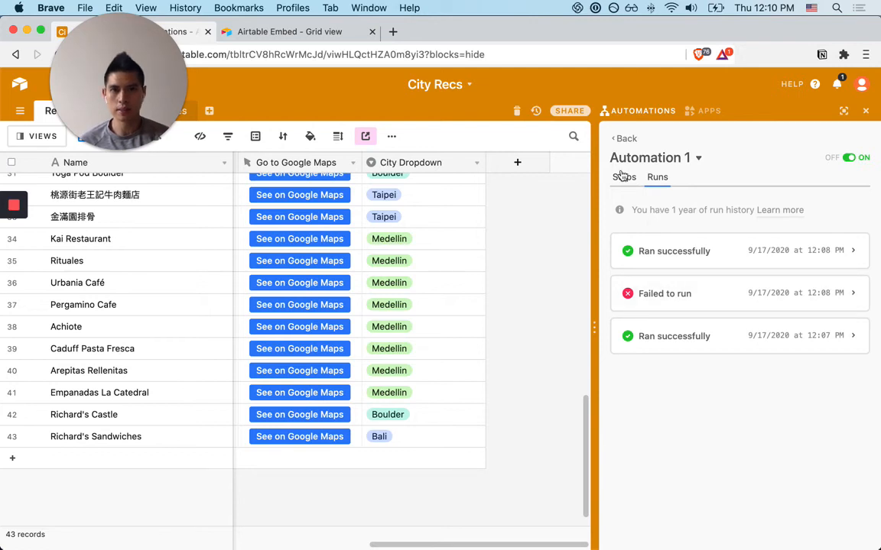
Step: Leave Automation 1 for the automations list and close the automations view
{"action": "left_click", "coordinate": [698, 158]}
{"action": "left_click", "coordinate": [623, 139]}
{"action": "left_click", "coordinate": [623, 138]}
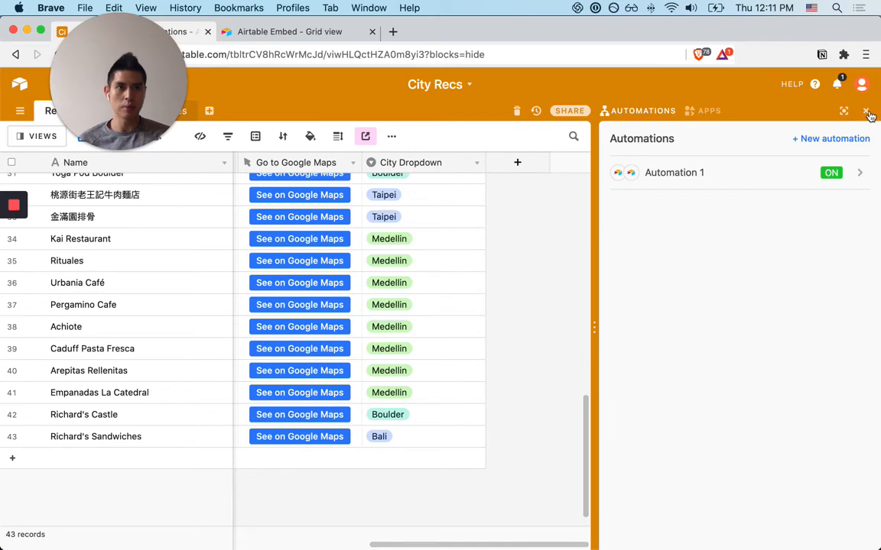
{"action": "left_click", "coordinate": [440, 291]}
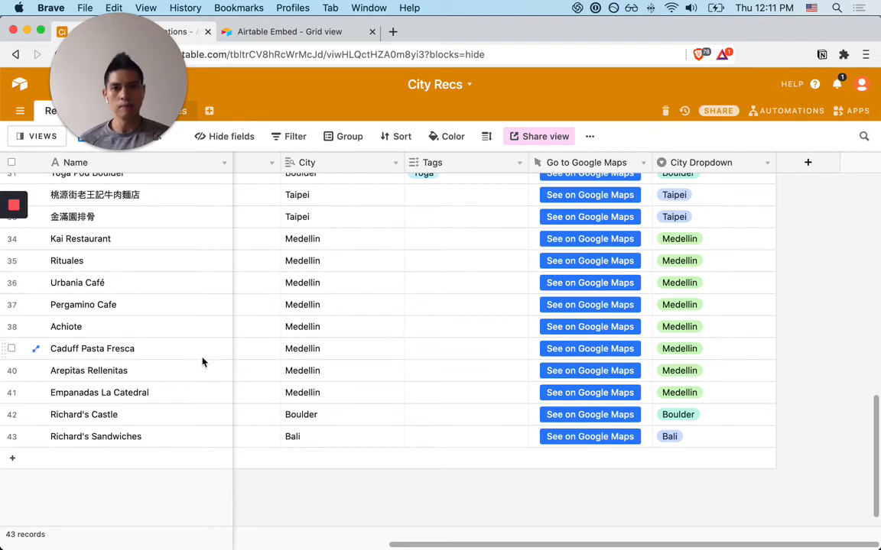
Step: Review the Link to Cities, City and City Dropdown values of the last records in the grid
{"action": "scroll", "coordinate": [345, 383], "scroll_direction": "left", "scroll_amount": 2}
{"action": "scroll", "coordinate": [346, 383], "scroll_direction": "left", "scroll_amount": 2}
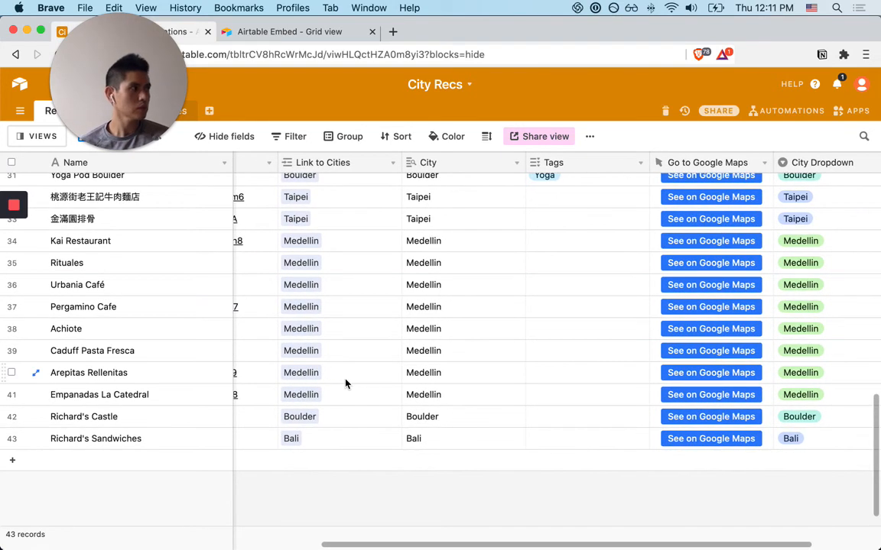
{"action": "scroll", "coordinate": [345, 384], "scroll_direction": "down", "scroll_amount": 1}
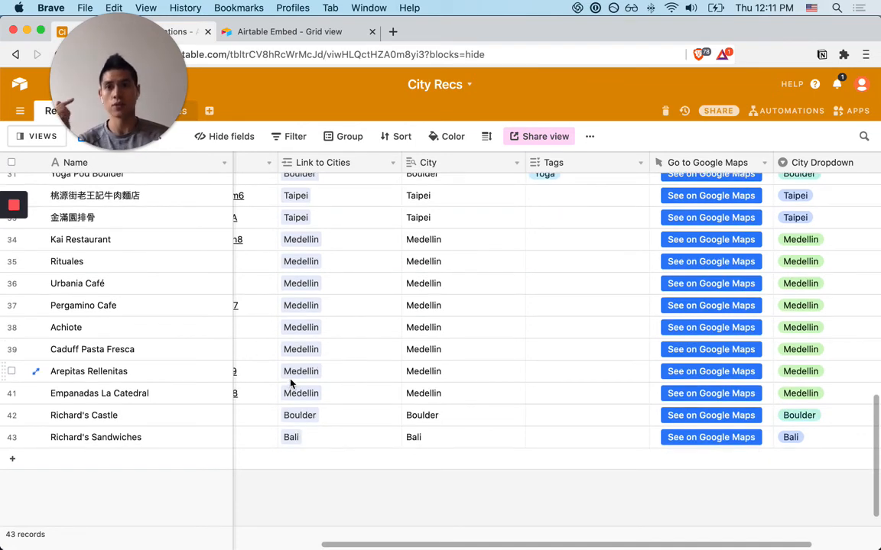
{"action": "scroll", "coordinate": [295, 379], "scroll_direction": "down", "scroll_amount": 1}
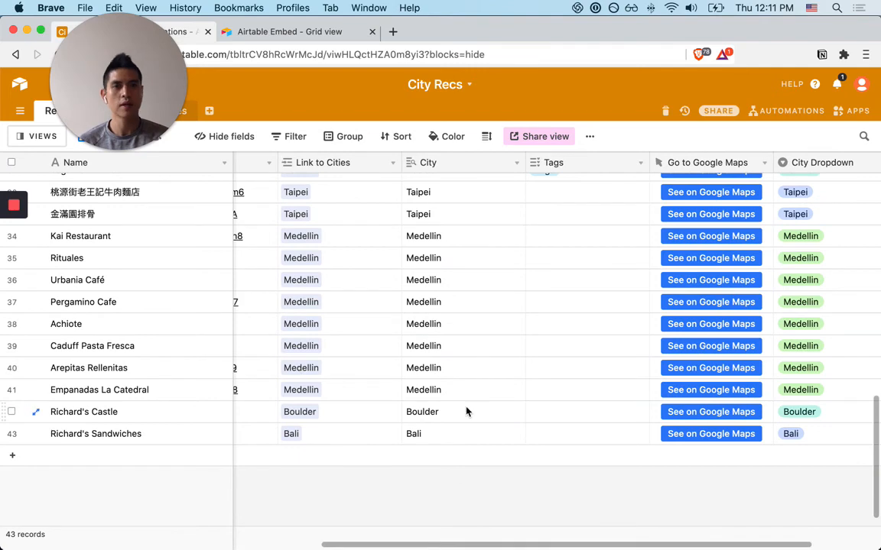
{"action": "scroll", "coordinate": [468, 412], "scroll_direction": "up", "scroll_amount": 1}
{"action": "scroll", "coordinate": [526, 432], "scroll_direction": "up", "scroll_amount": 1}
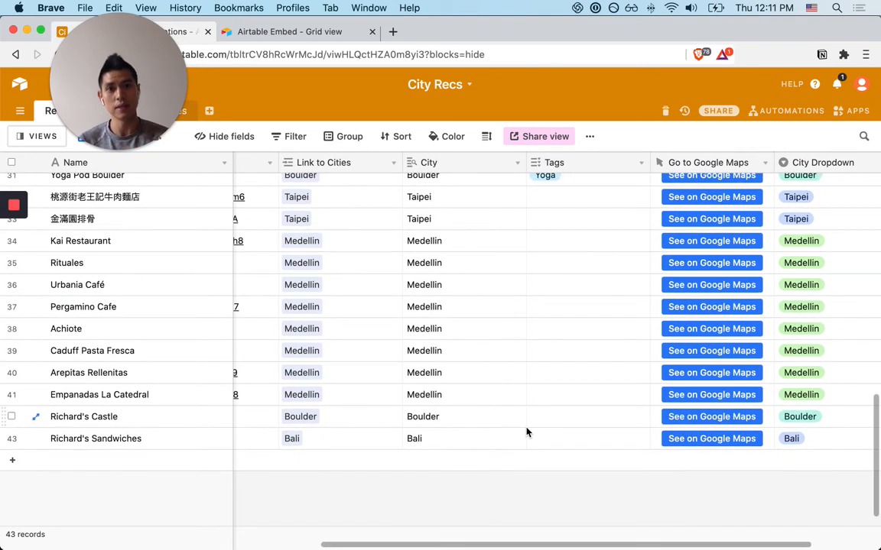
{"action": "scroll", "coordinate": [567, 415], "scroll_direction": "down", "scroll_amount": 1}
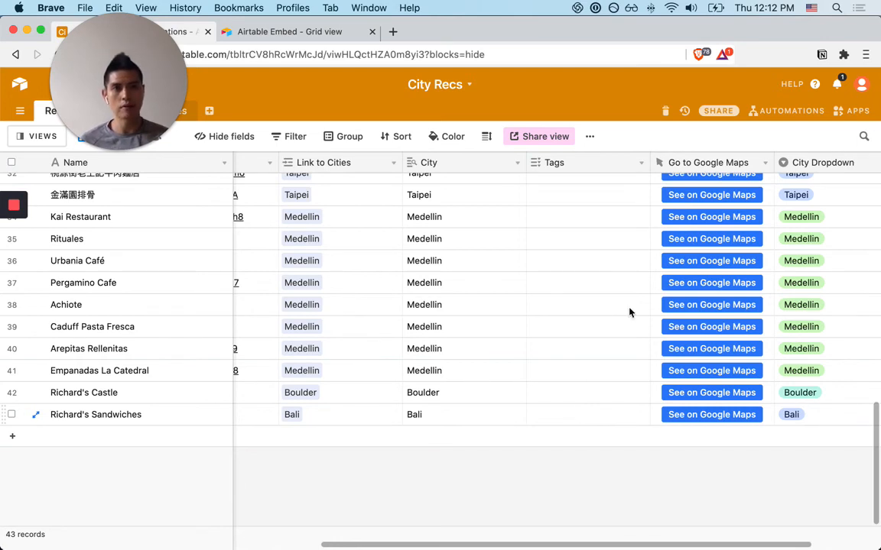
Step: Open the app marketplace for the base and search it for "vision"
{"action": "left_click", "coordinate": [851, 110]}
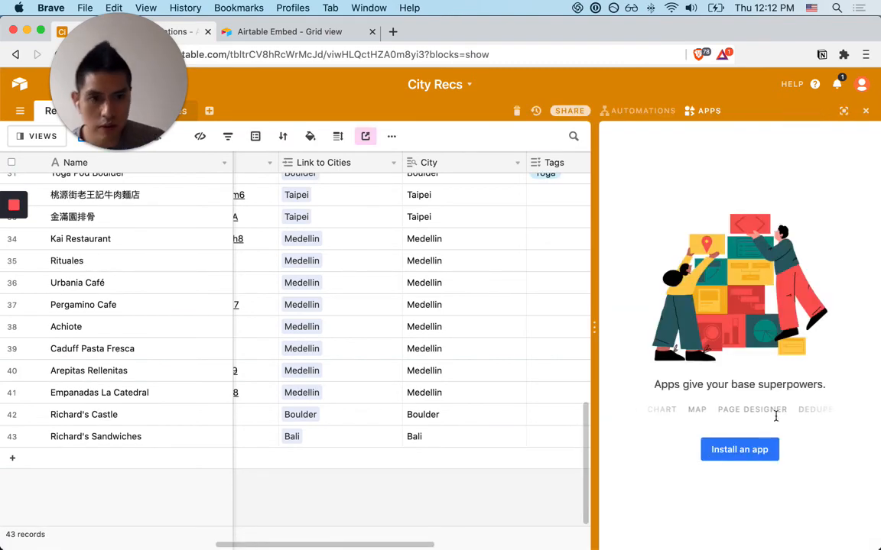
{"action": "left_click", "coordinate": [752, 453]}
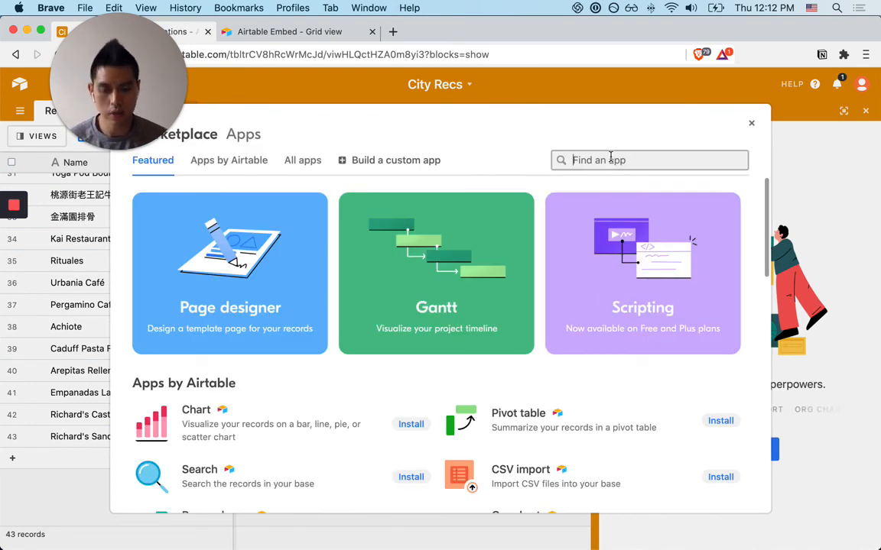
{"action": "left_click", "coordinate": [611, 157]}
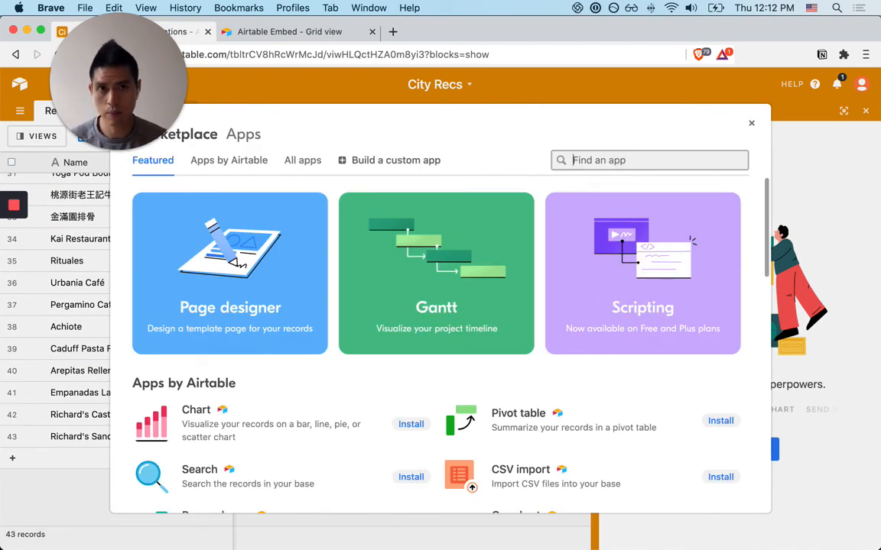
{"action": "type", "text": "vision"}
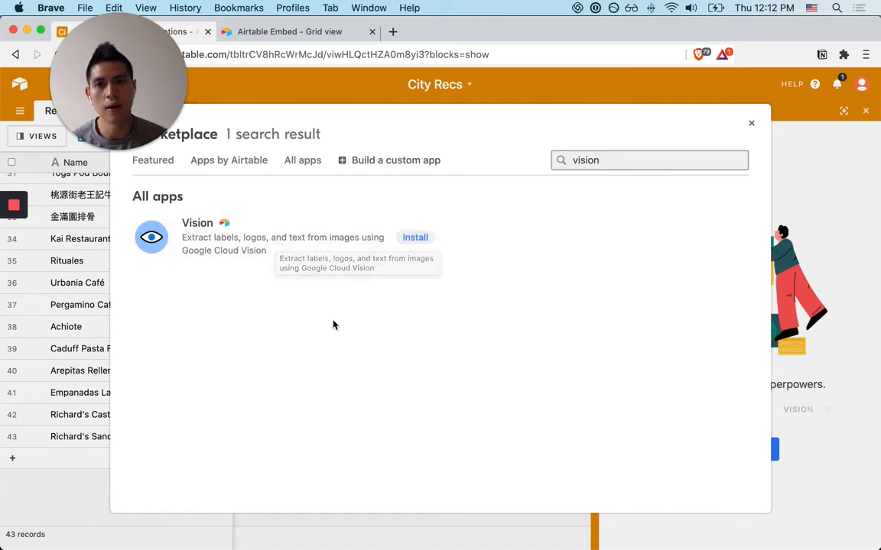
Step: Replace the marketplace search with "translate"
{"action": "key", "text": "BackSpace"}
{"action": "key", "text": "BackSpace"}
{"action": "key", "text": "BackSpace"}
{"action": "key", "text": "BackSpace"}
{"action": "key", "text": "BackSpace"}
{"action": "key", "text": "BackSpace"}
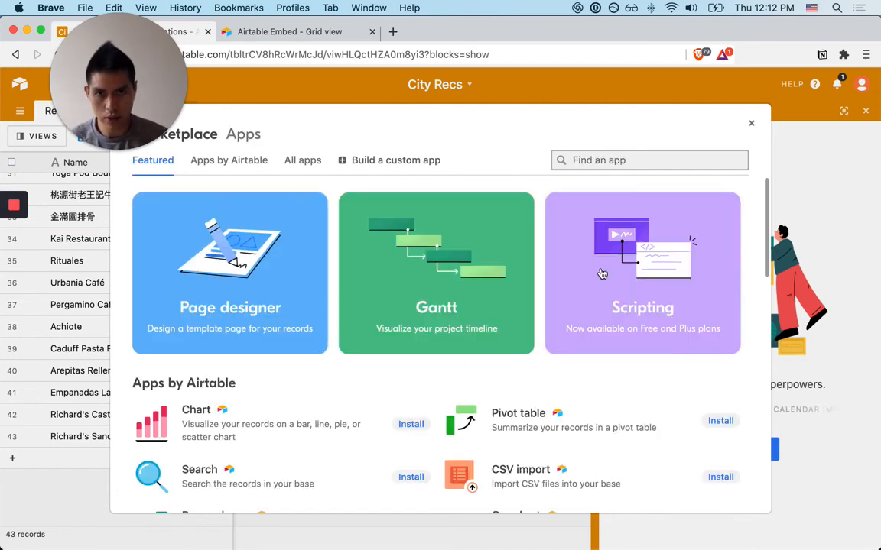
{"action": "type", "text": "translate"}
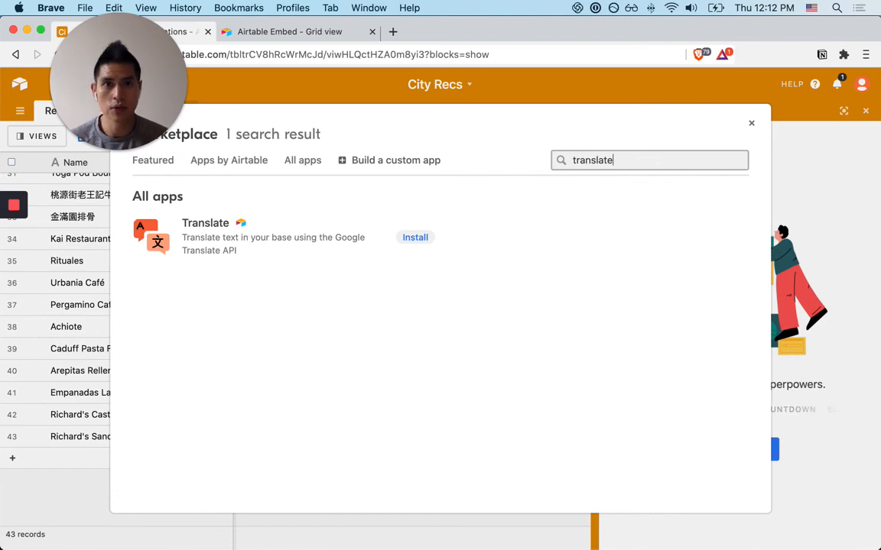
Step: Clear the marketplace search and close the marketplace and apps view without installing anything
{"action": "key", "text": "BackSpace"}
{"action": "key", "text": "BackSpace"}
{"action": "key", "text": "BackSpace"}
{"action": "key", "text": "BackSpace"}
{"action": "key", "text": "BackSpace"}
{"action": "key", "text": "BackSpace"}
{"action": "key", "text": "BackSpace"}
{"action": "key", "text": "BackSpace"}
{"action": "key", "text": "BackSpace"}
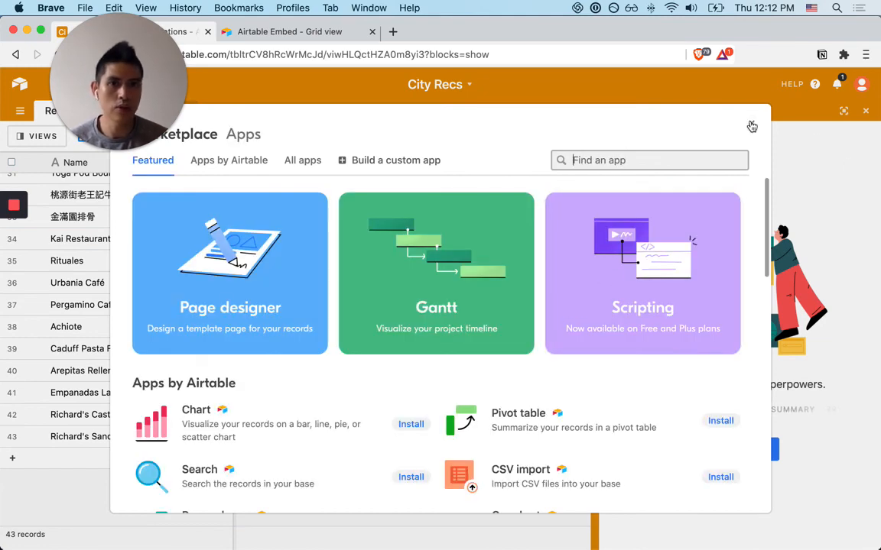
{"action": "left_click", "coordinate": [751, 123]}
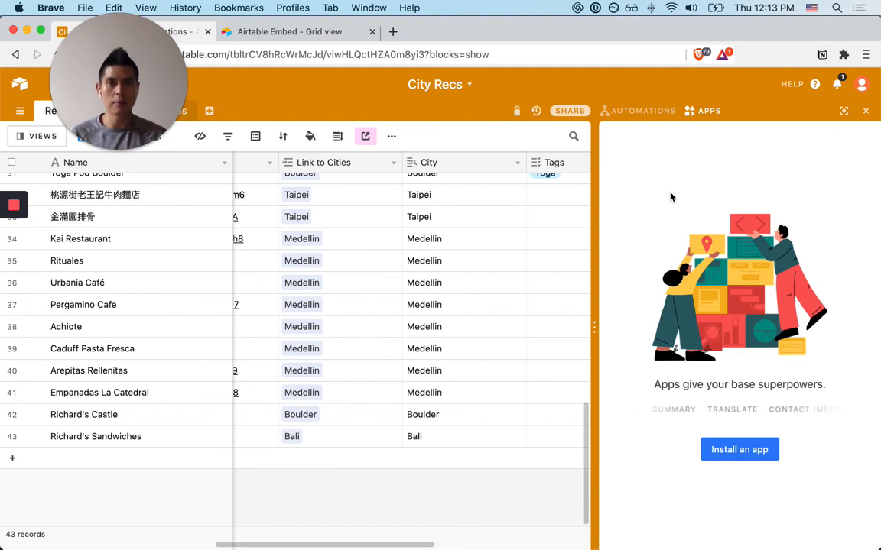
{"action": "left_click", "coordinate": [866, 112]}
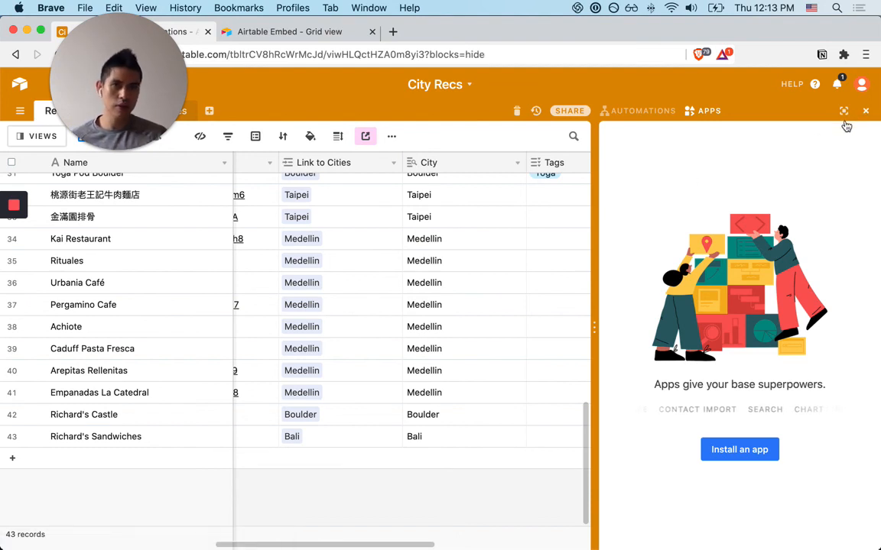